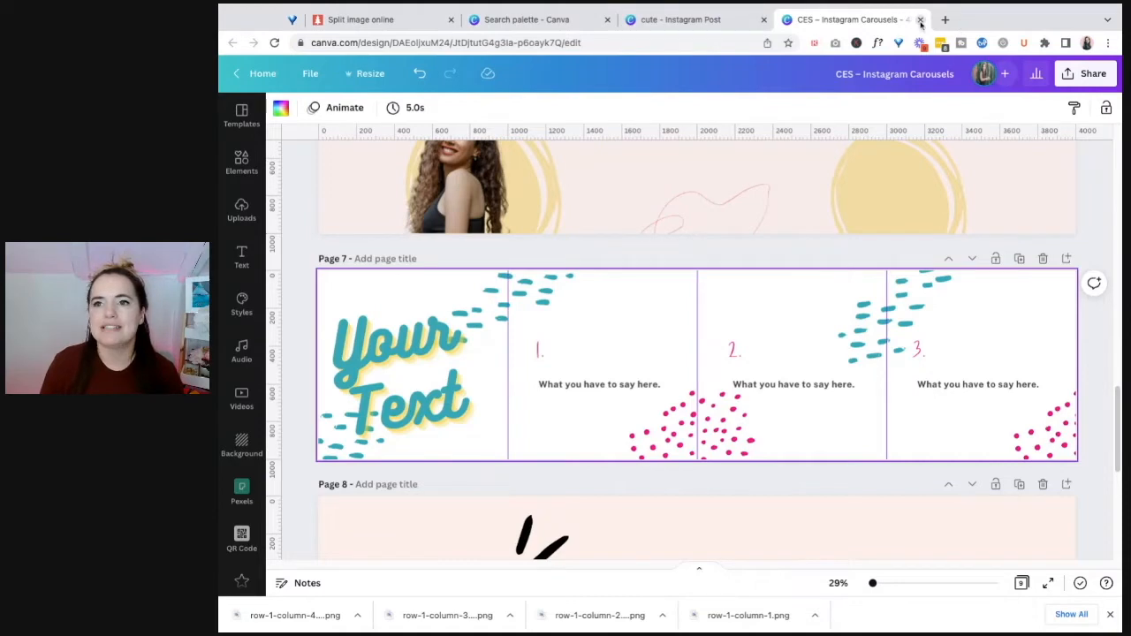
Close the Instagram Carousels design and add a blank page at the end of the "cute" Instagram post.
left_click(920, 21)
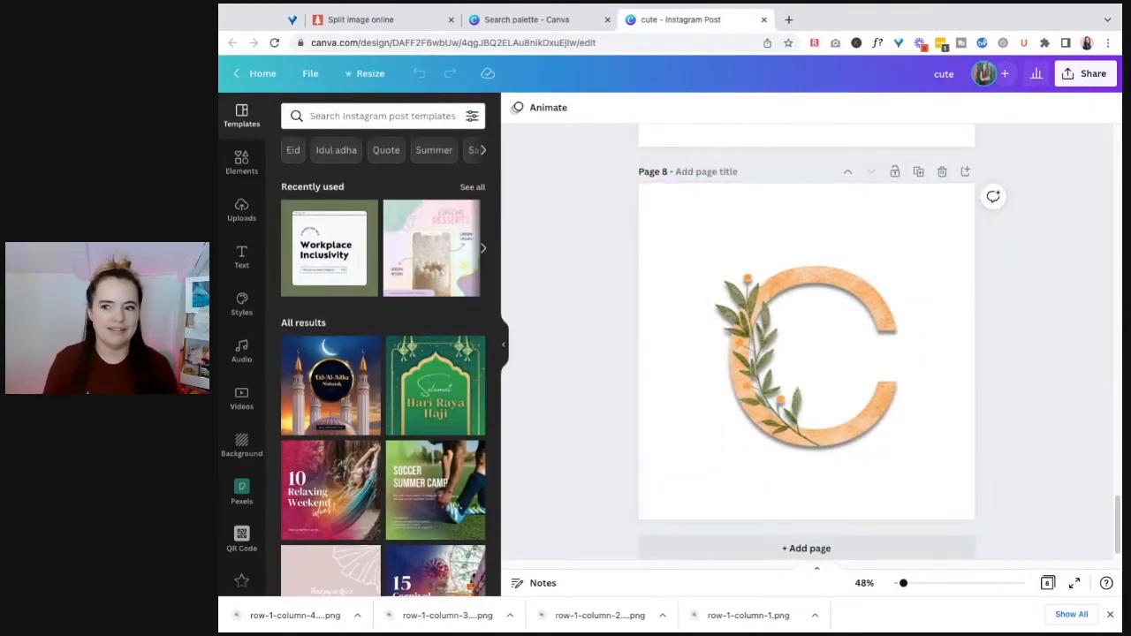
scroll(1117, 530, "up", 20)
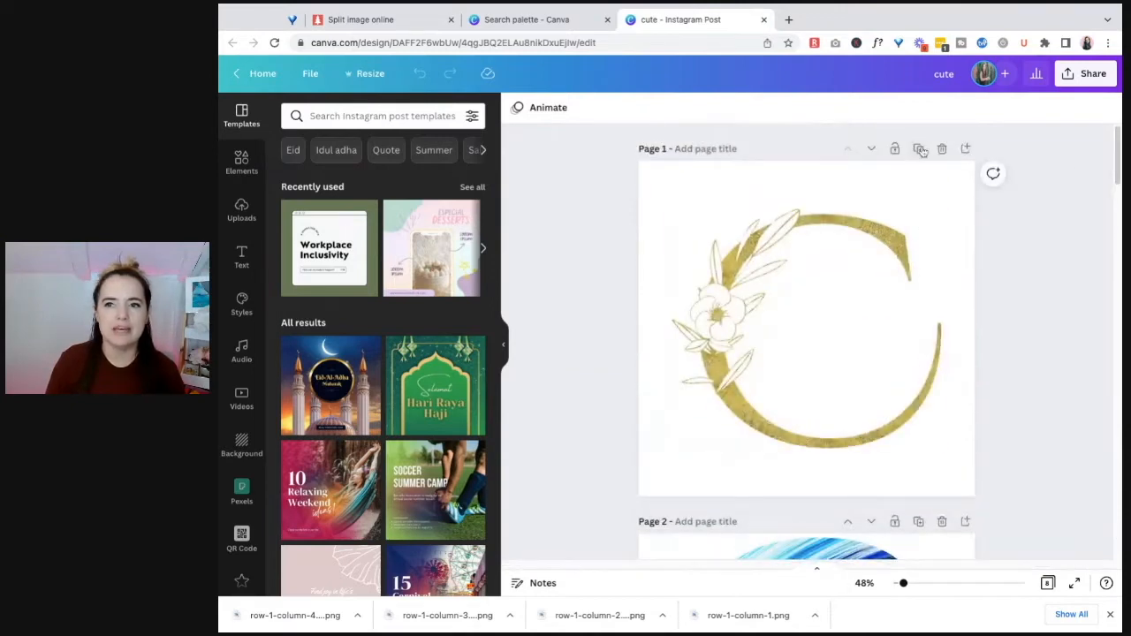
scroll(981, 456, "down", 20)
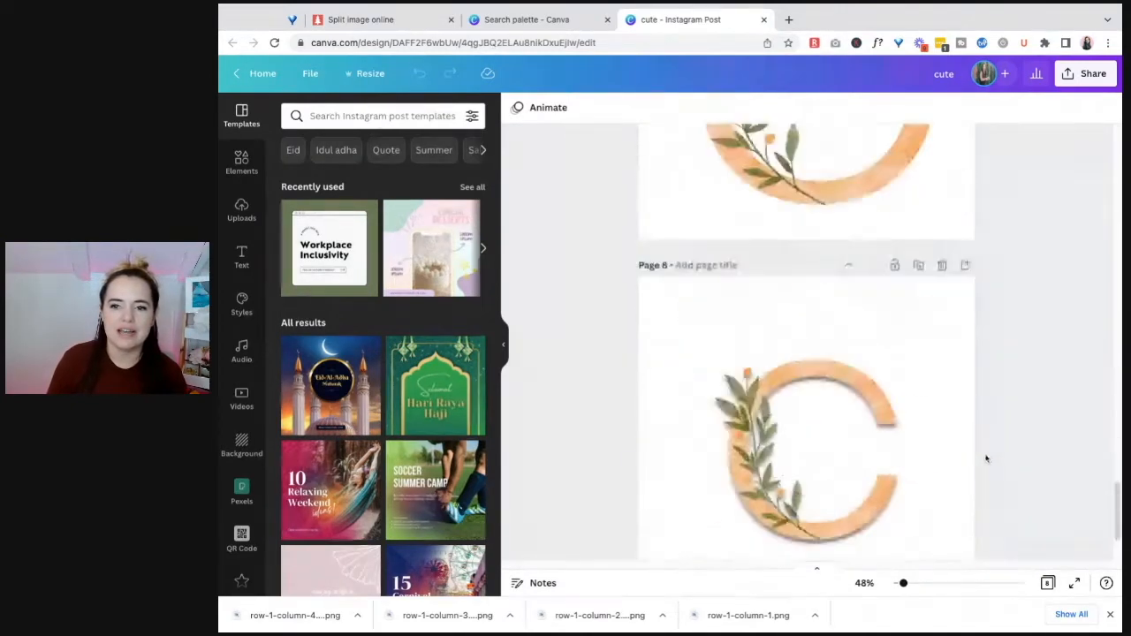
left_click(875, 530)
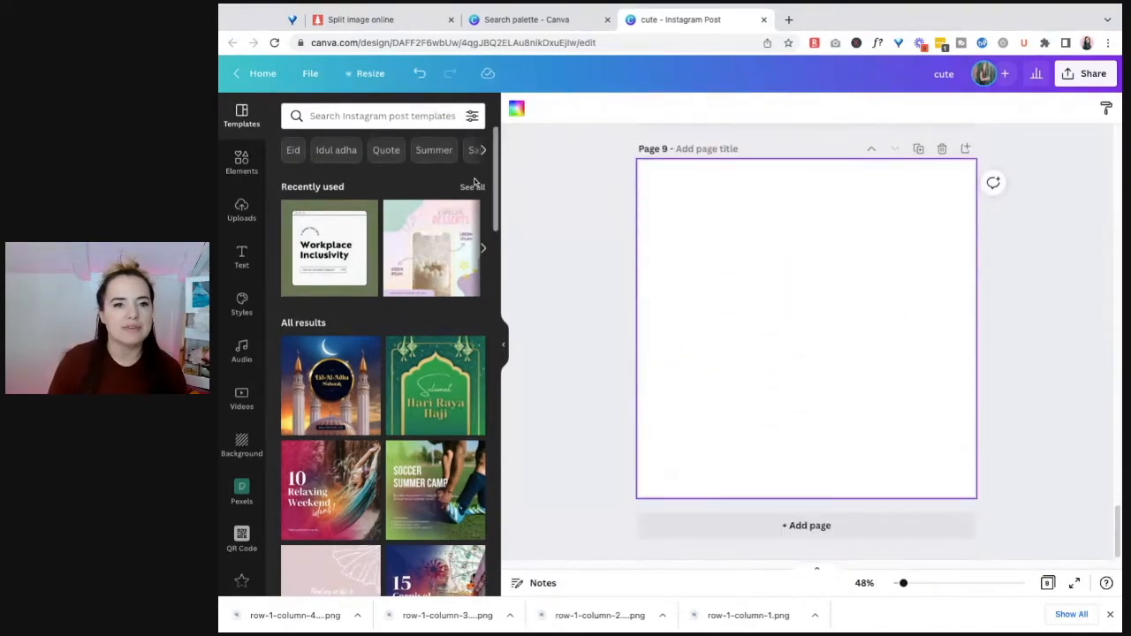
Open the full Frames collection in the element library and search it for "c" in quotation marks.
left_click(240, 164)
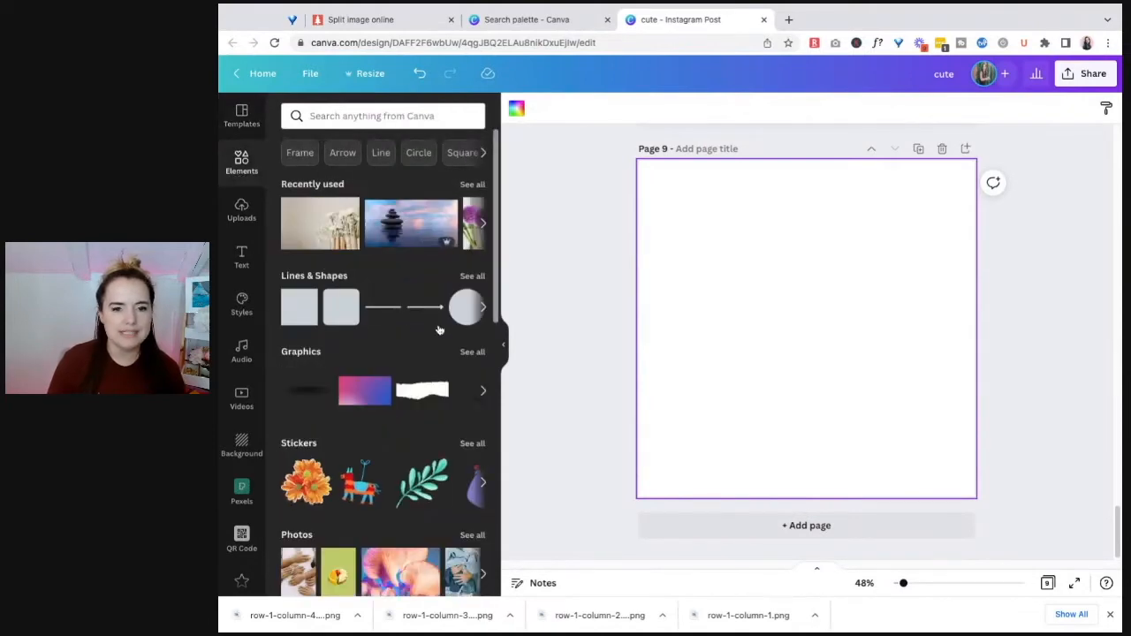
scroll(395, 425, "down", 15)
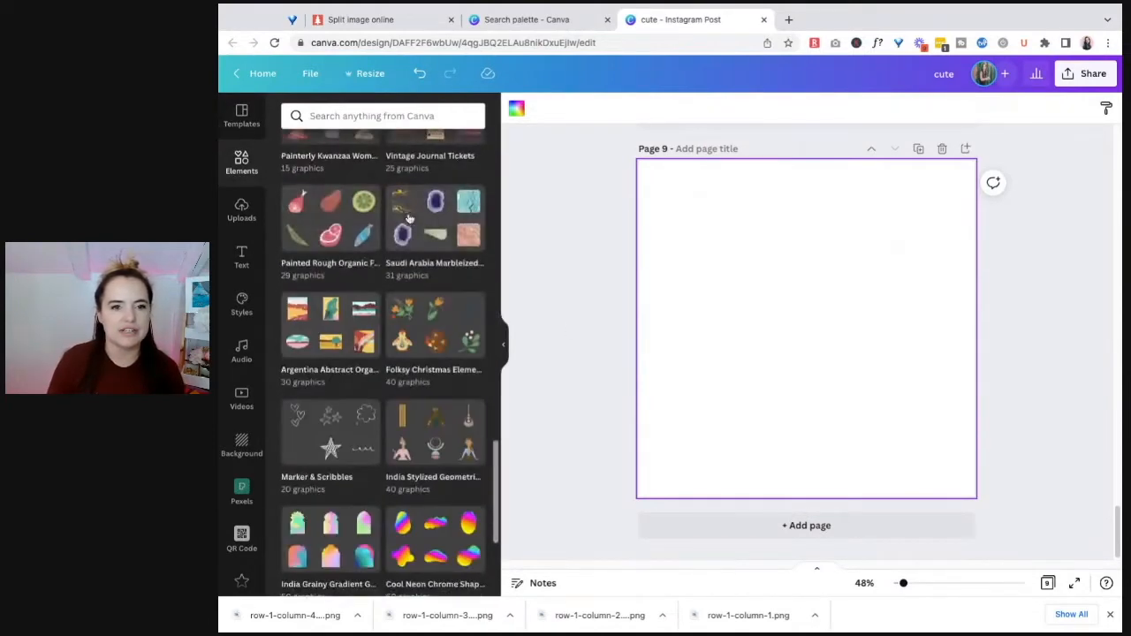
scroll(402, 279, "up", 8)
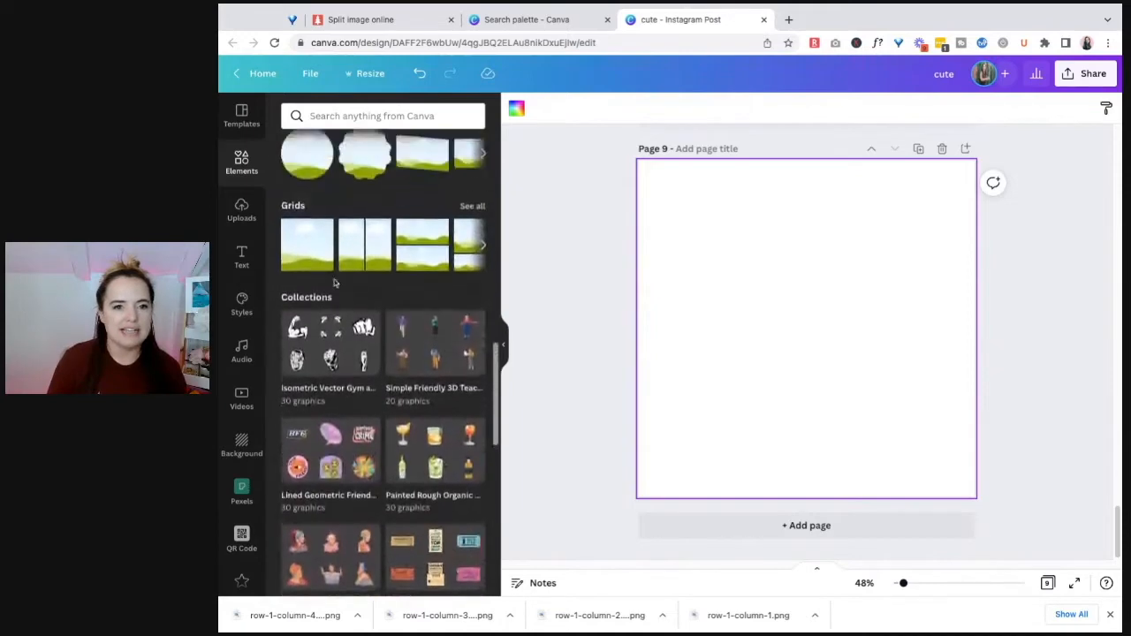
left_click(472, 305)
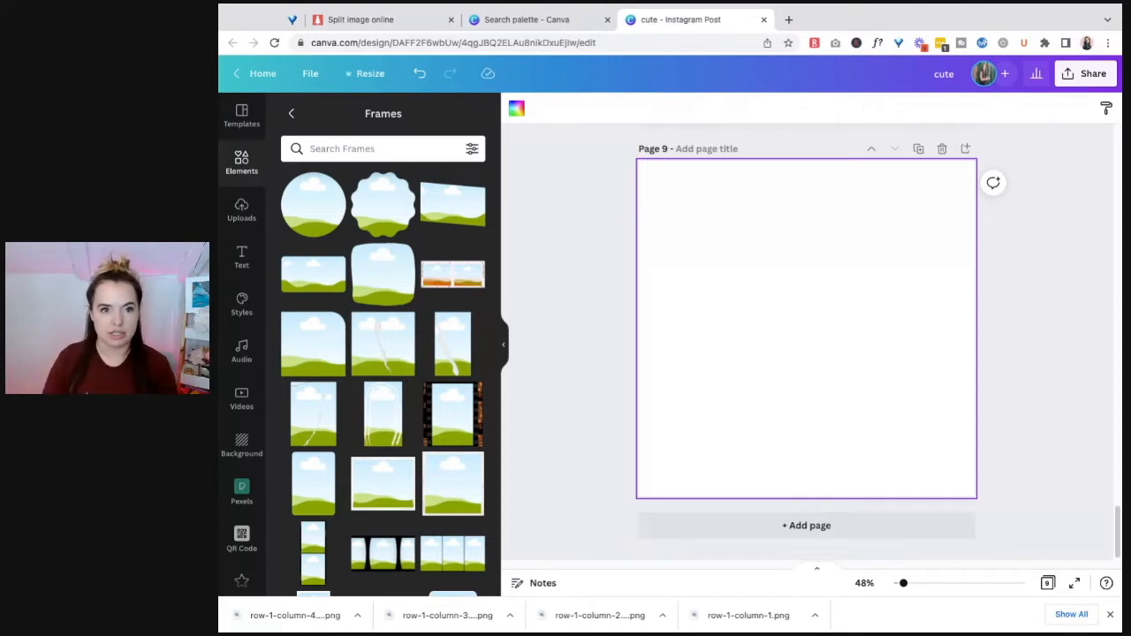
left_click(353, 149)
type("\"c\"")
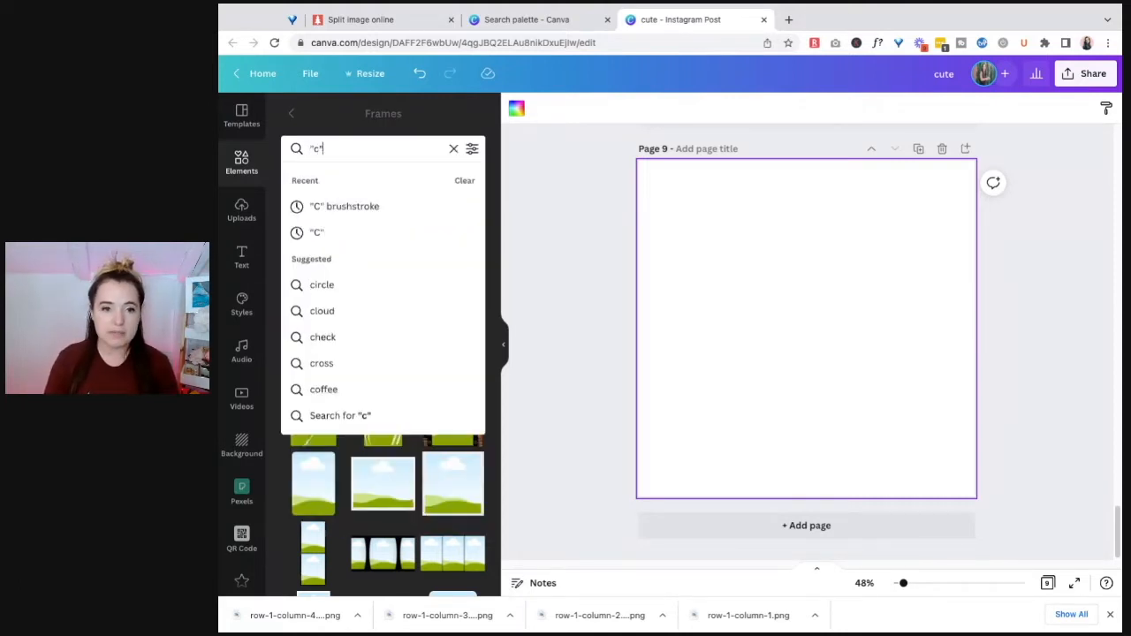
key("Return")
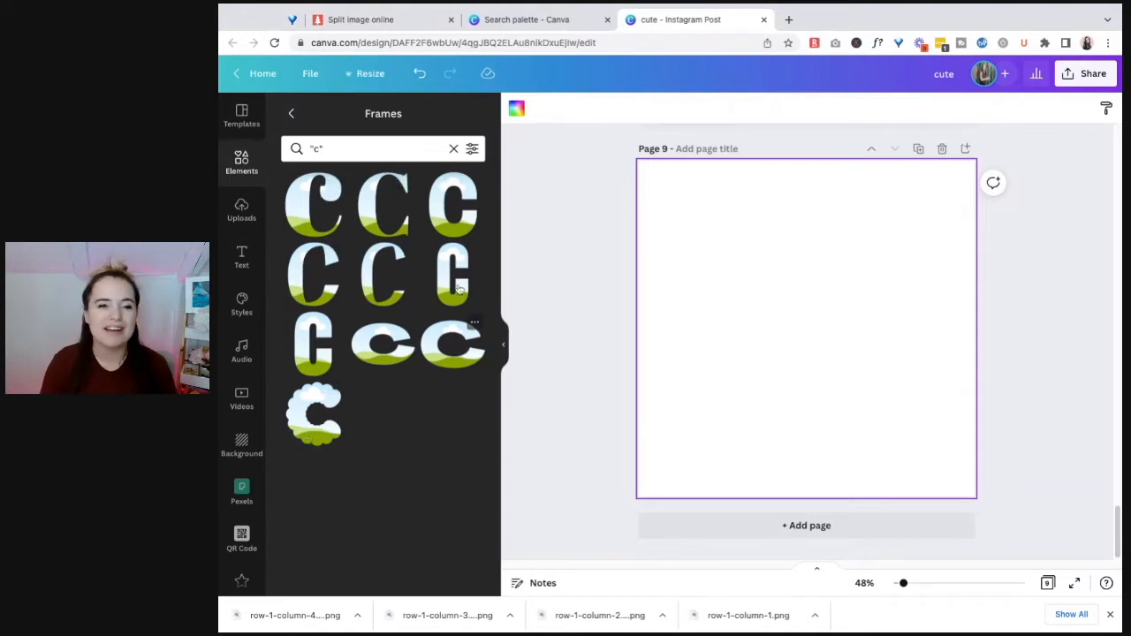
Search the whole element library for "letter c" and look through the letter designs.
left_click(242, 164)
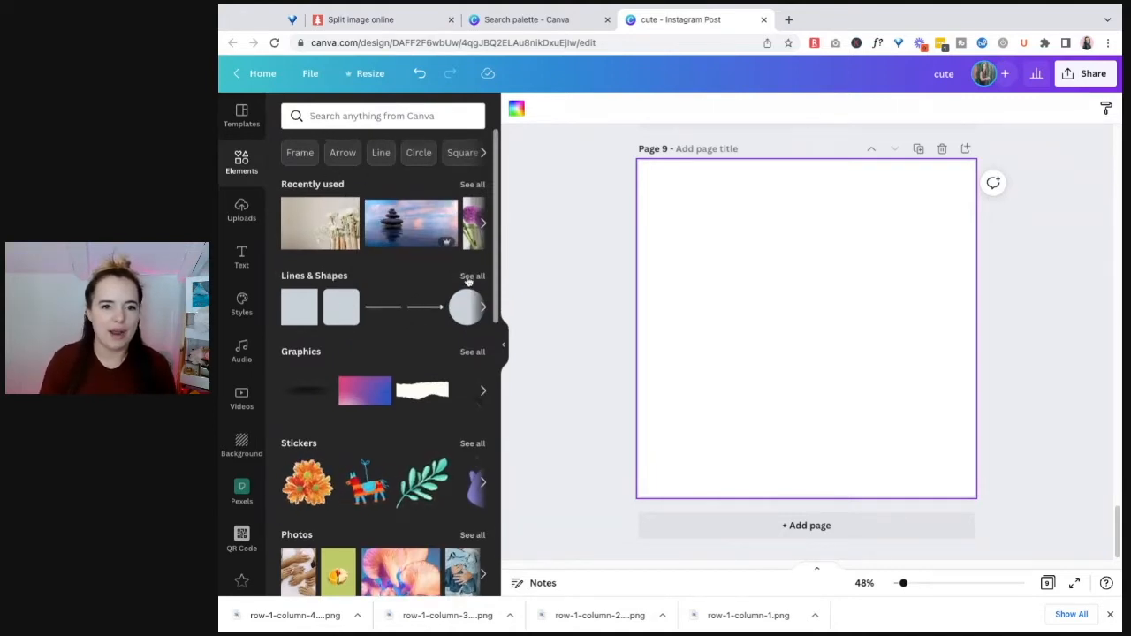
left_click(325, 115)
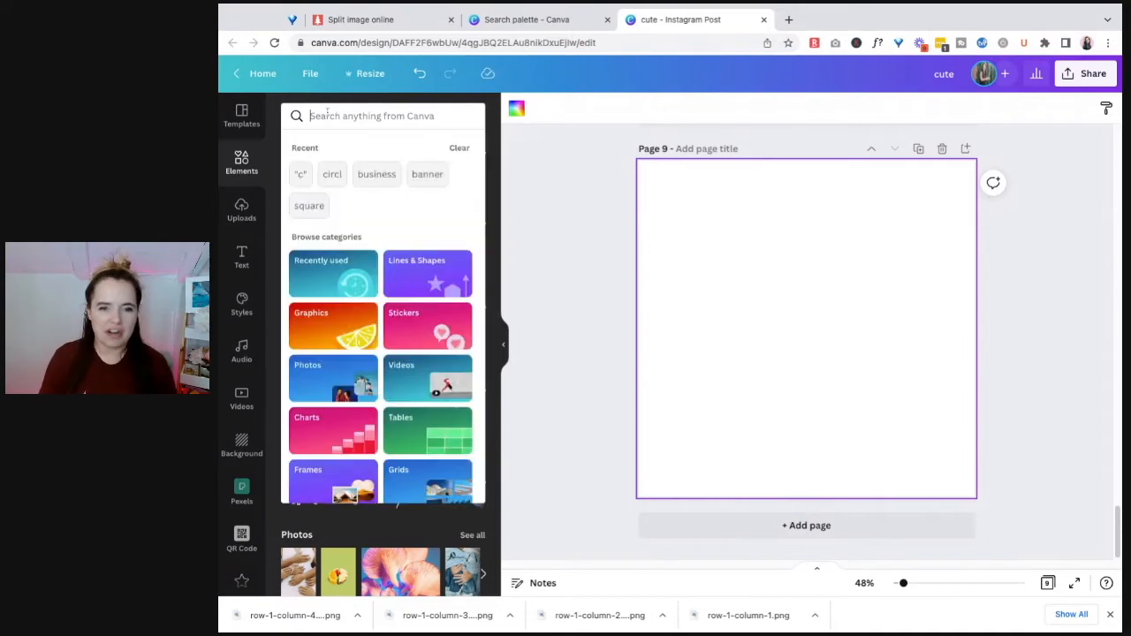
type("c")
key("BackSpace")
type("letter c")
key("Return")
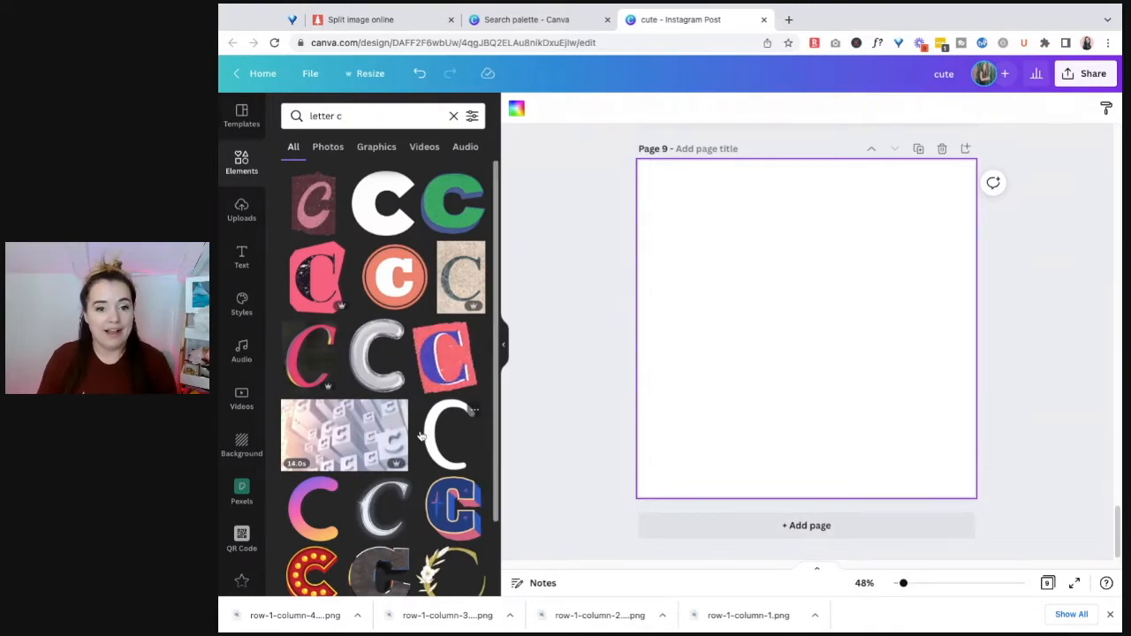
scroll(421, 433, "down", 1)
scroll(421, 433, "down", 3)
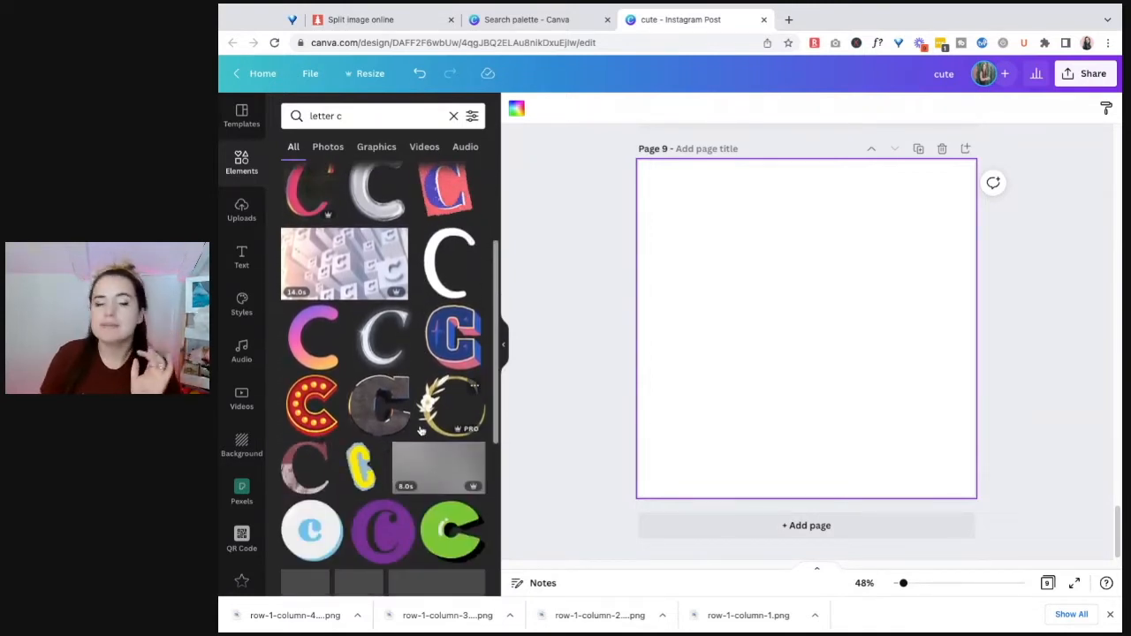
scroll(423, 428, "down", 6)
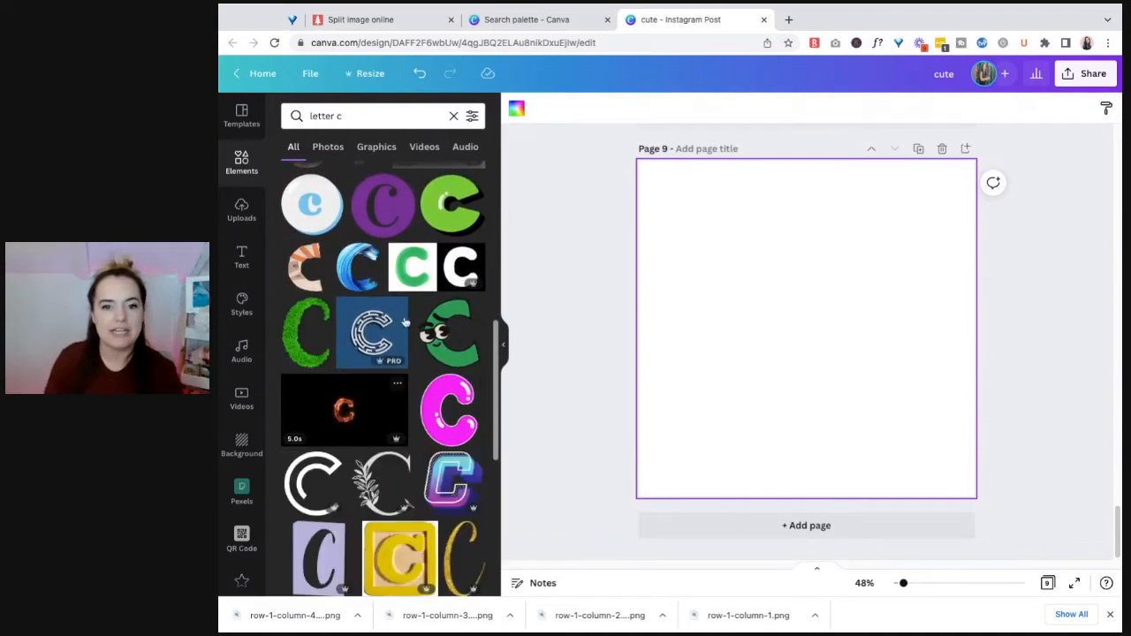
scroll(437, 221, "down", 4)
scroll(437, 229, "down", 2)
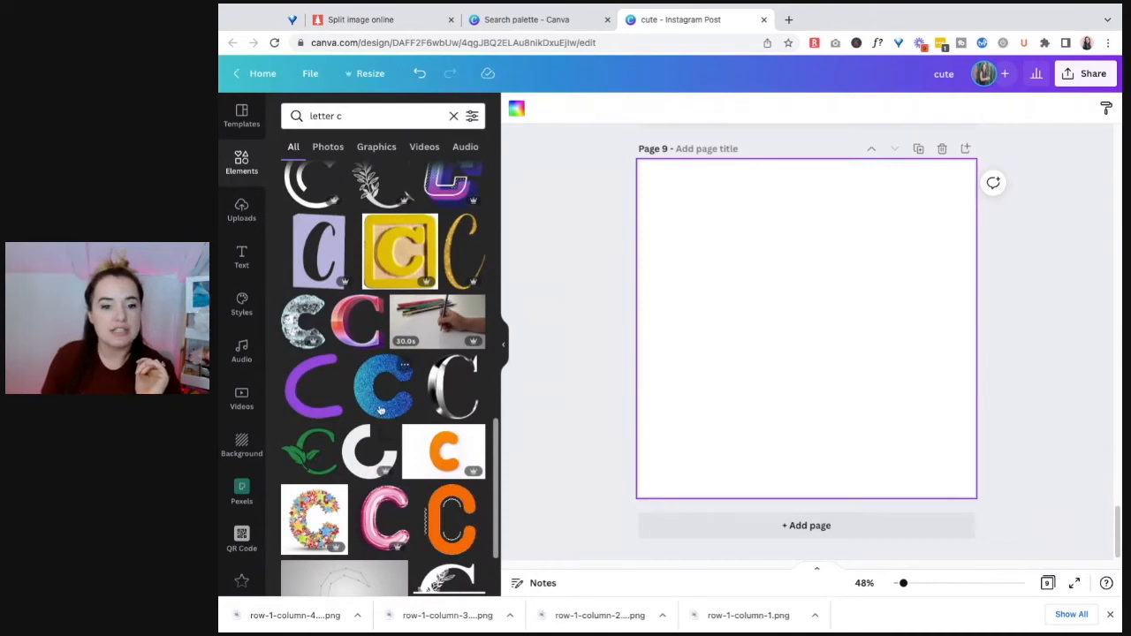
Refine the element search to "letter c glitter" and look through the results.
left_click(382, 115)
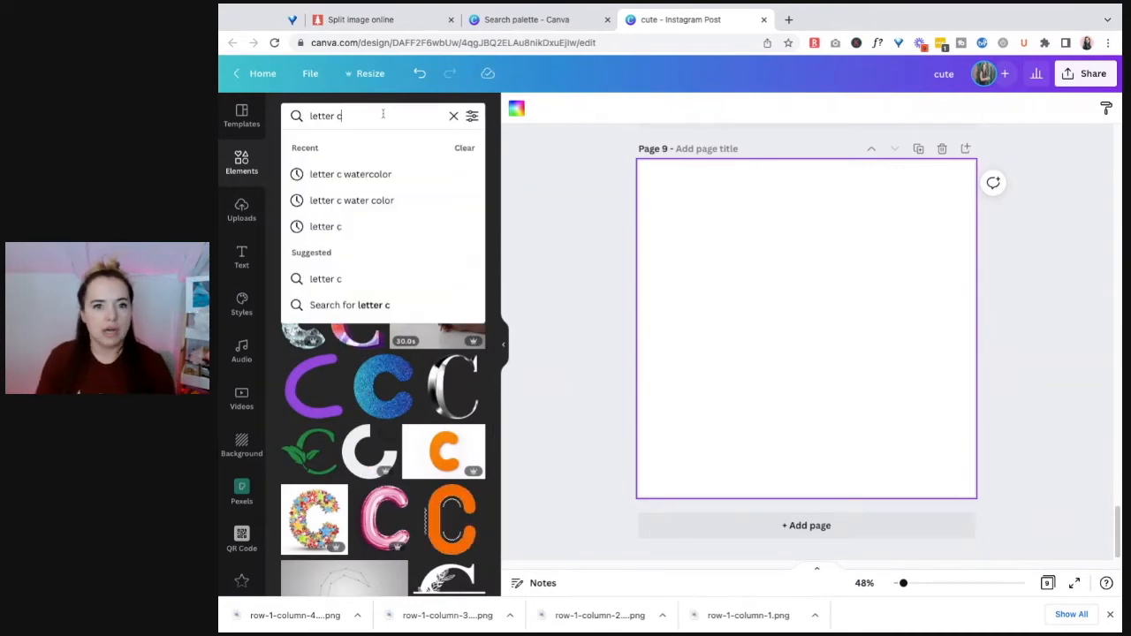
type("glitter")
key("Return")
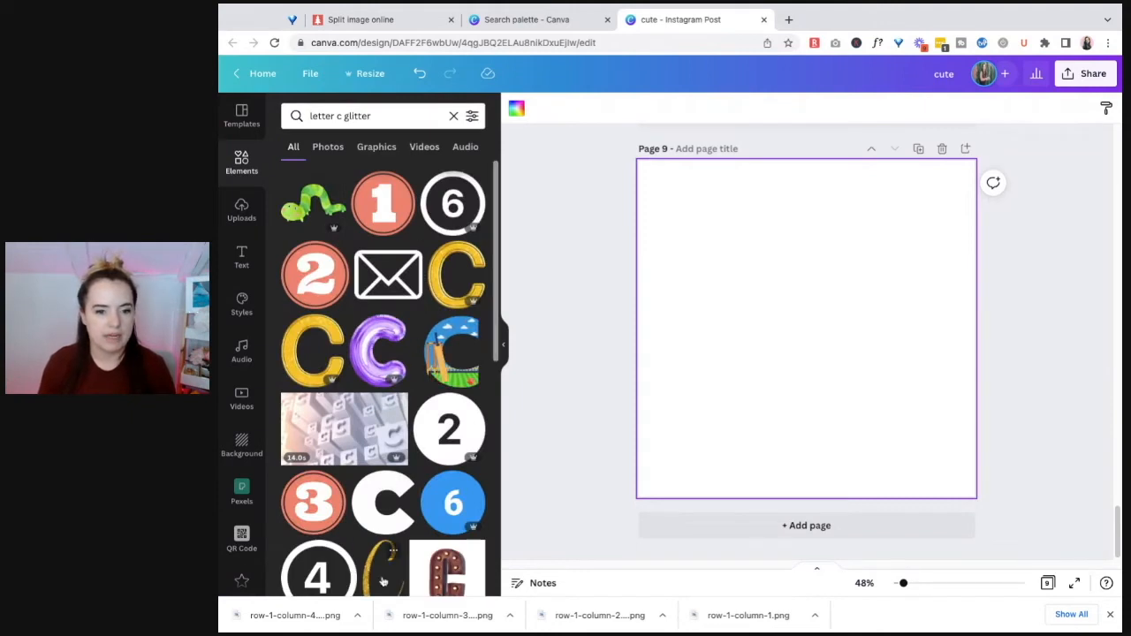
scroll(450, 430, "down", 1)
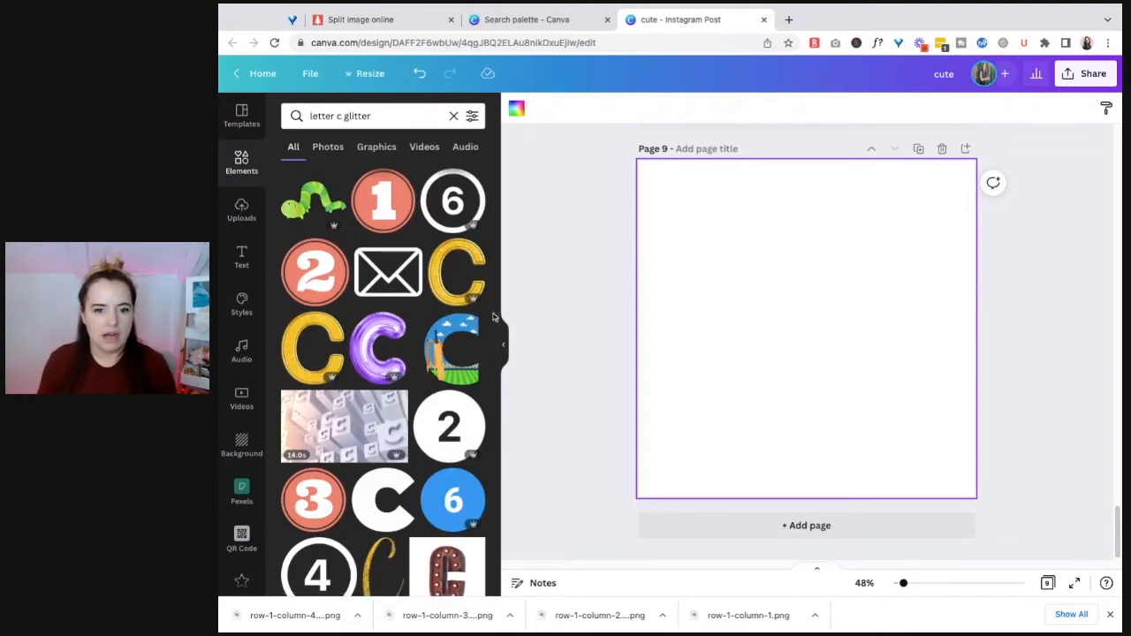
scroll(448, 411, "down", 4)
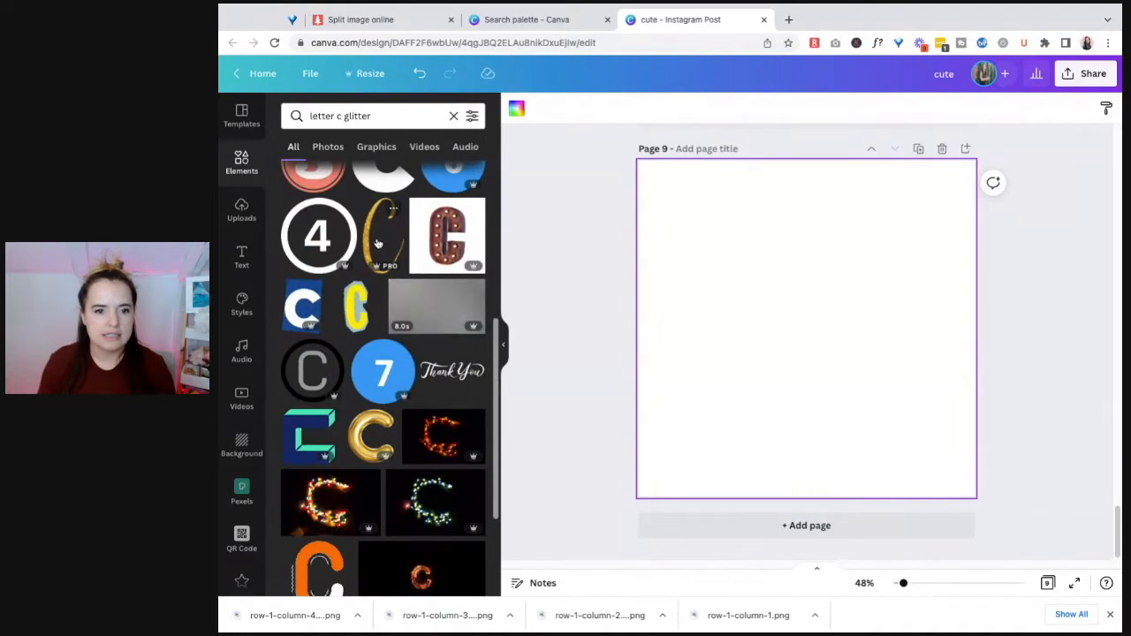
scroll(376, 326, "down", 2)
scroll(375, 326, "down", 1)
Search the elements for "letter c neon", add the pink-to-blue neon C to page 9 and shrink it to about a third.
double_click(357, 115)
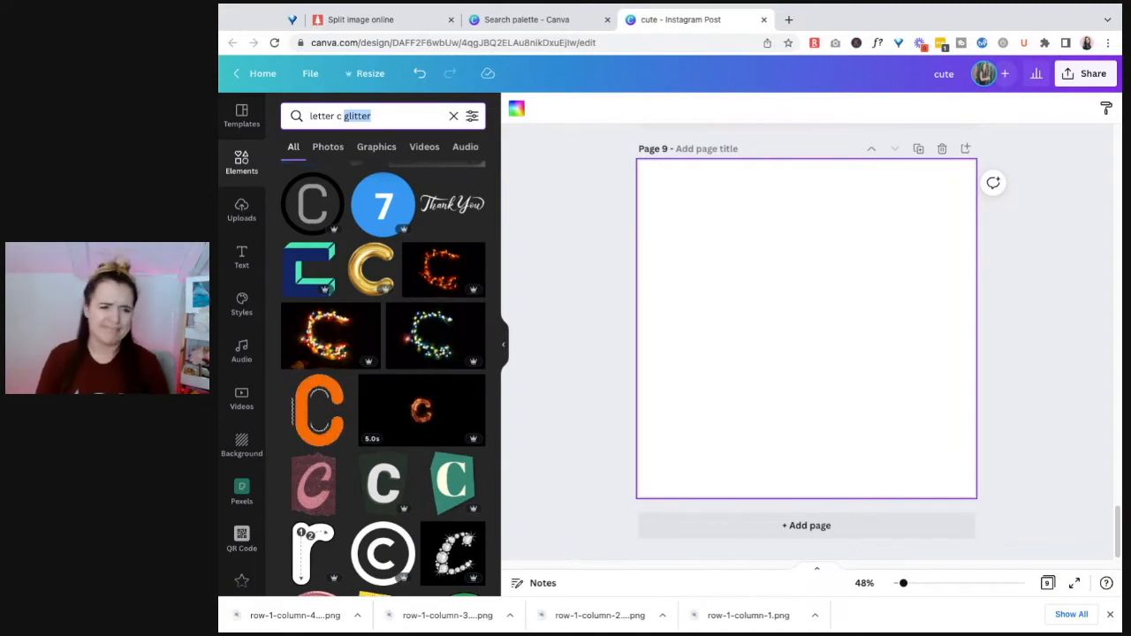
type("neon")
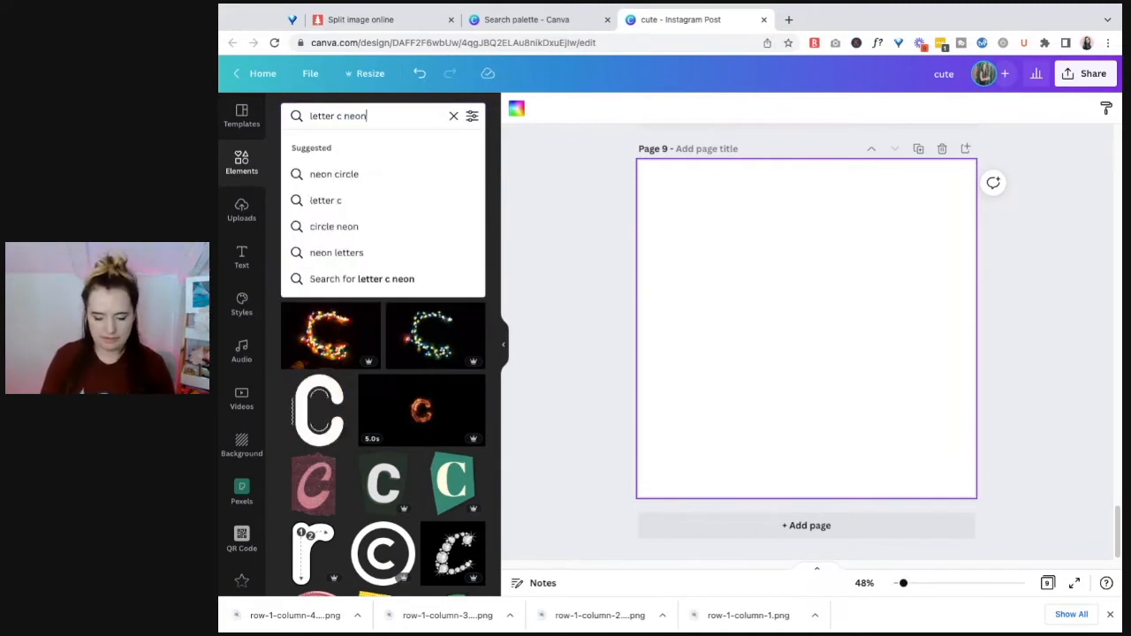
key("Return")
scroll(407, 199, "down", 5)
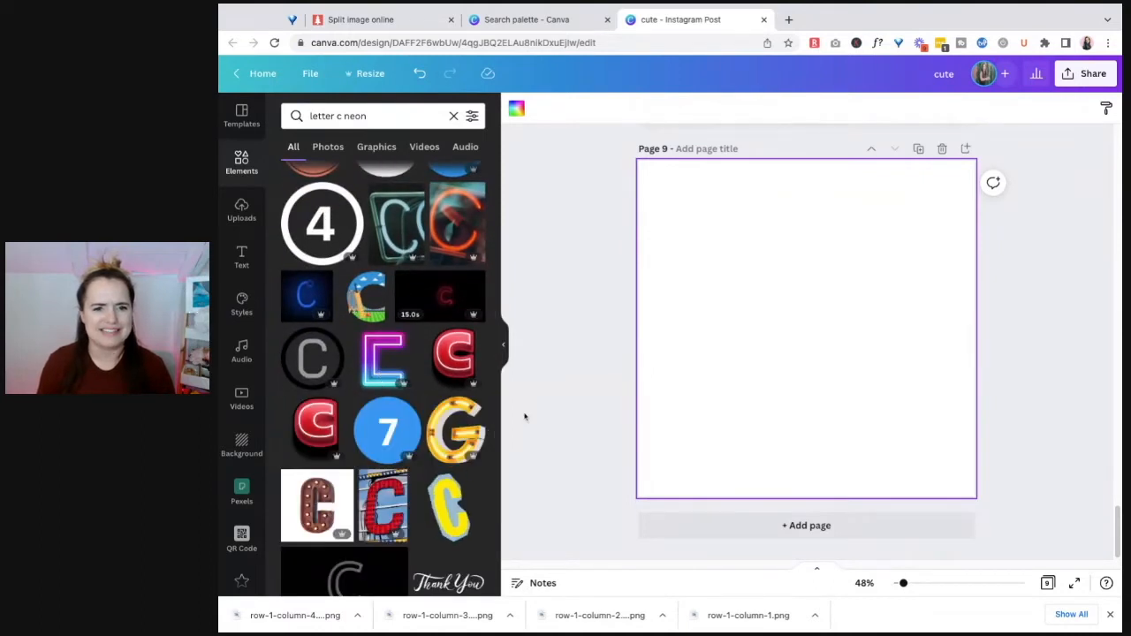
scroll(384, 365, "down", 3)
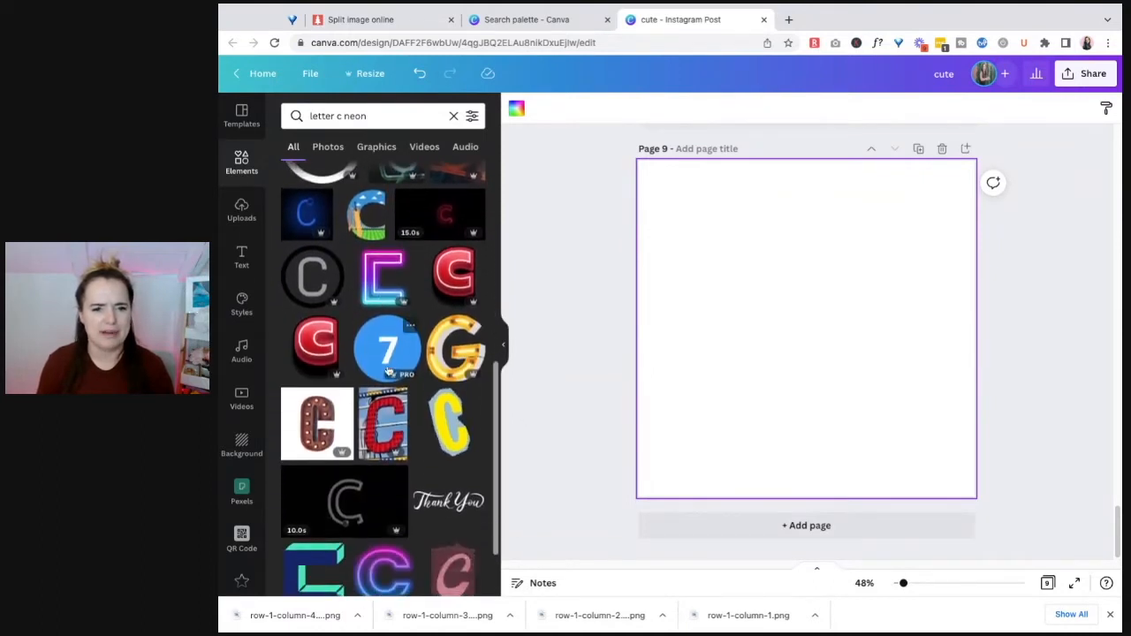
scroll(367, 487, "down", 2)
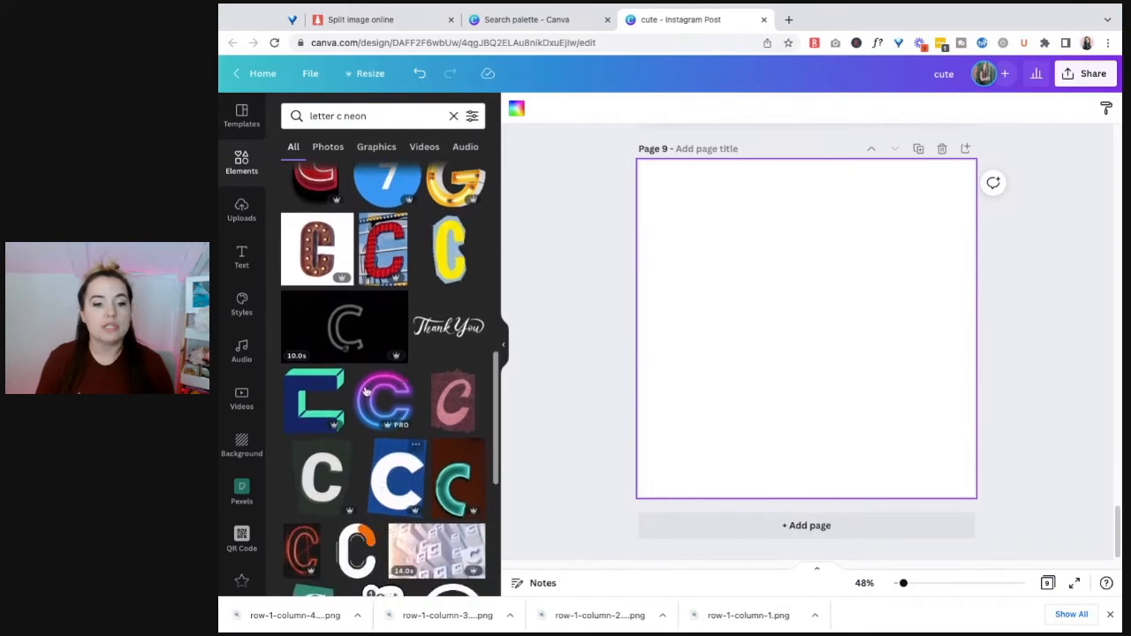
left_click(382, 407)
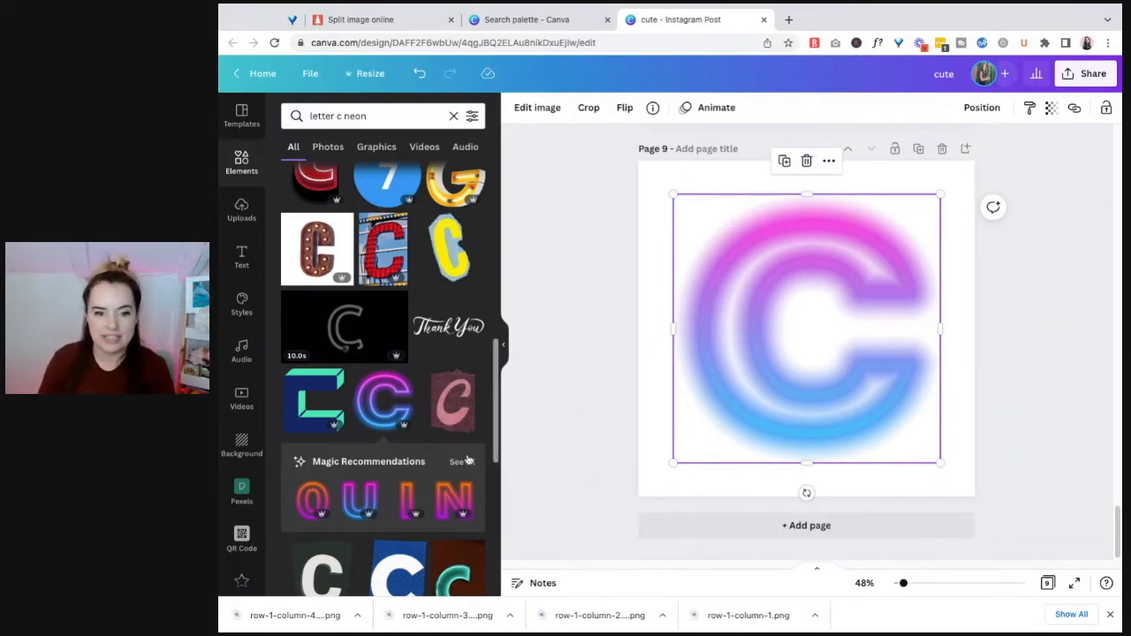
left_click_drag(944, 195, 765, 368)
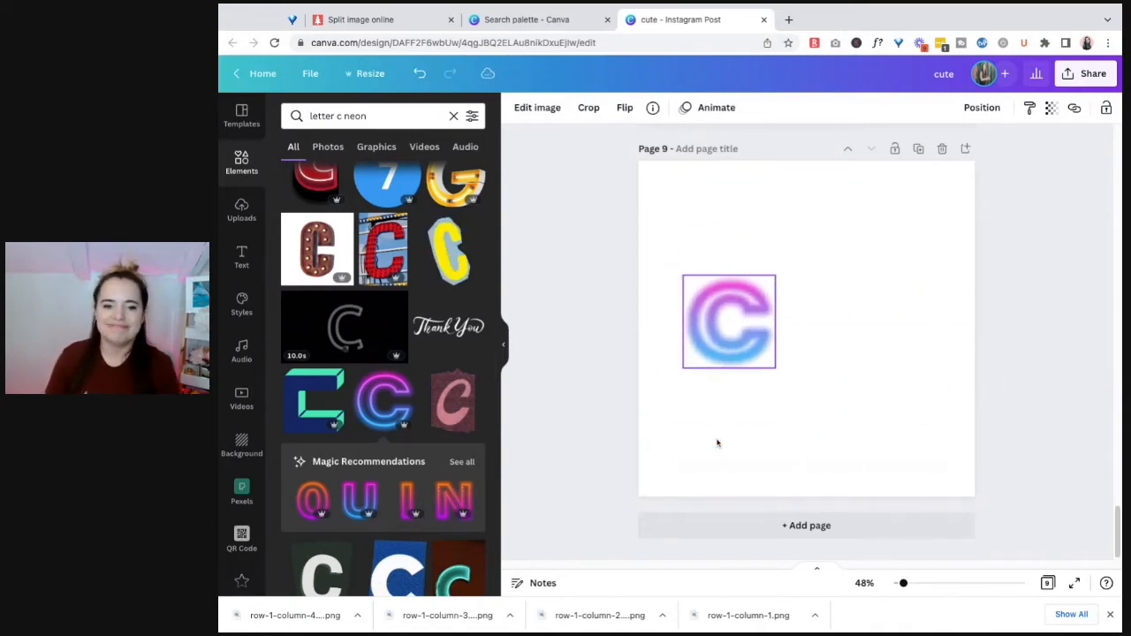
Show all magic recommendations for the neon C and look through the matching letters and numbers.
left_click(461, 462)
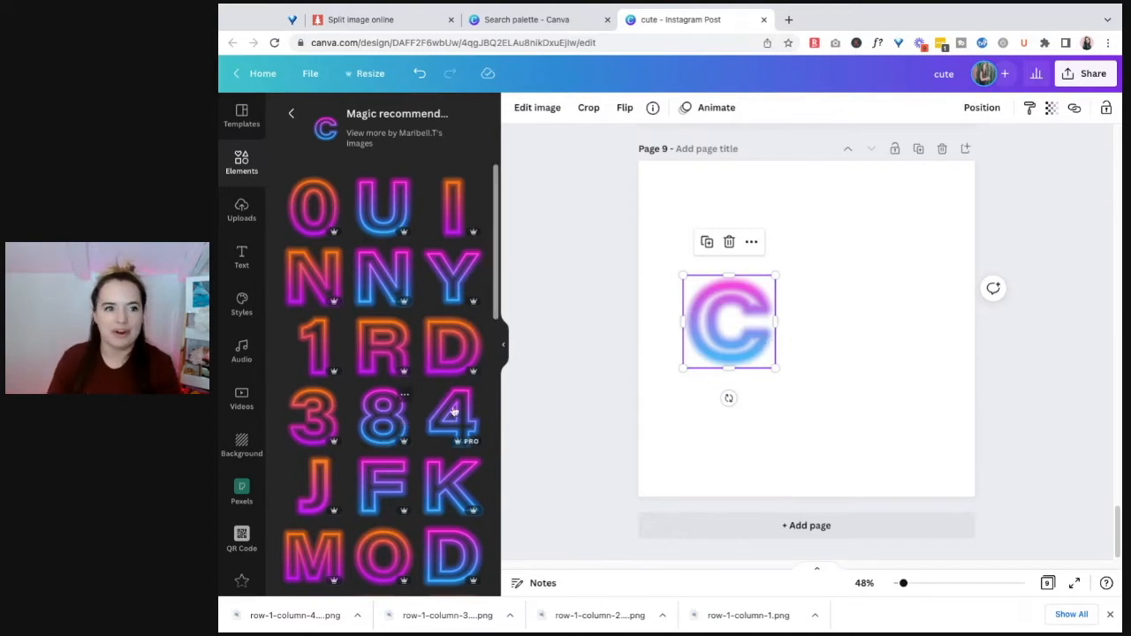
left_click(822, 347)
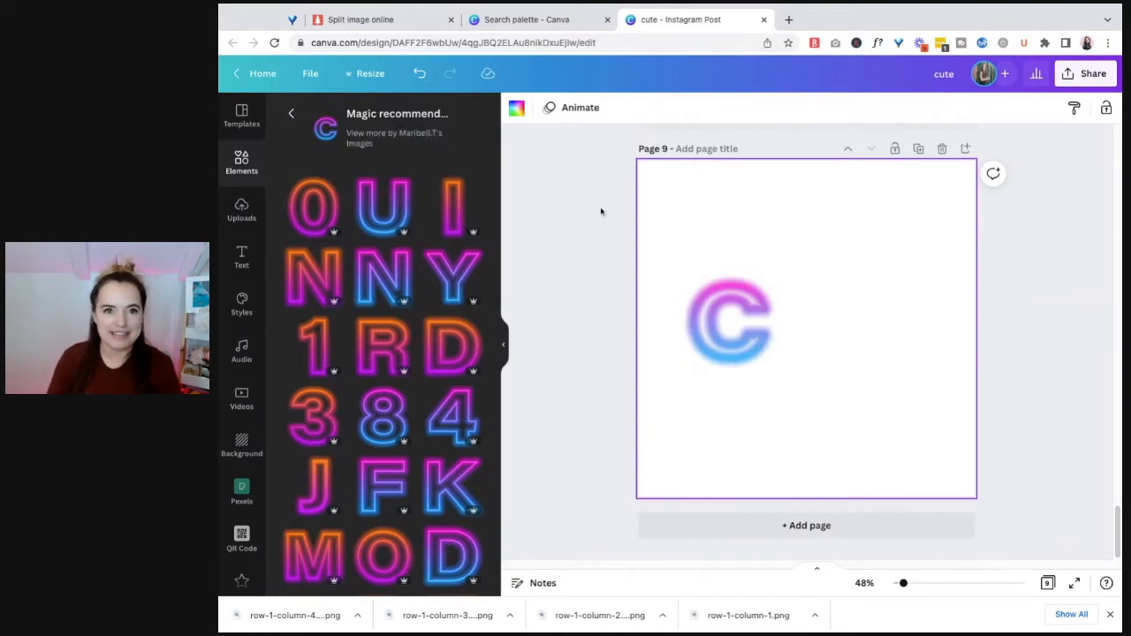
scroll(397, 353, "down", 6)
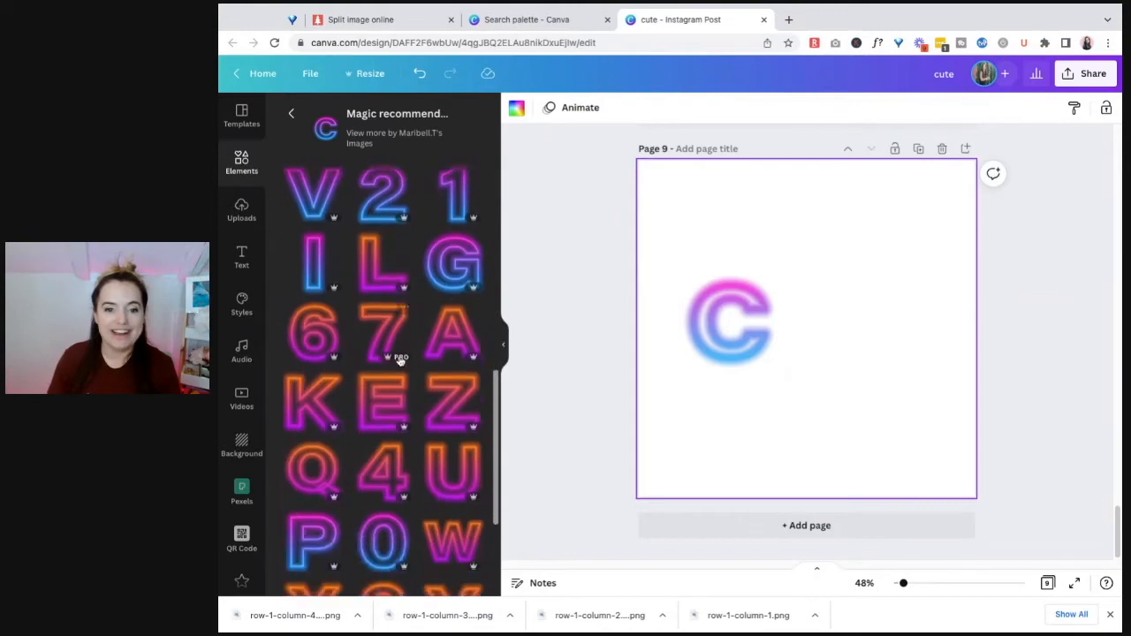
scroll(398, 357, "down", 2)
scroll(410, 345, "up", 5)
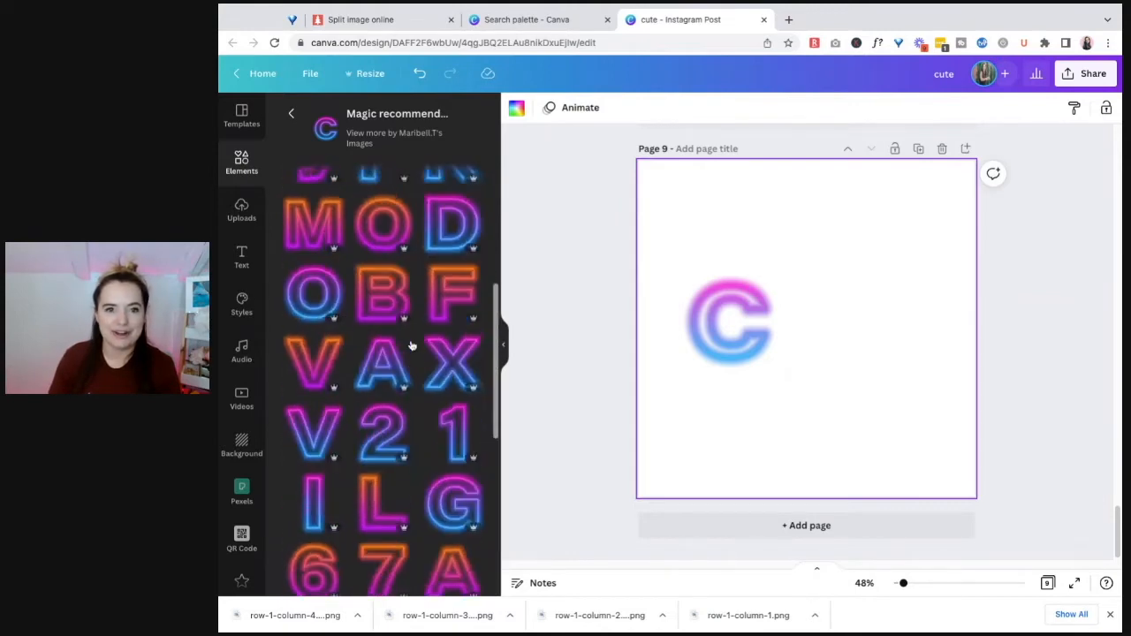
scroll(410, 346, "up", 5)
scroll(450, 394, "down", 5)
scroll(451, 393, "down", 5)
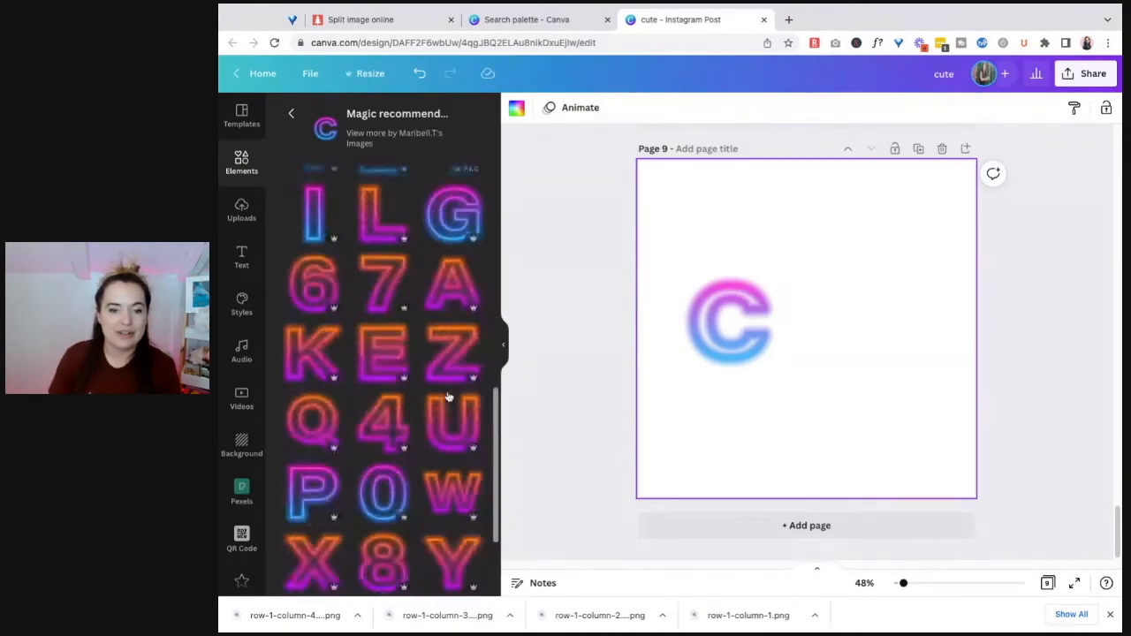
Delete the neon C from page 9 and look through the full set of matching neon characters.
left_click(722, 324)
key("Delete")
scroll(397, 346, "up", 5)
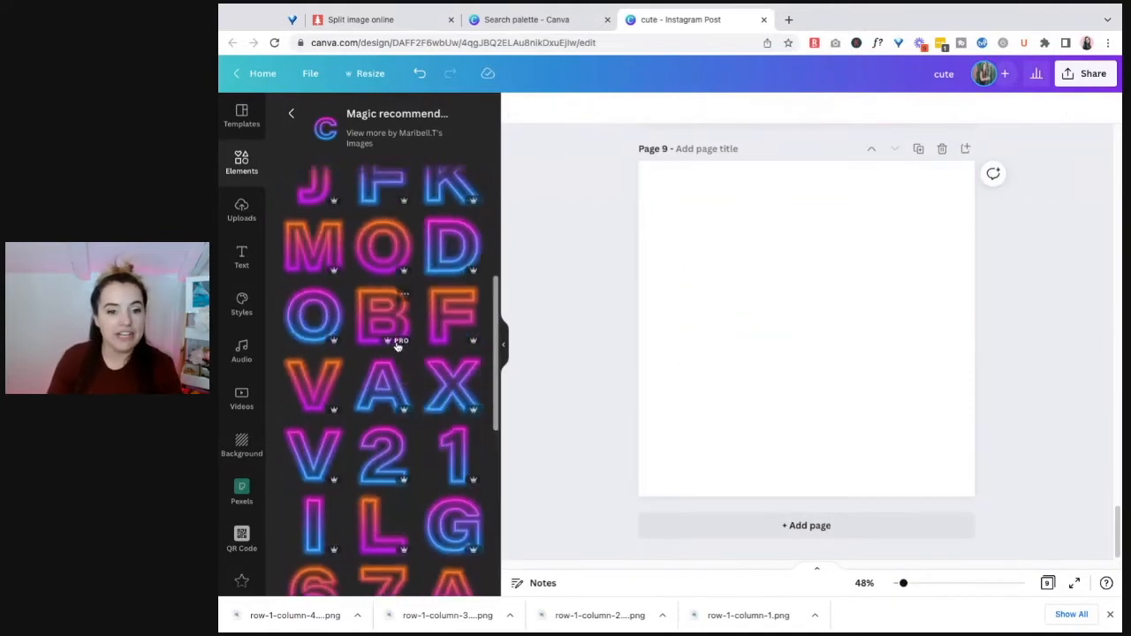
scroll(397, 346, "up", 4)
scroll(448, 367, "down", 3)
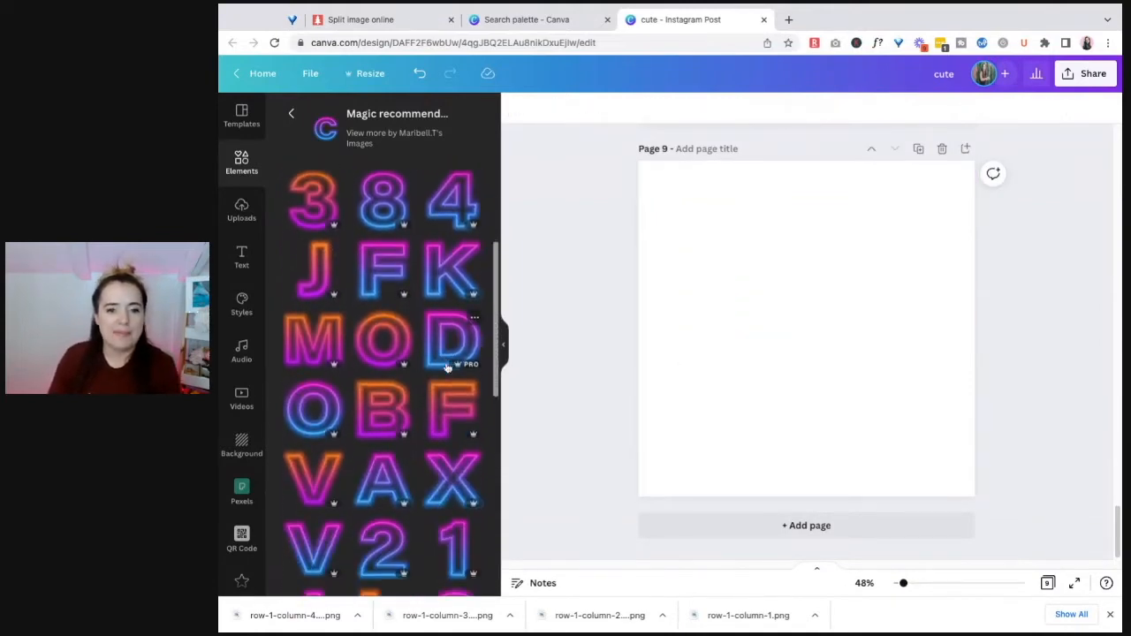
scroll(450, 363, "down", 5)
scroll(446, 367, "down", 3)
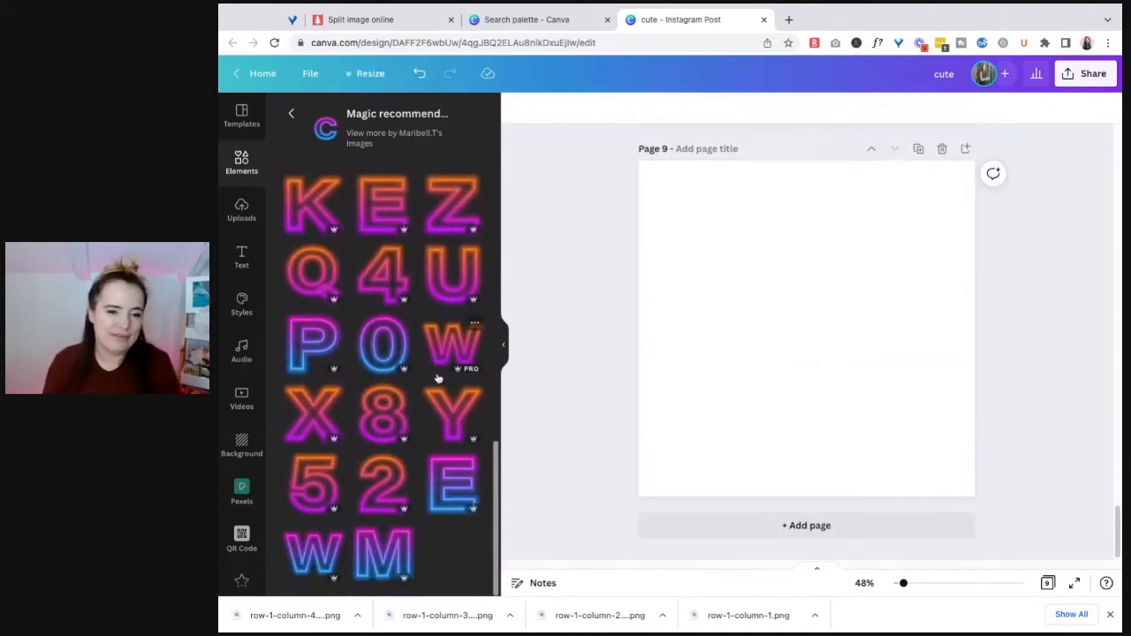
Look through the matching neon characters again and add the pink-to-blue E and the orange-to-pink Y to page 9.
scroll(435, 376, "up", 8)
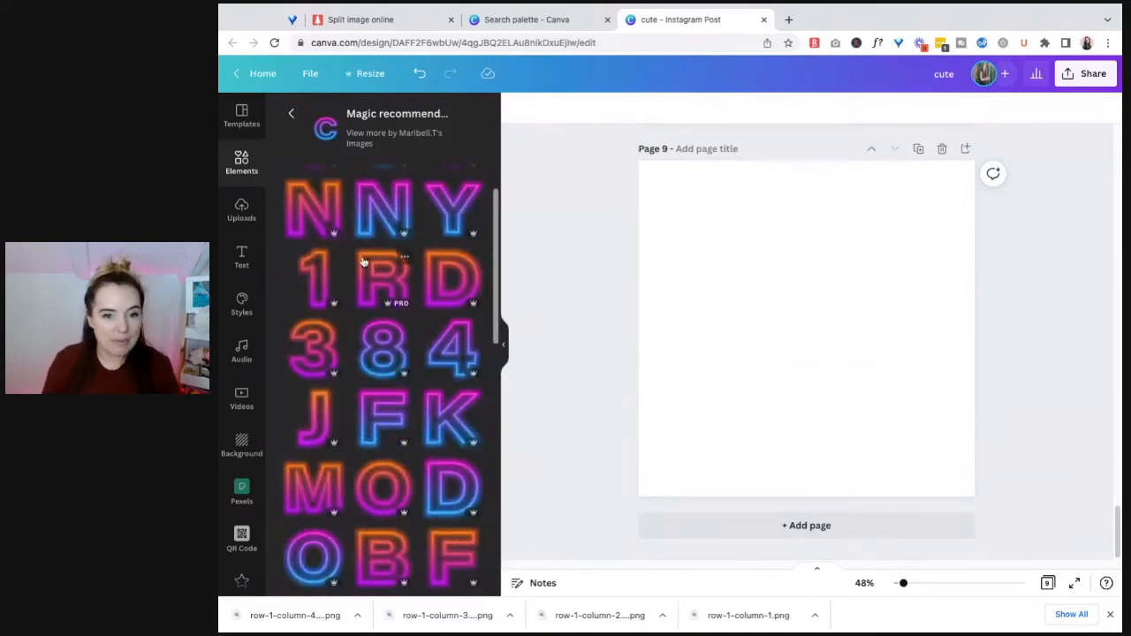
scroll(369, 274, "down", 4)
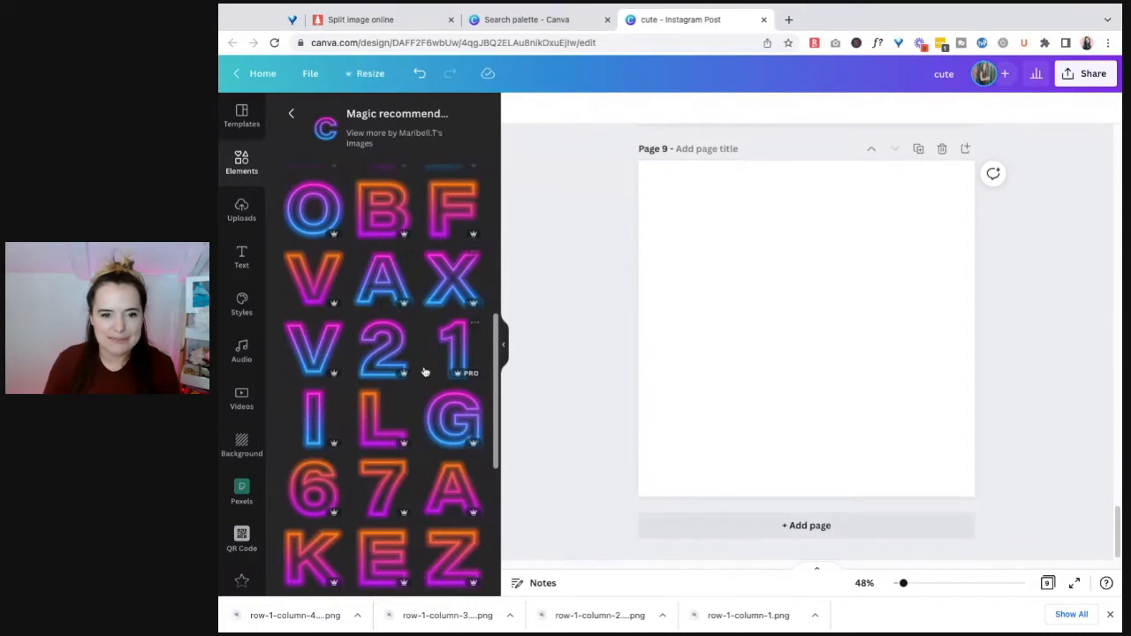
scroll(426, 369, "down", 3)
scroll(398, 376, "down", 2)
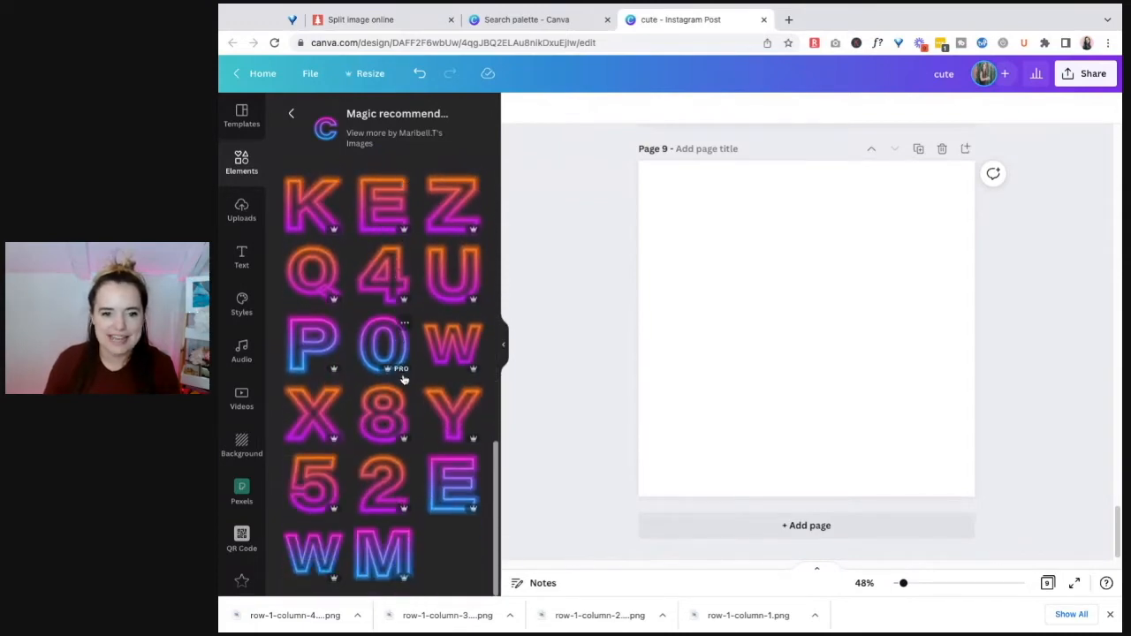
scroll(508, 383, "up", 2)
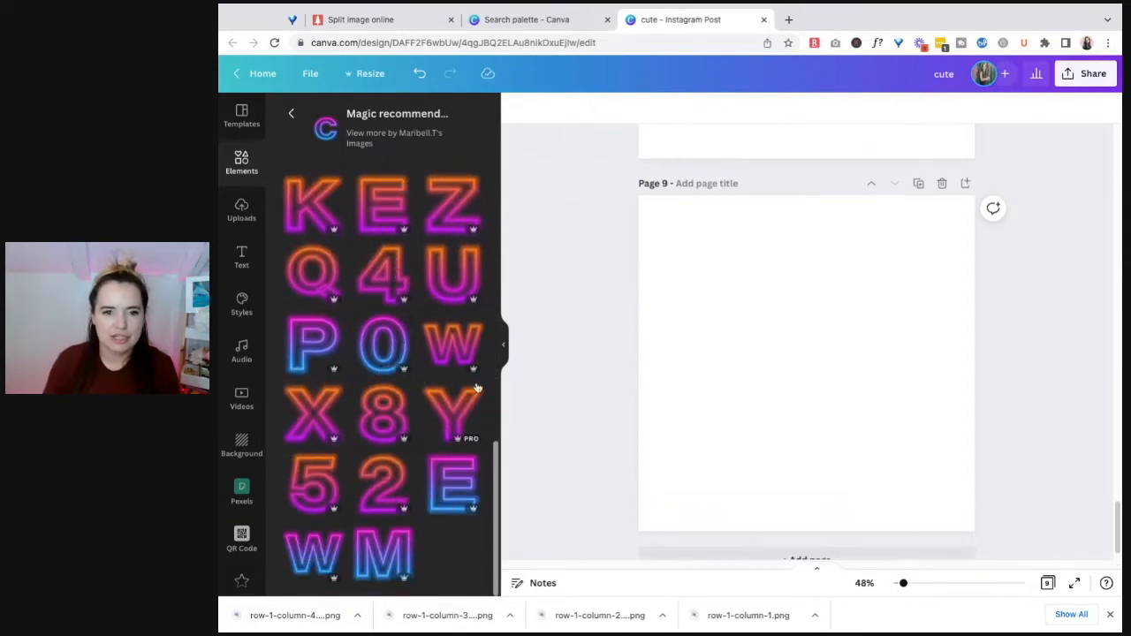
left_click(452, 490)
left_click(451, 408)
Show all images by the creator of the neon C and look through that collection of letters, people and objects.
scroll(415, 371, "up", 3)
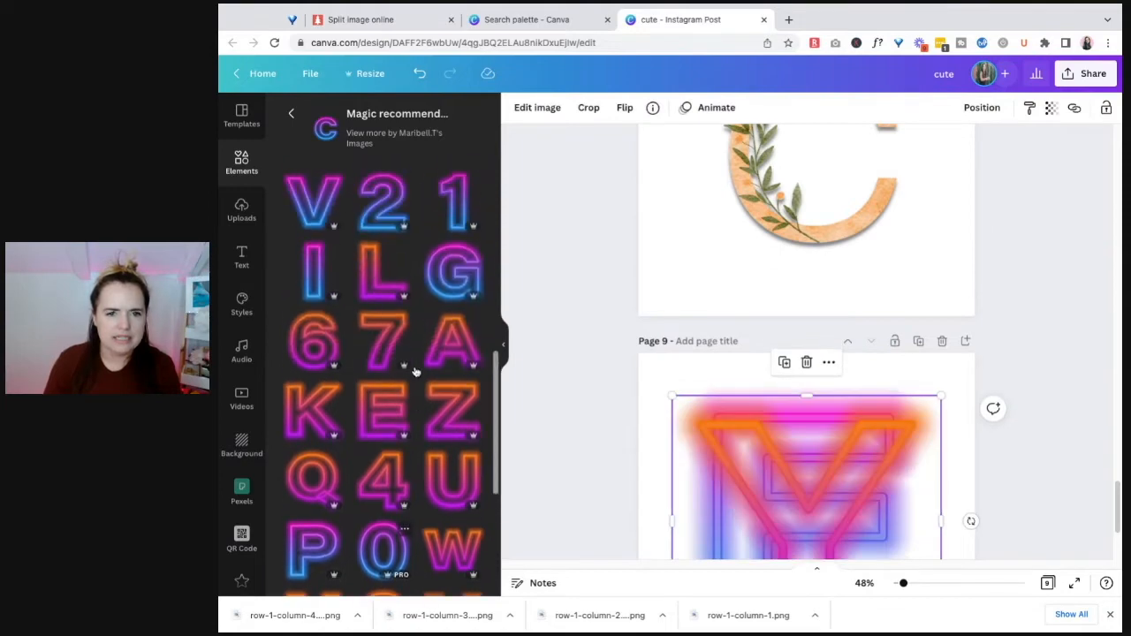
scroll(415, 371, "up", 5)
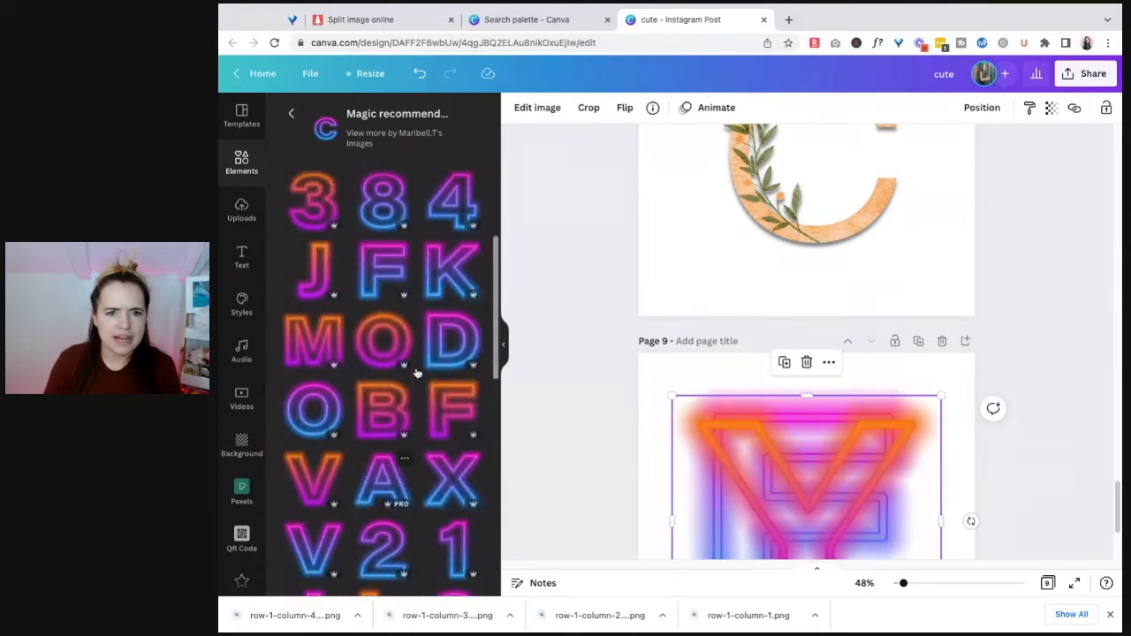
scroll(417, 372, "up", 3)
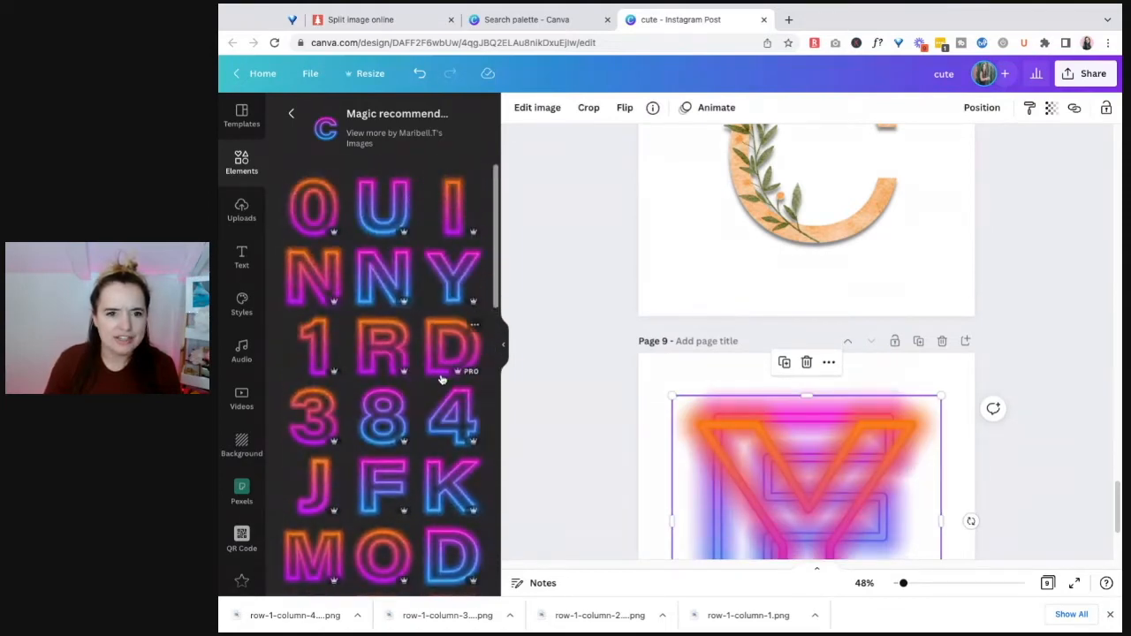
left_click(421, 140)
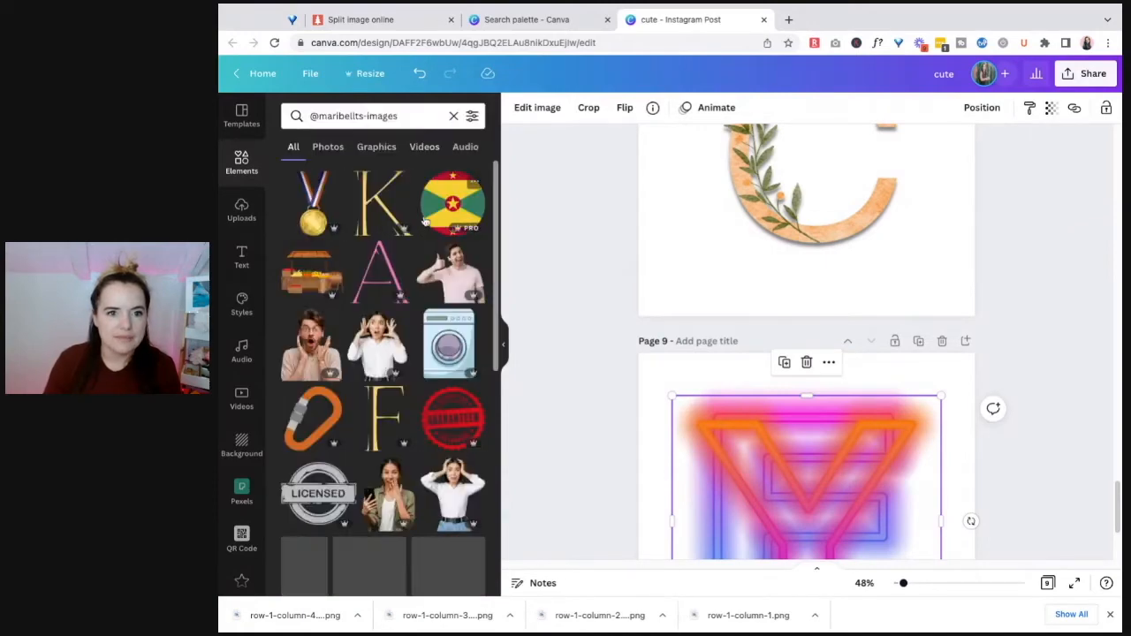
scroll(458, 347, "down", 5)
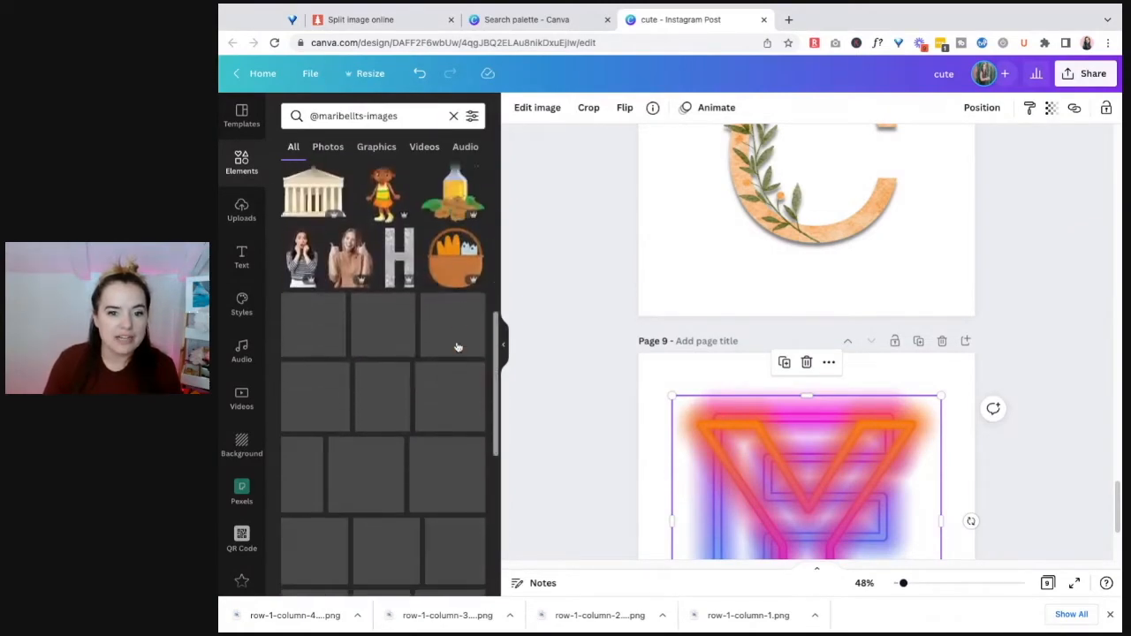
scroll(457, 347, "down", 5)
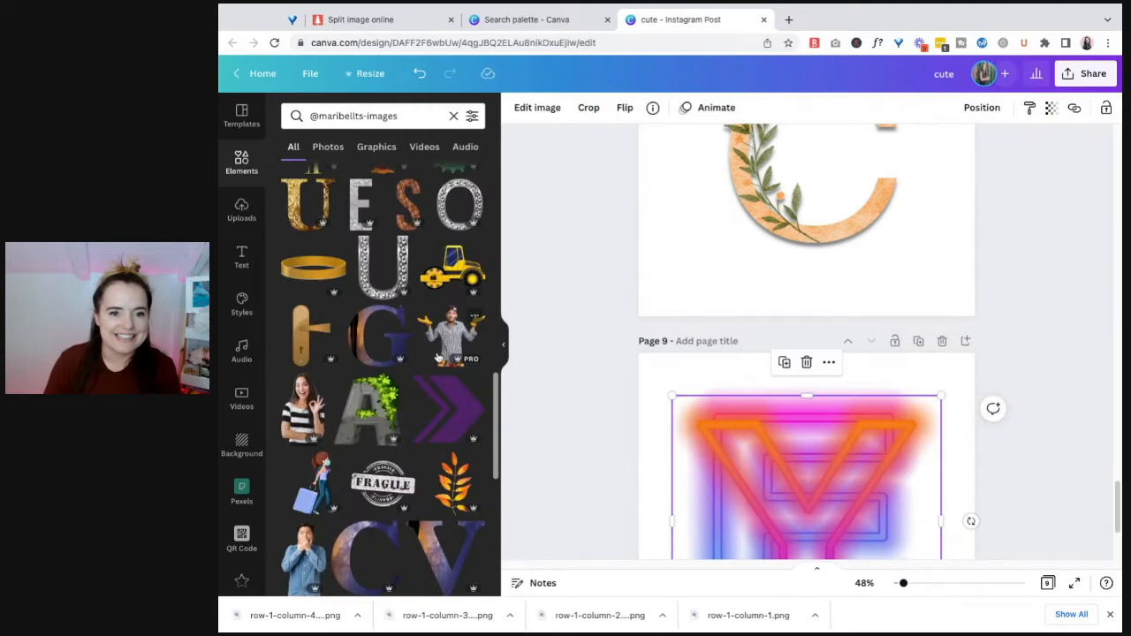
scroll(404, 416, "down", 5)
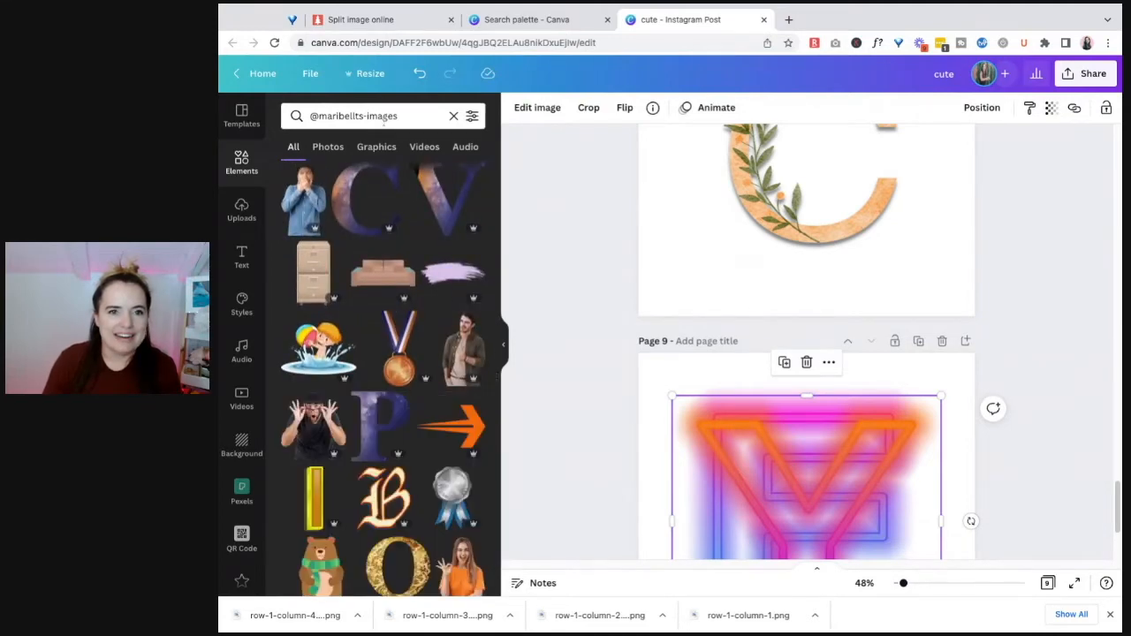
left_click(409, 118)
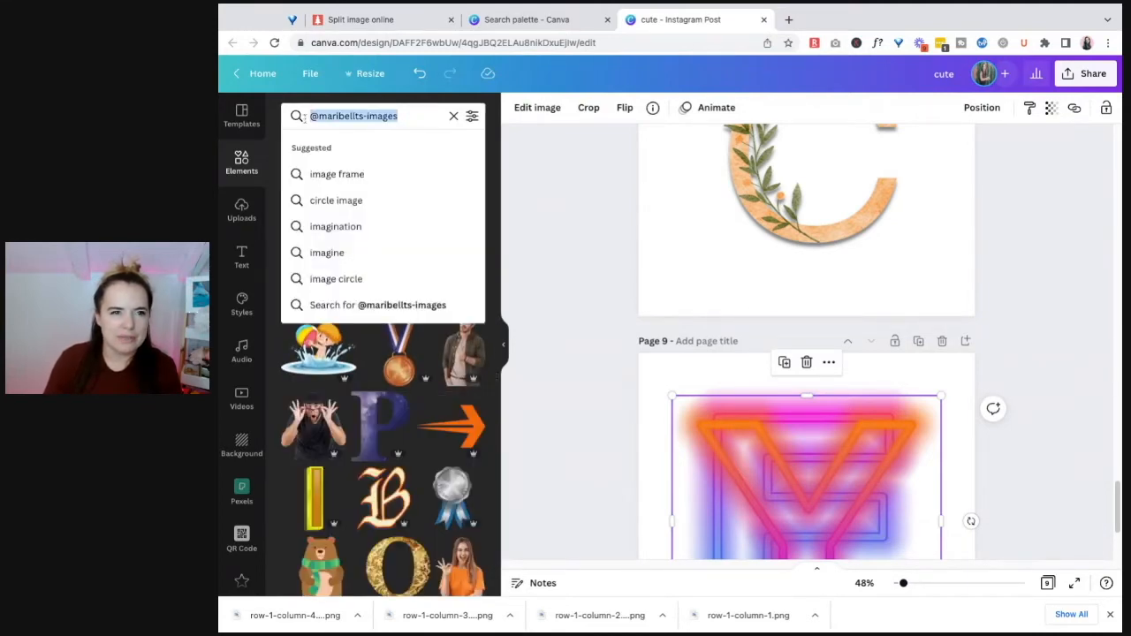
left_click(219, 237)
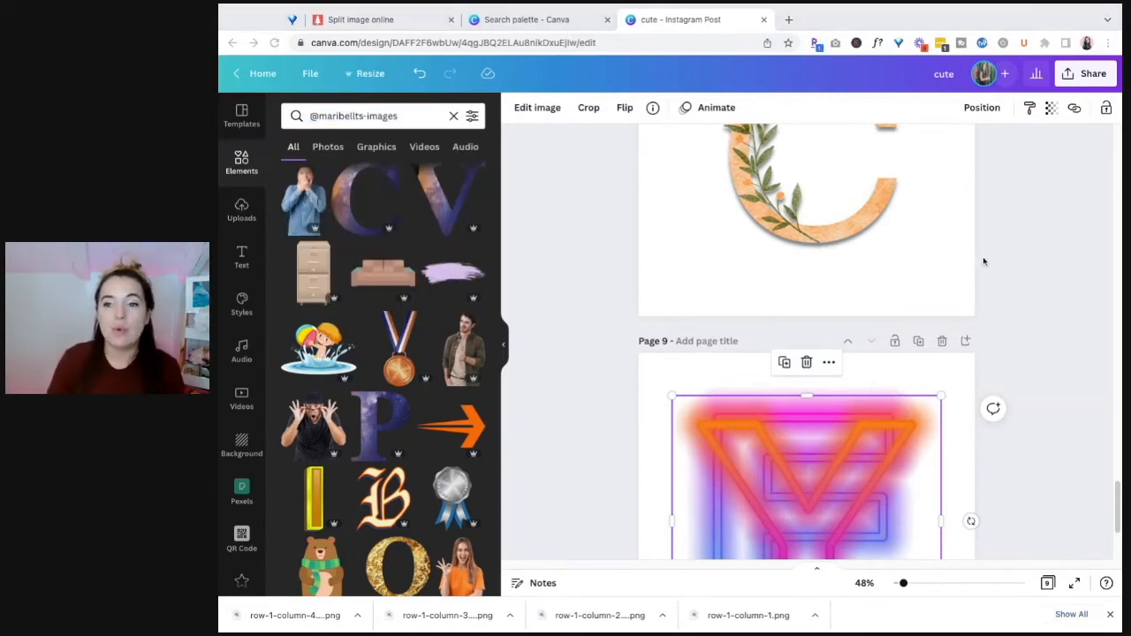
scroll(415, 286, "down", 5)
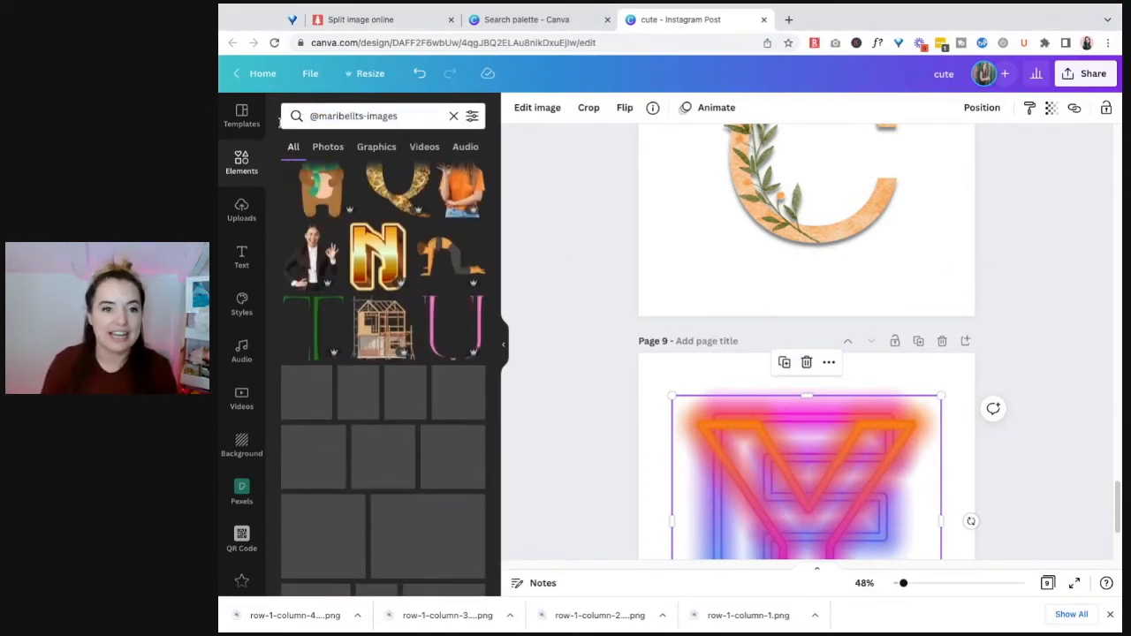
Return to the elements overview and show all keywords of the recently used neon C.
left_click(253, 169)
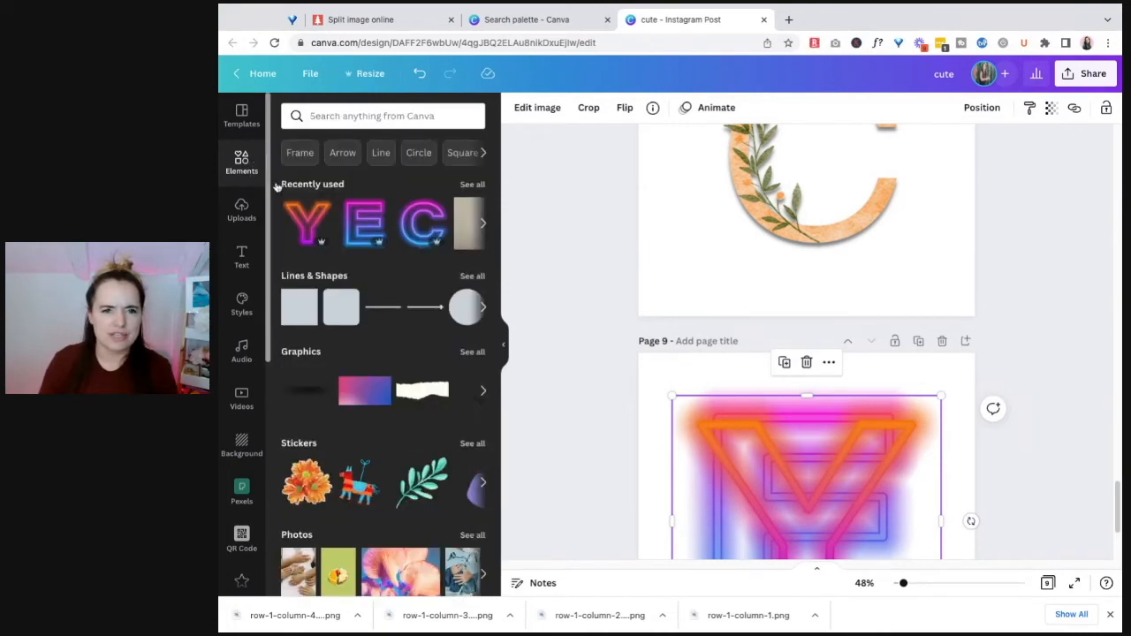
left_click(438, 209)
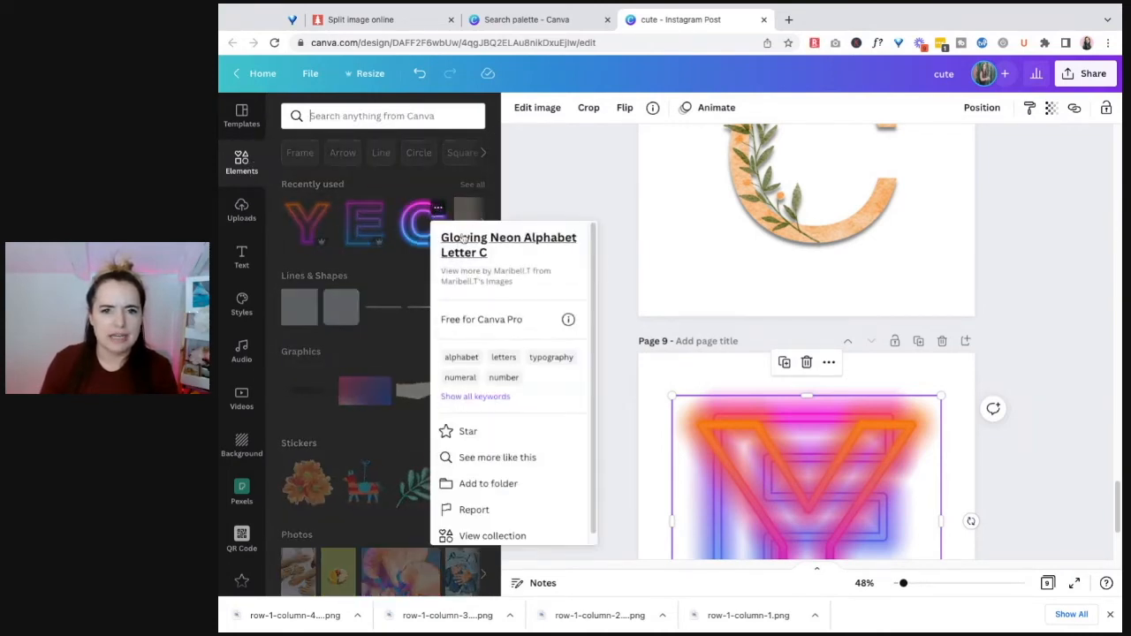
left_click(497, 397)
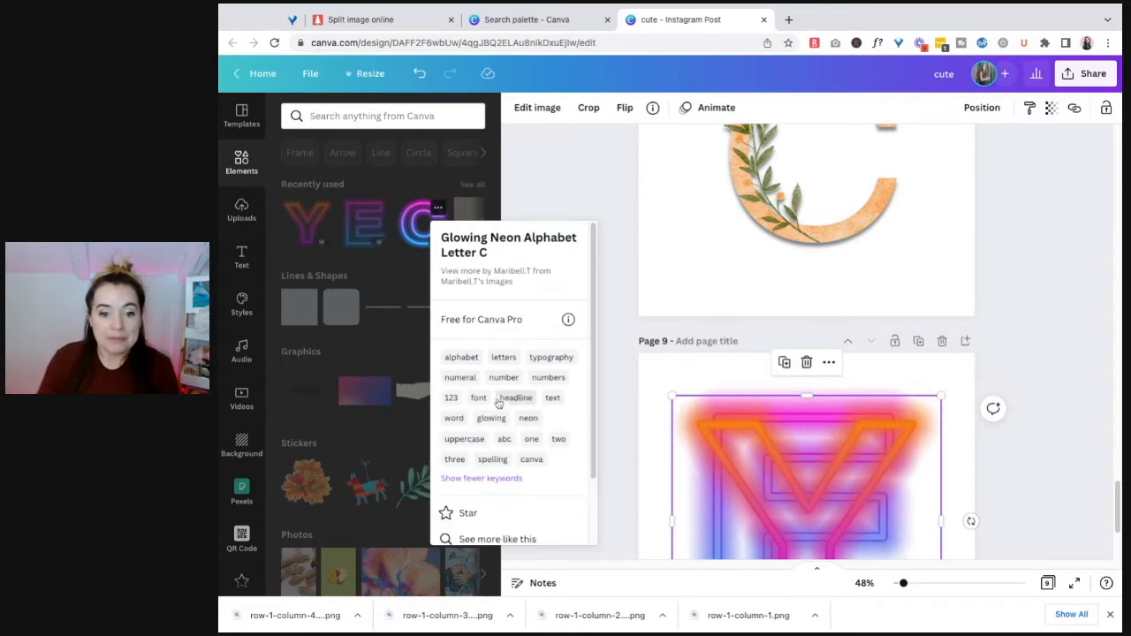
left_click(409, 278)
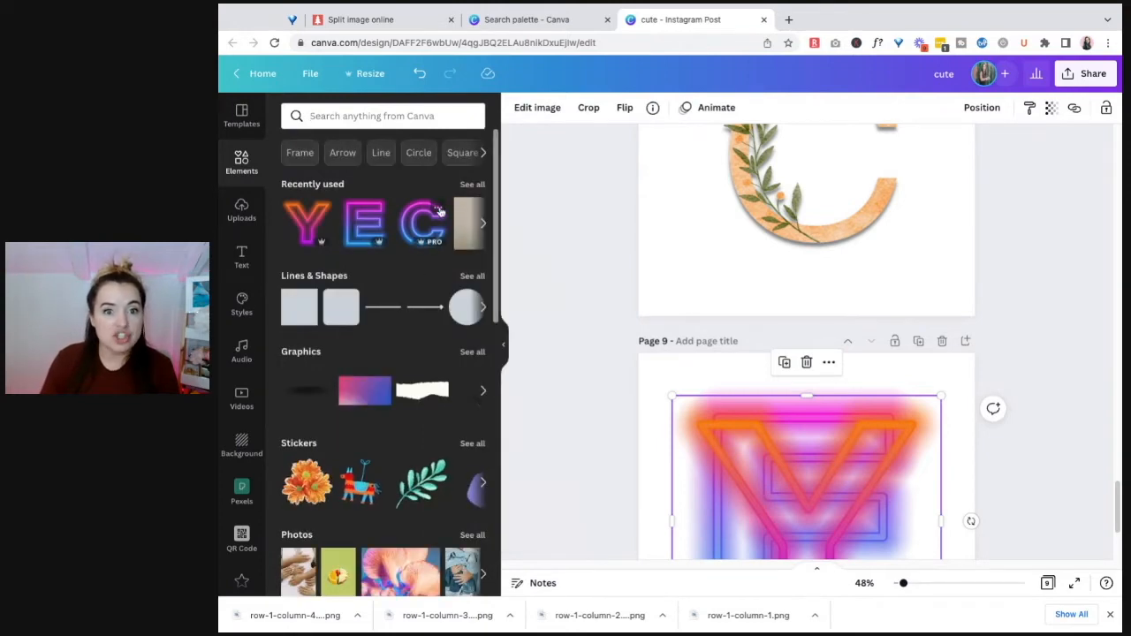
View the collection that the recently used neon C belongs to and look through its letters and numbers.
left_click(437, 208)
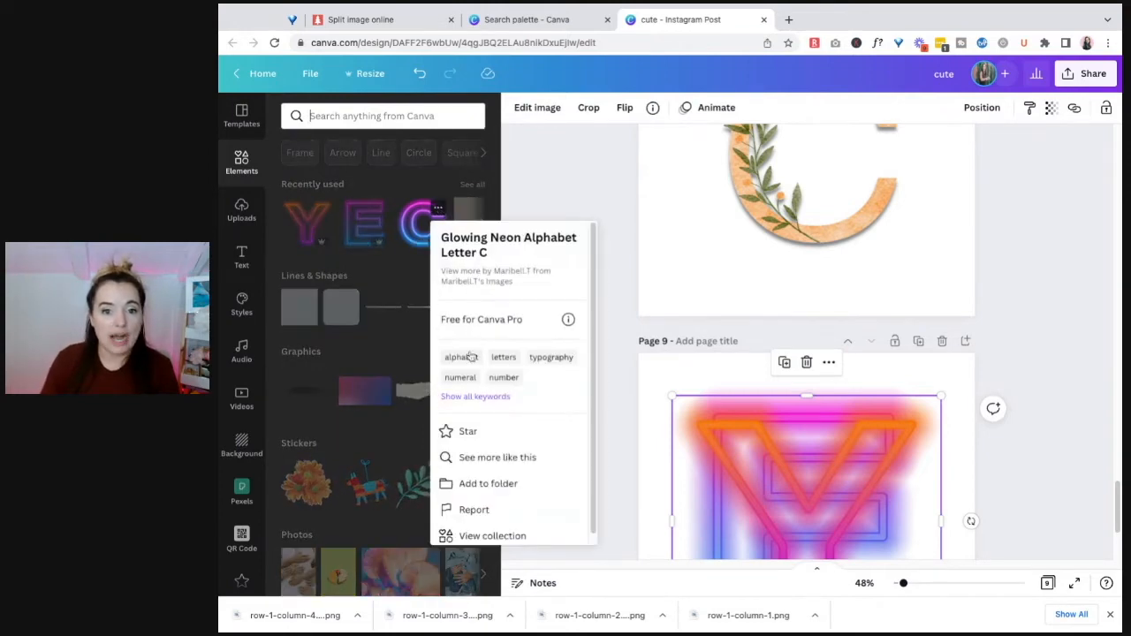
left_click(495, 539)
scroll(389, 305, "down", 5)
scroll(375, 365, "down", 3)
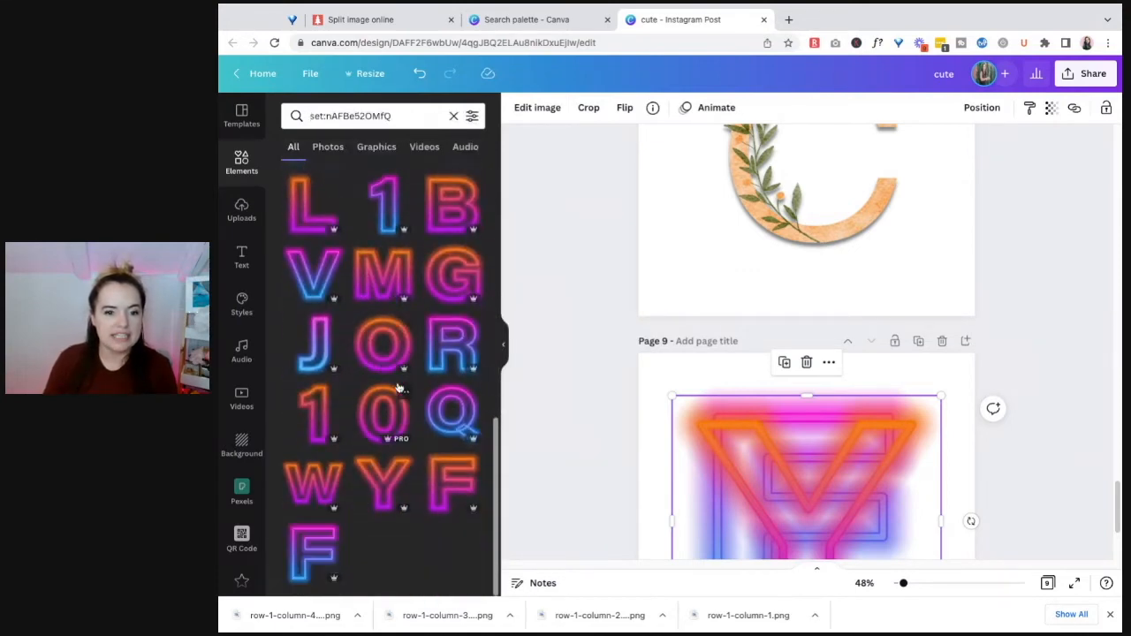
scroll(398, 389, "down", 3)
Search the elements for "neon letter h" and look through the results.
left_click(350, 116)
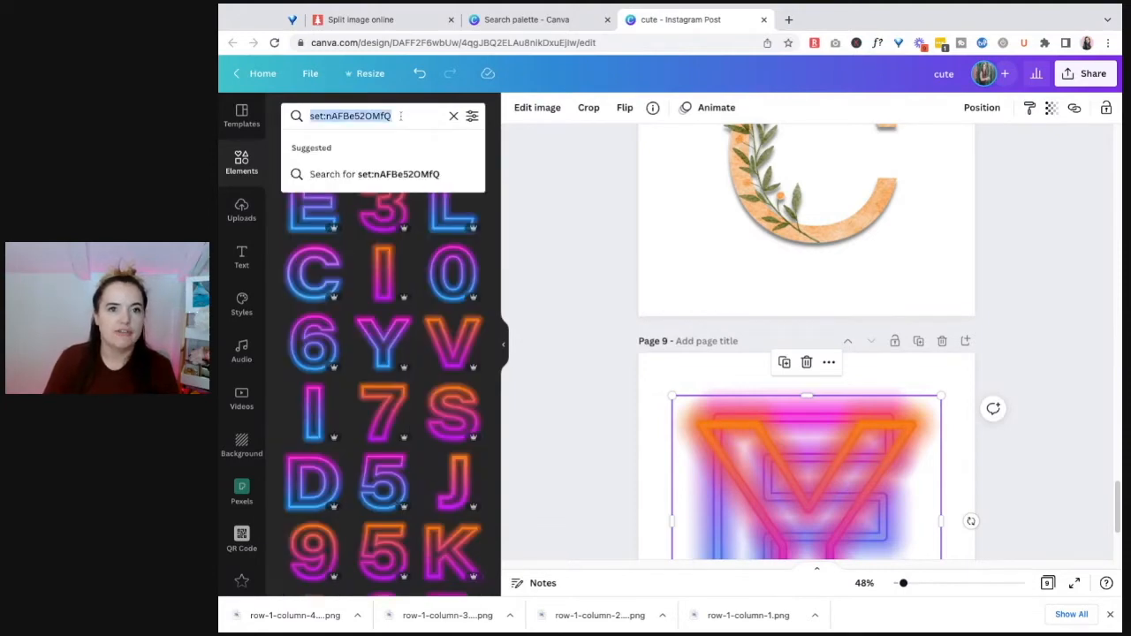
type("neon letter h")
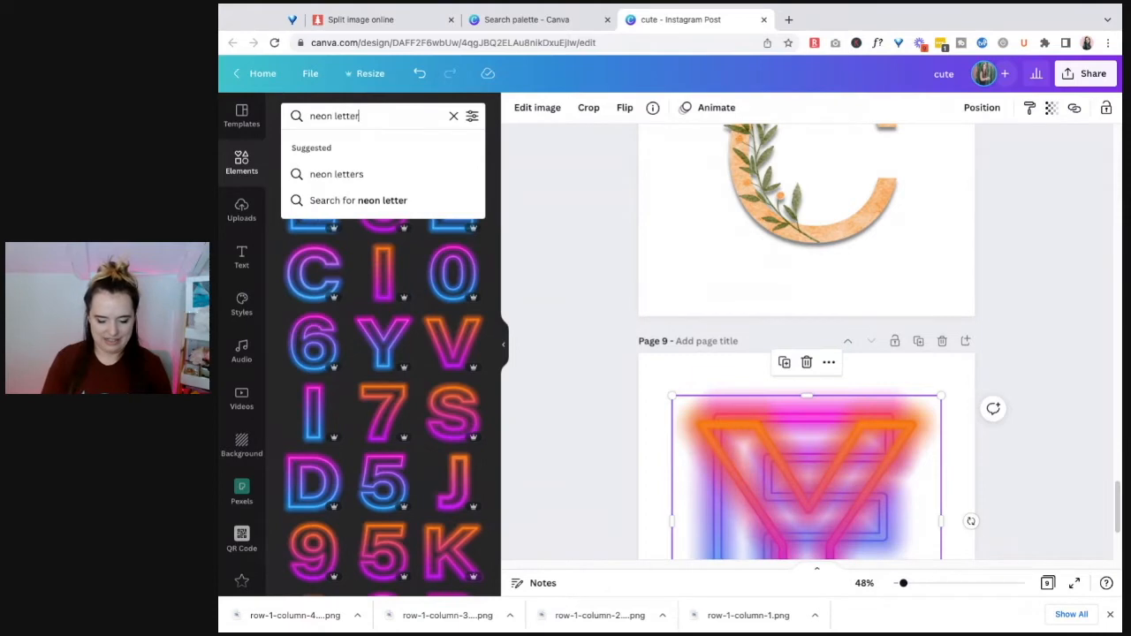
key("Return")
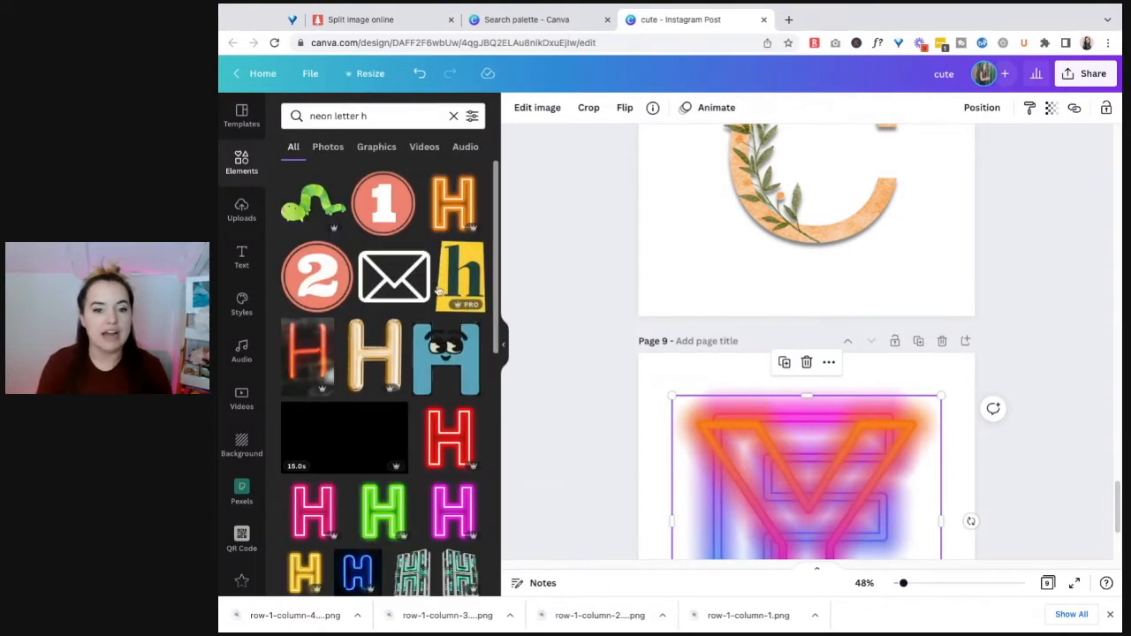
scroll(427, 412, "down", 3)
scroll(427, 412, "down", 4)
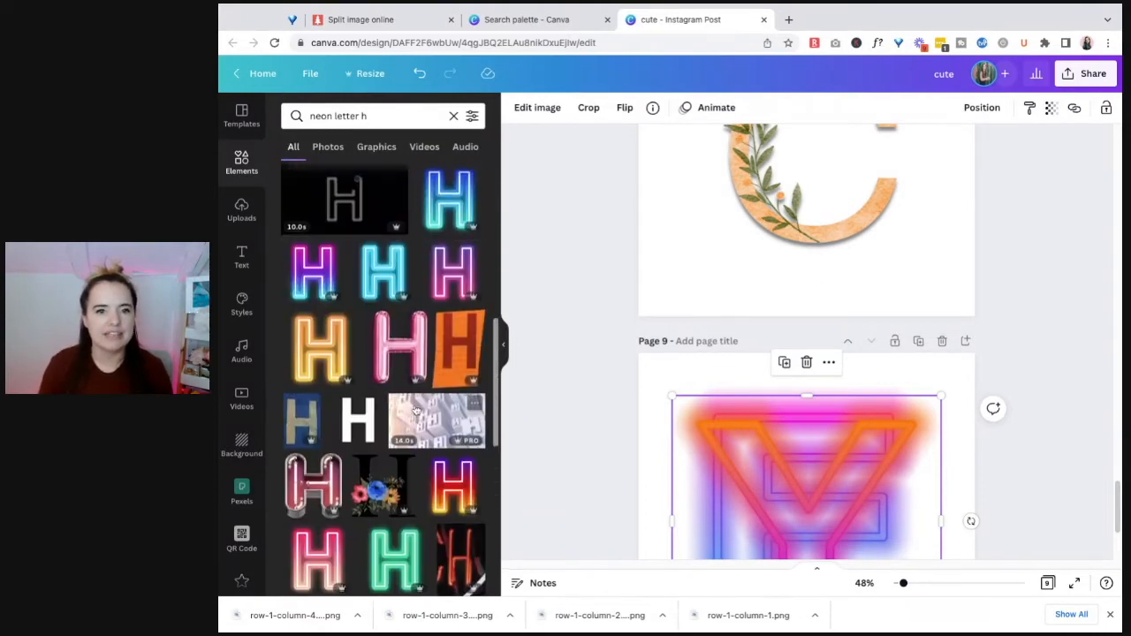
scroll(422, 408, "down", 5)
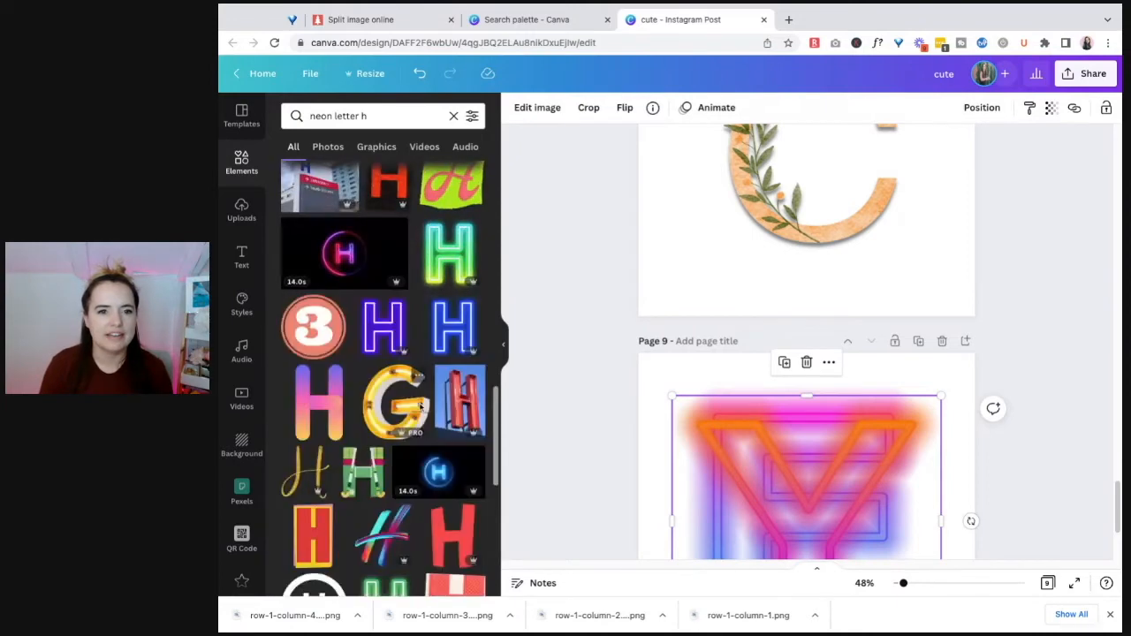
scroll(421, 408, "down", 6)
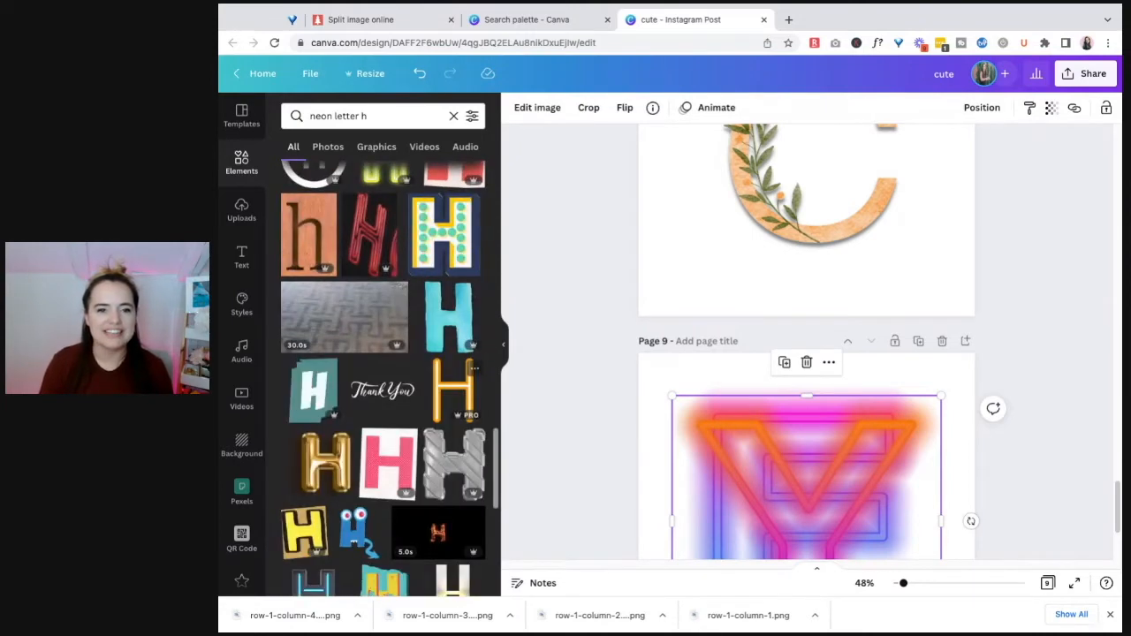
scroll(389, 379, "down", 4)
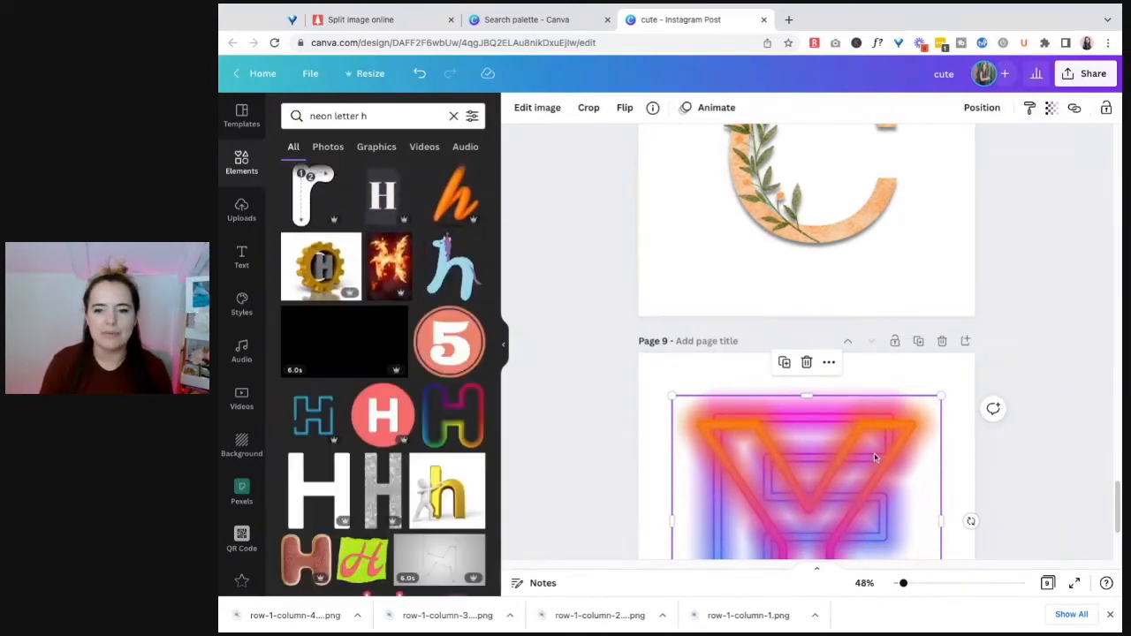
scroll(423, 463, "down", 4)
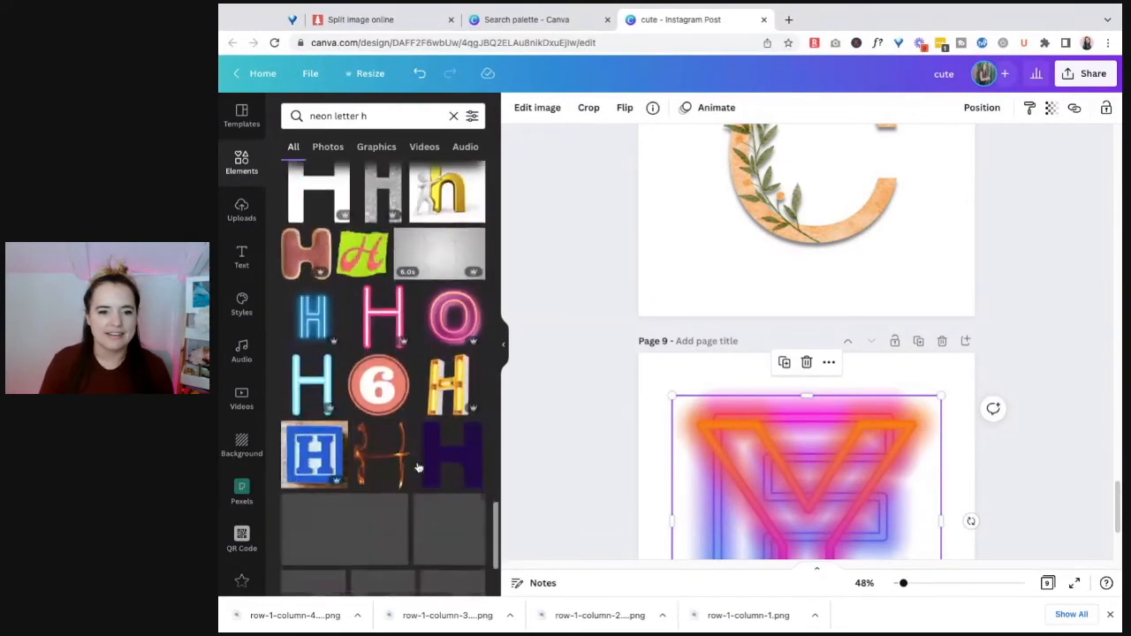
scroll(422, 462, "down", 2)
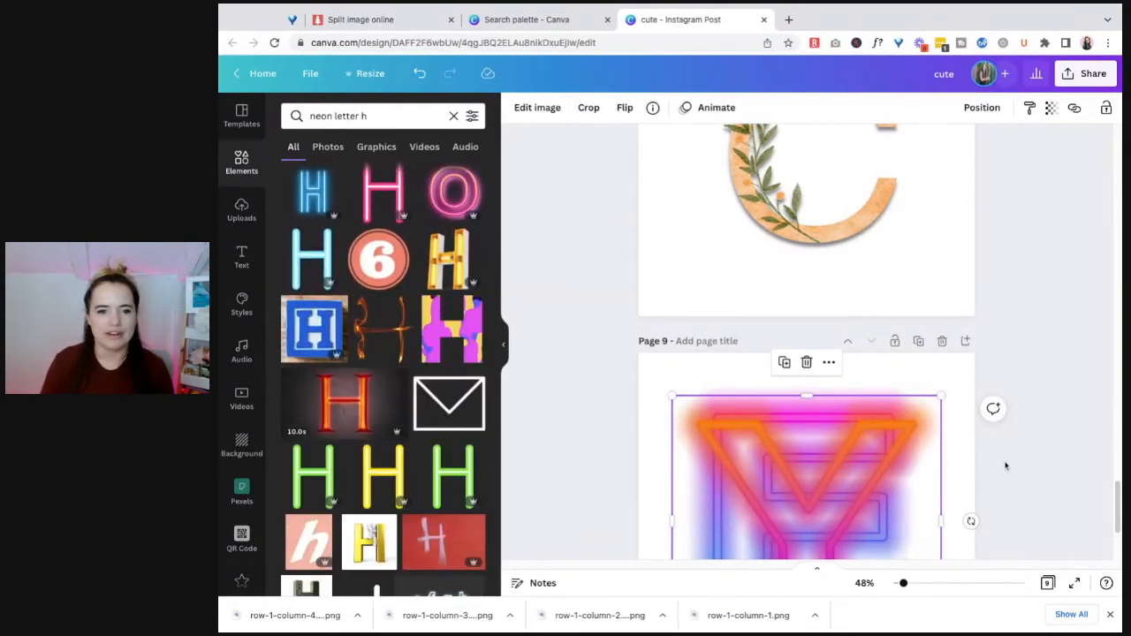
Delete the overlapping neon E and Y from page 9 and add the double-line blue neon H.
left_click(723, 474)
key("Delete")
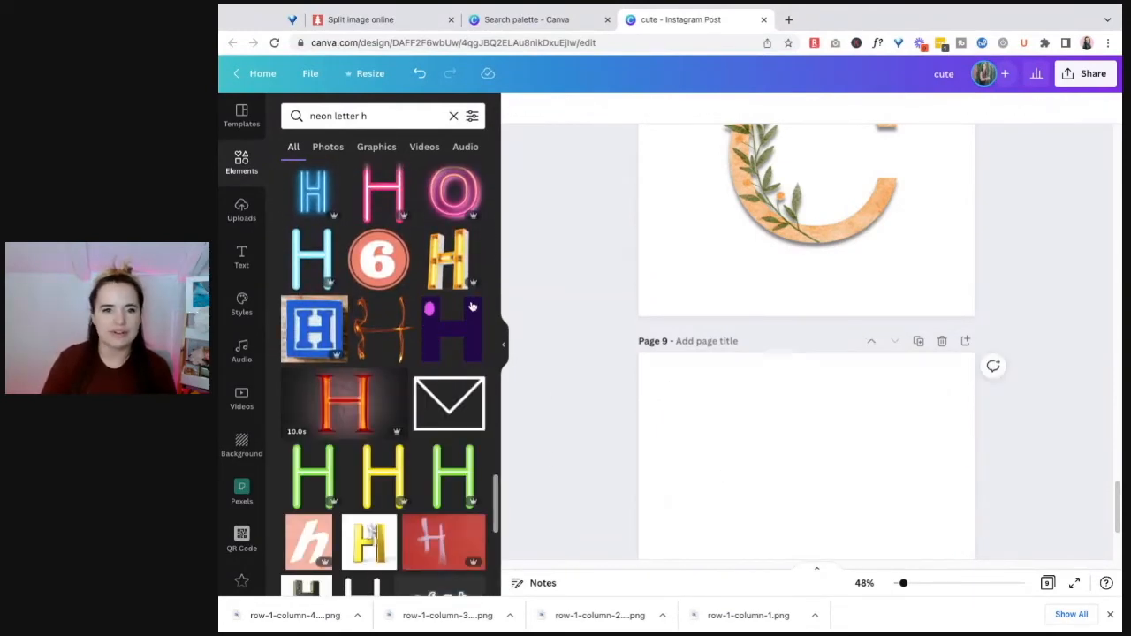
left_click(303, 194)
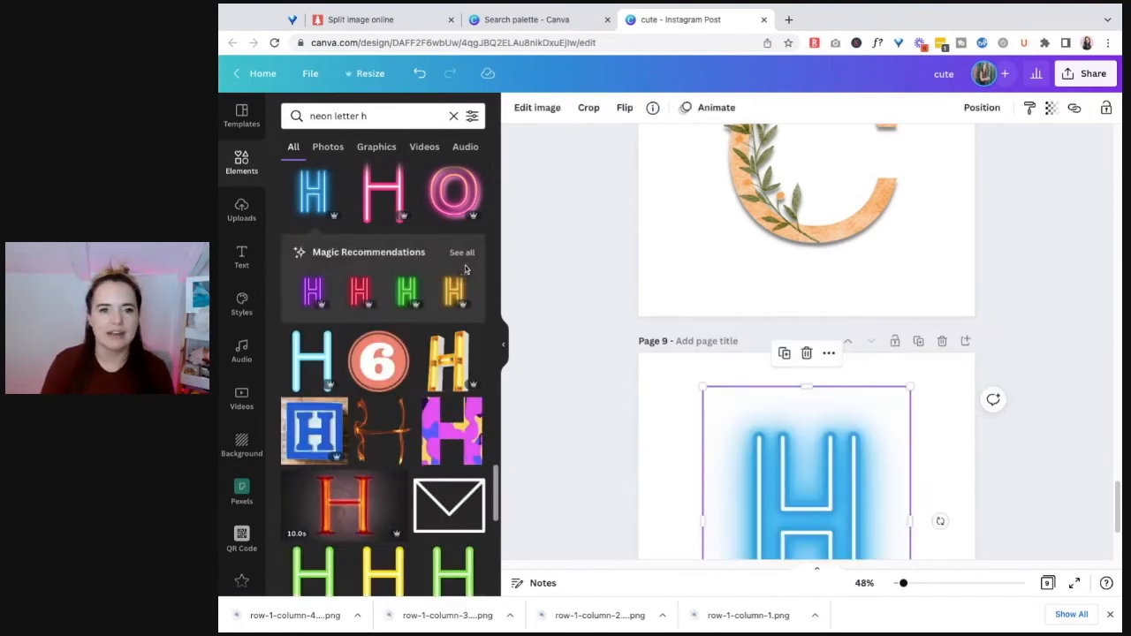
Show all magic recommendations for the blue neon H and look through the matching letters.
left_click(465, 252)
scroll(462, 261, "down", 10)
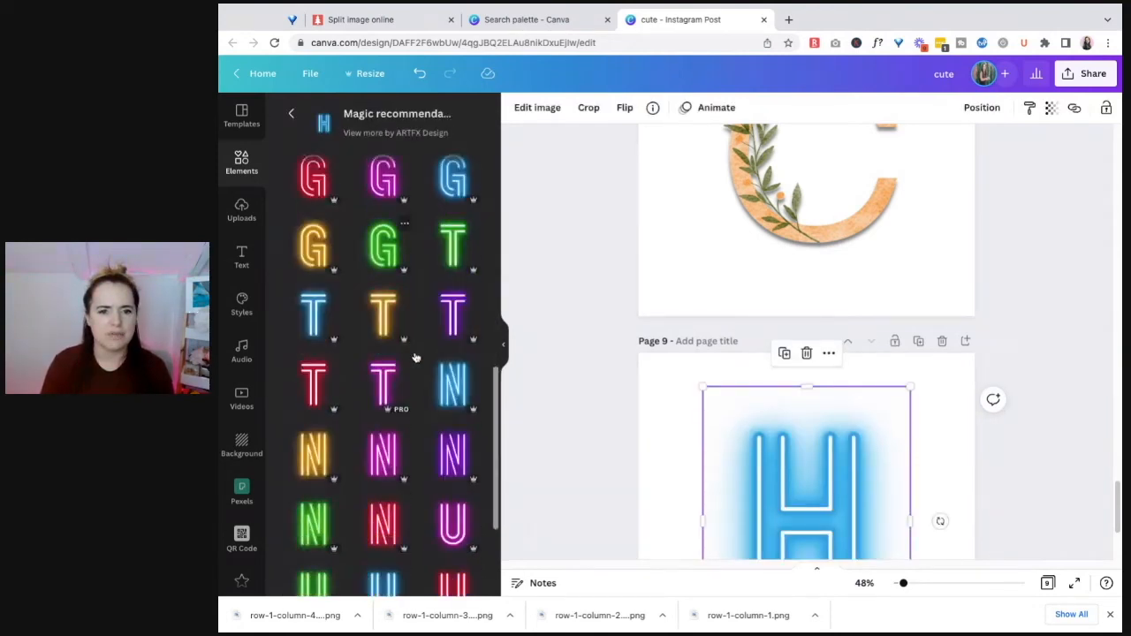
scroll(416, 363, "up", 5)
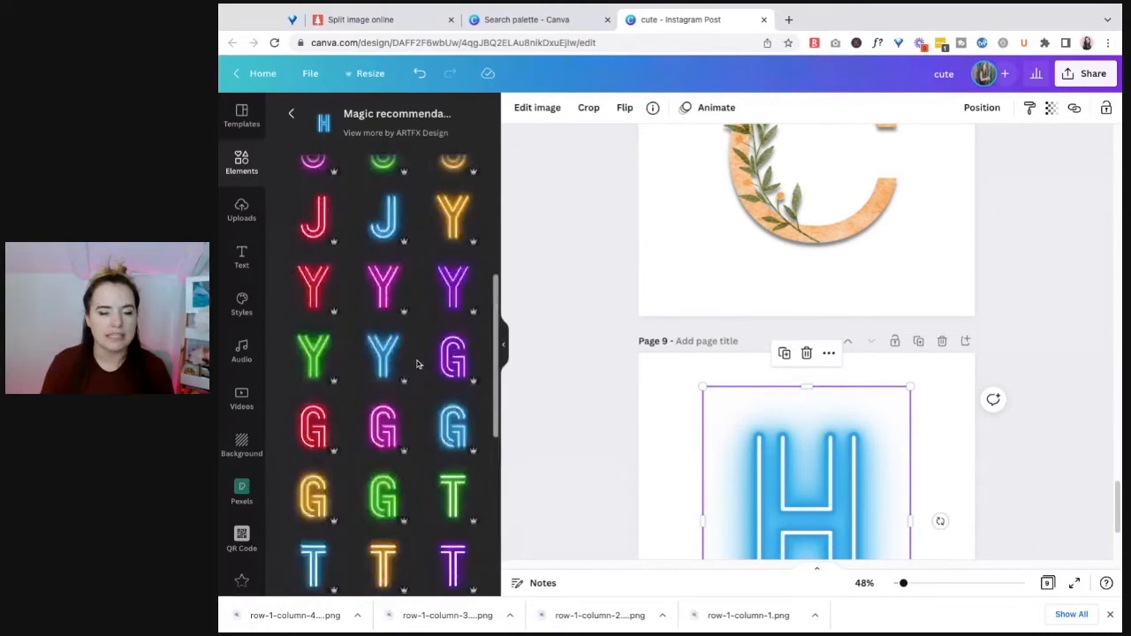
scroll(417, 363, "up", 3)
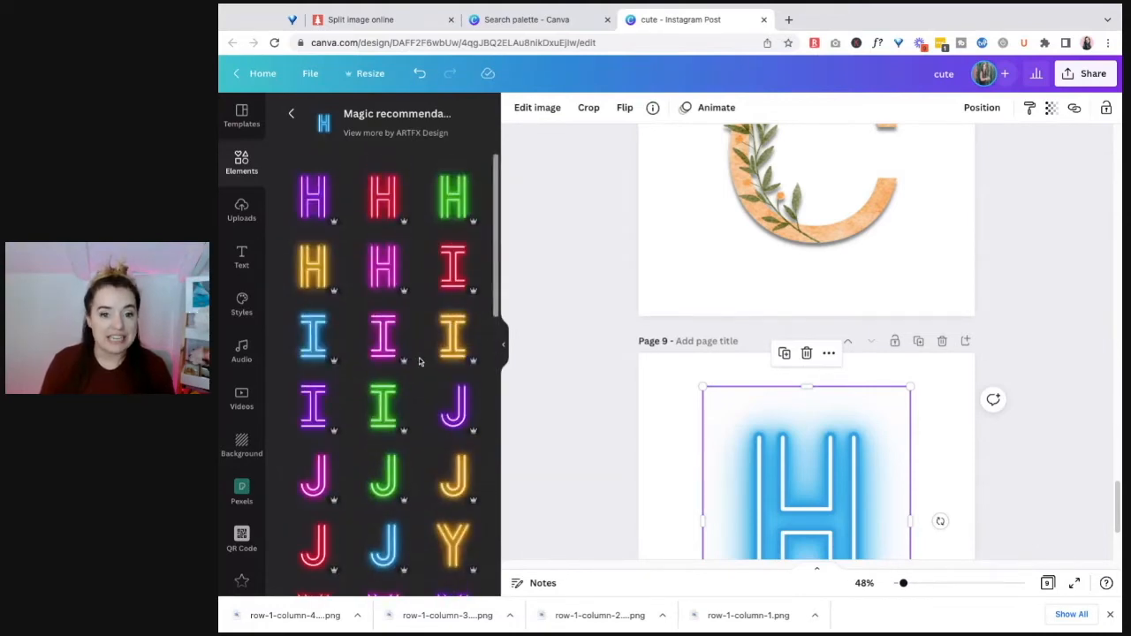
Add the yellow neon I to page 9 and arrange it to the right of the blue H to spell "HI".
left_click(458, 342)
left_click_drag(825, 495, 735, 488)
mouse_move(919, 490)
left_mouse_down()
mouse_move(838, 494)
mouse_move(919, 491)
left_mouse_up()
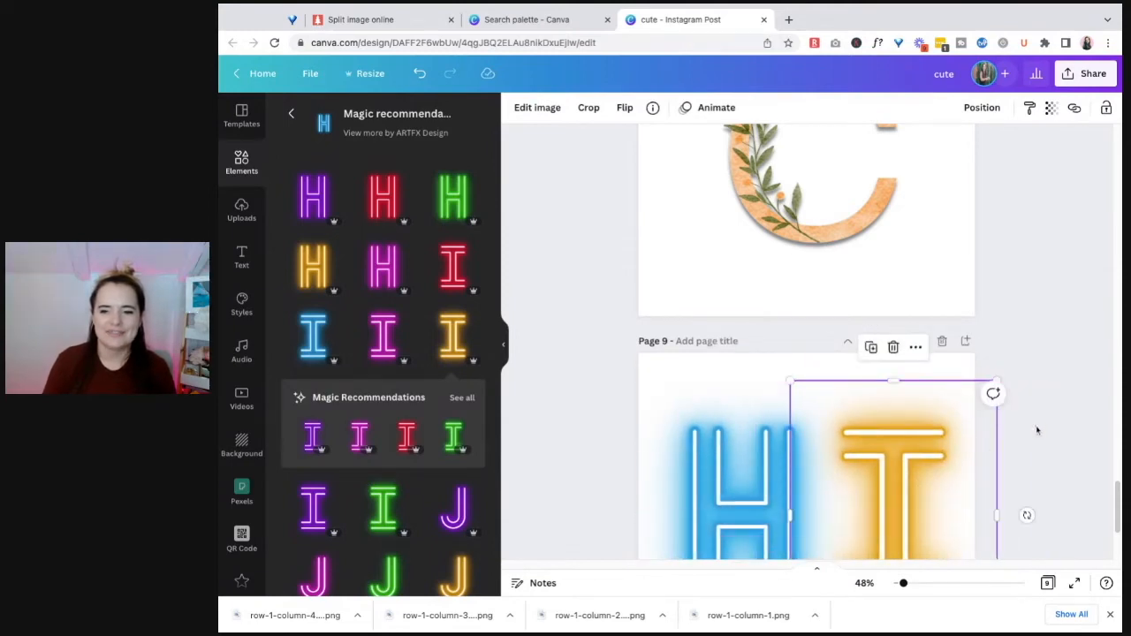
Select the blue H and yellow I together on page 9 and center the word "HI" on the page.
left_click(1038, 430)
scroll(1016, 431, "down", 2)
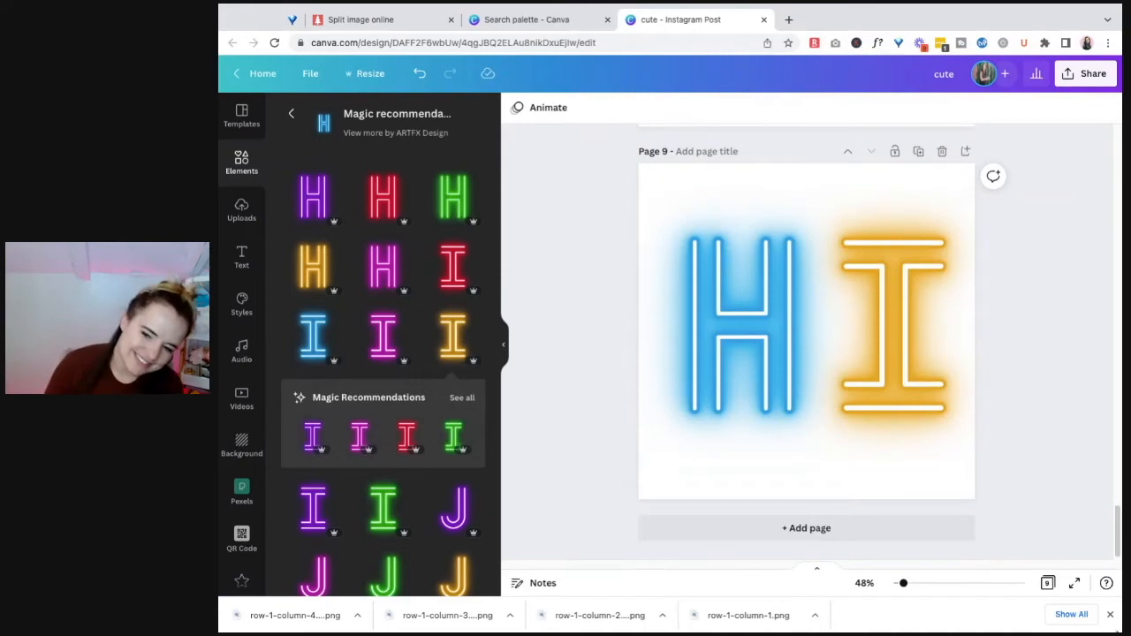
scroll(971, 328, "up", 1)
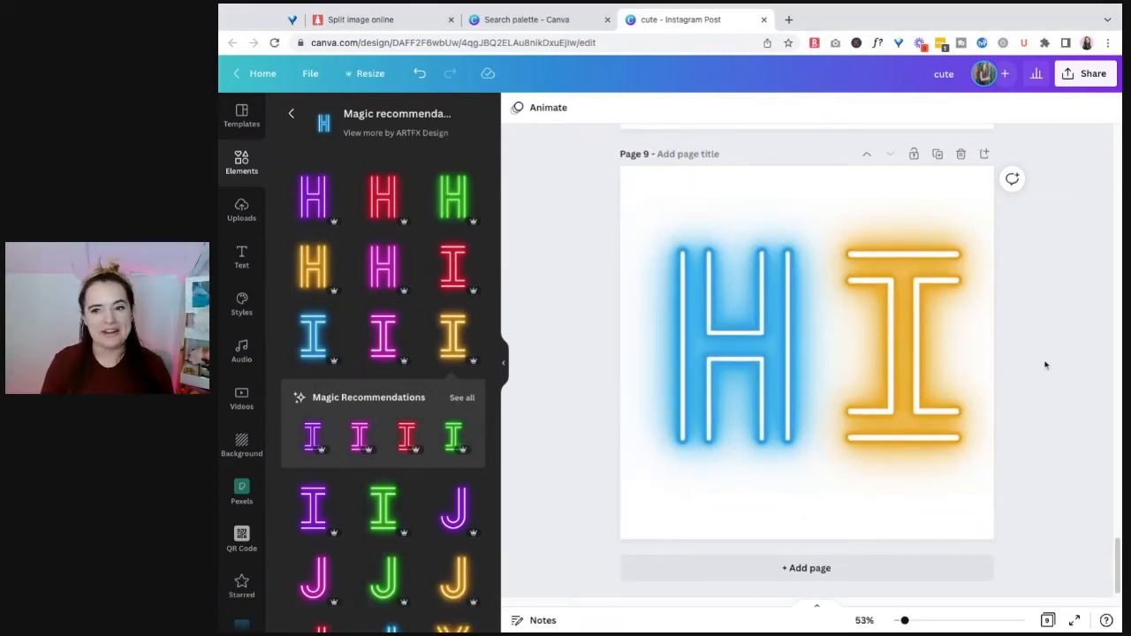
key("super+a")
left_click_drag(868, 358, 843, 354)
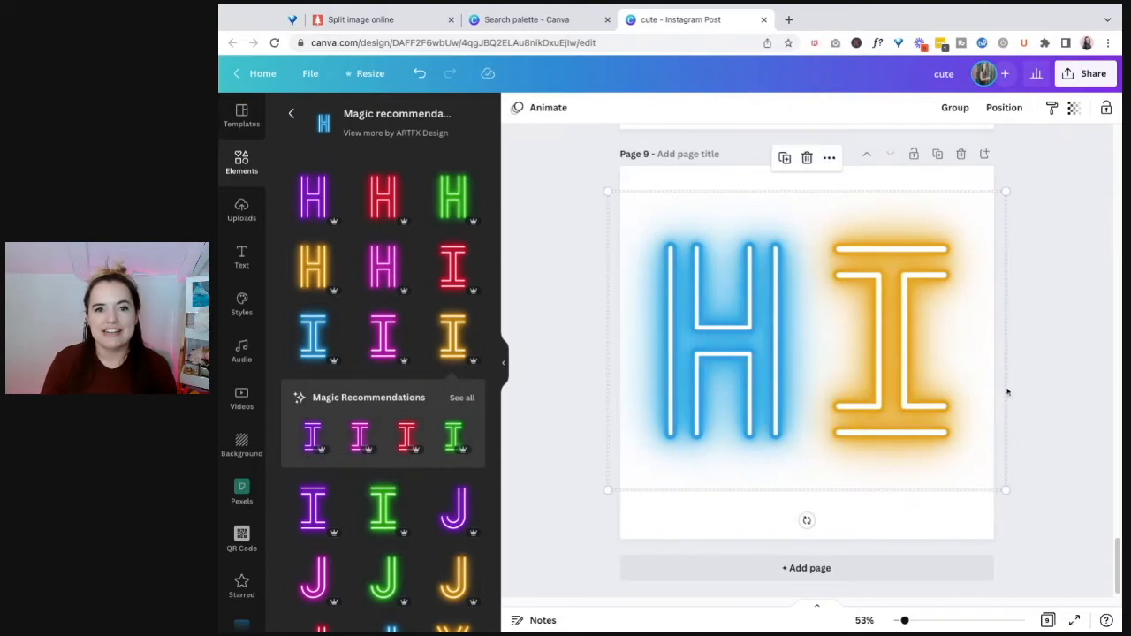
left_click(561, 281)
Return to the "neon letter h" search results and look through more of the neon letters.
left_click(291, 113)
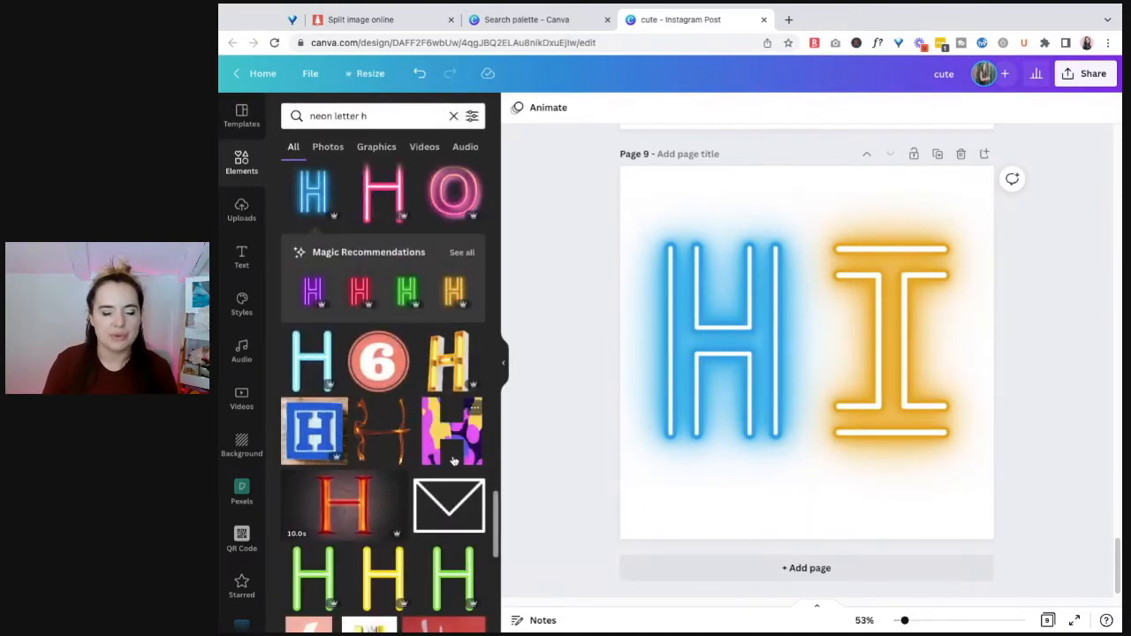
scroll(448, 441, "down", 1)
scroll(448, 441, "down", 3)
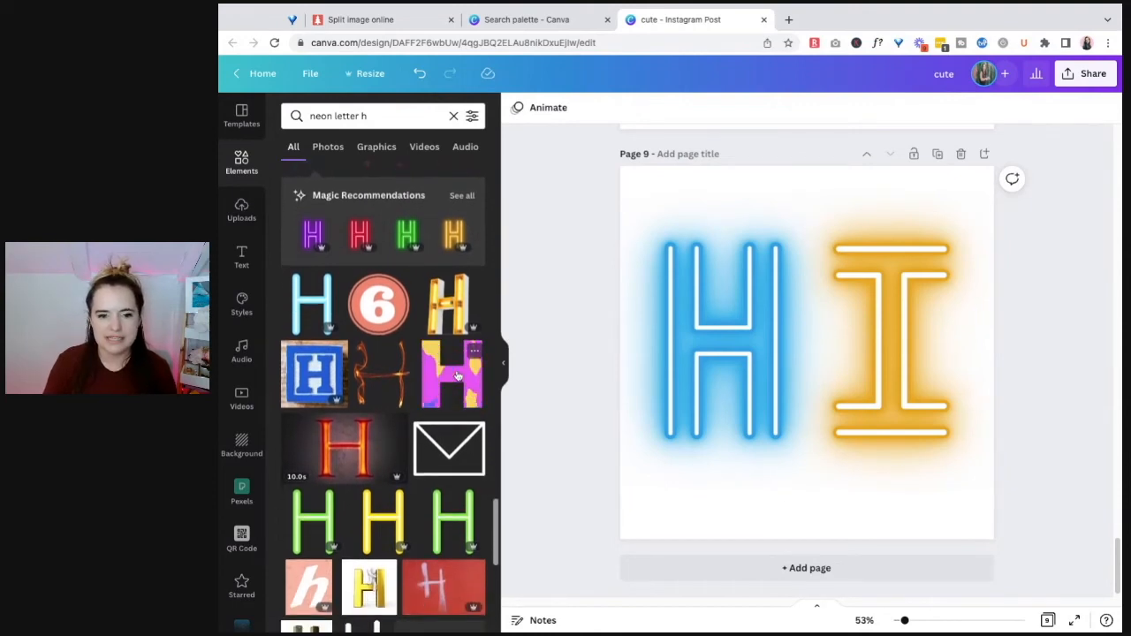
scroll(451, 380, "down", 10)
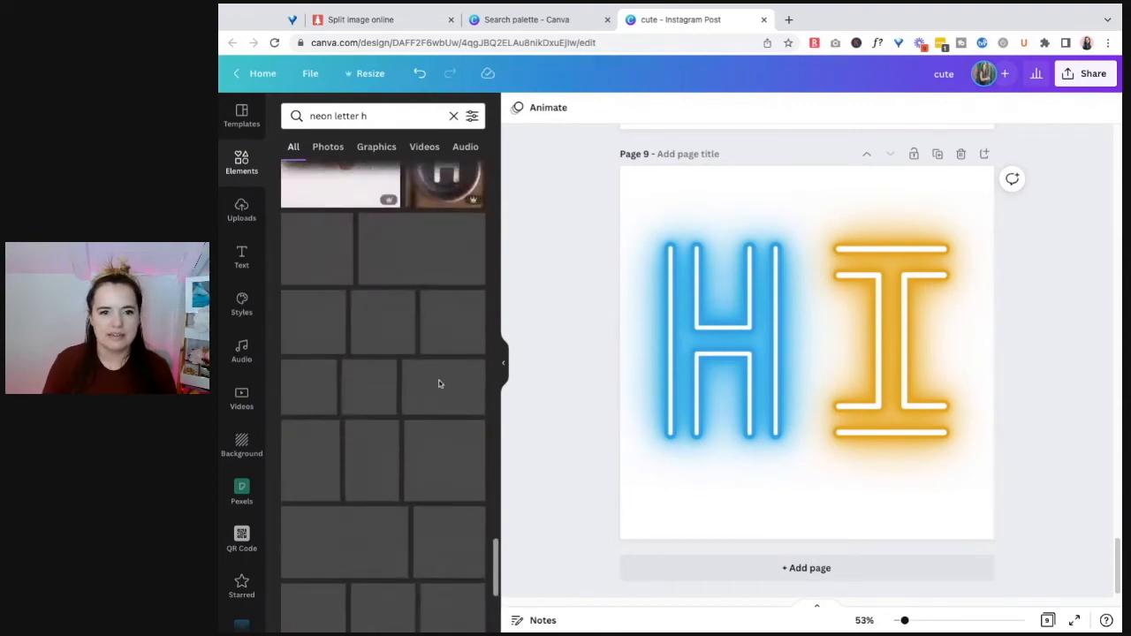
left_click(371, 116)
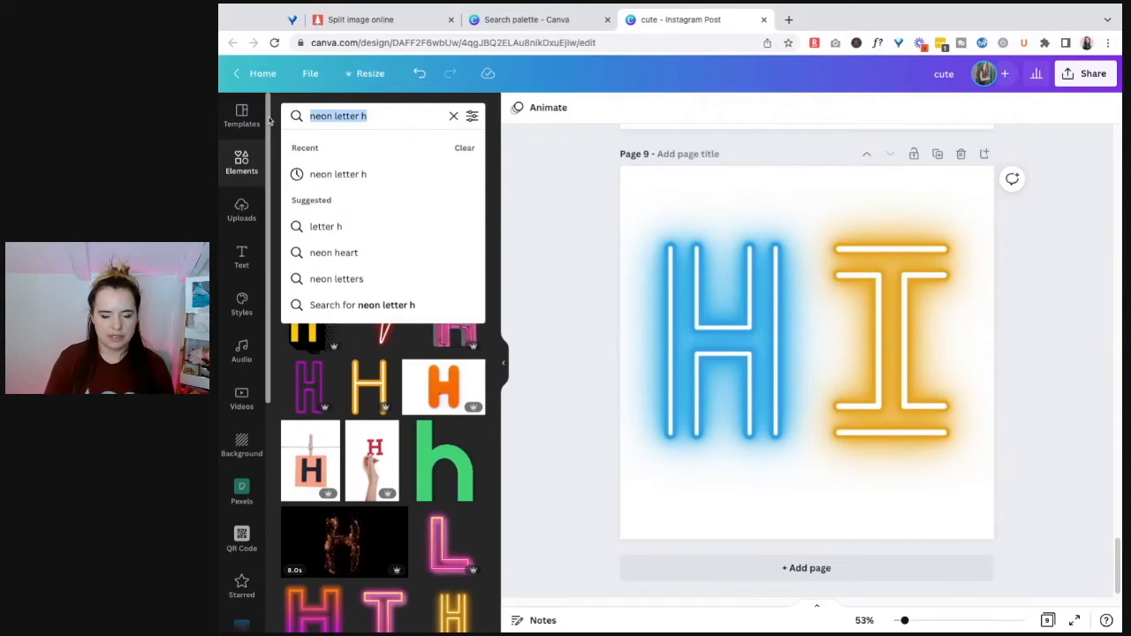
scroll(347, 484, "down", 3)
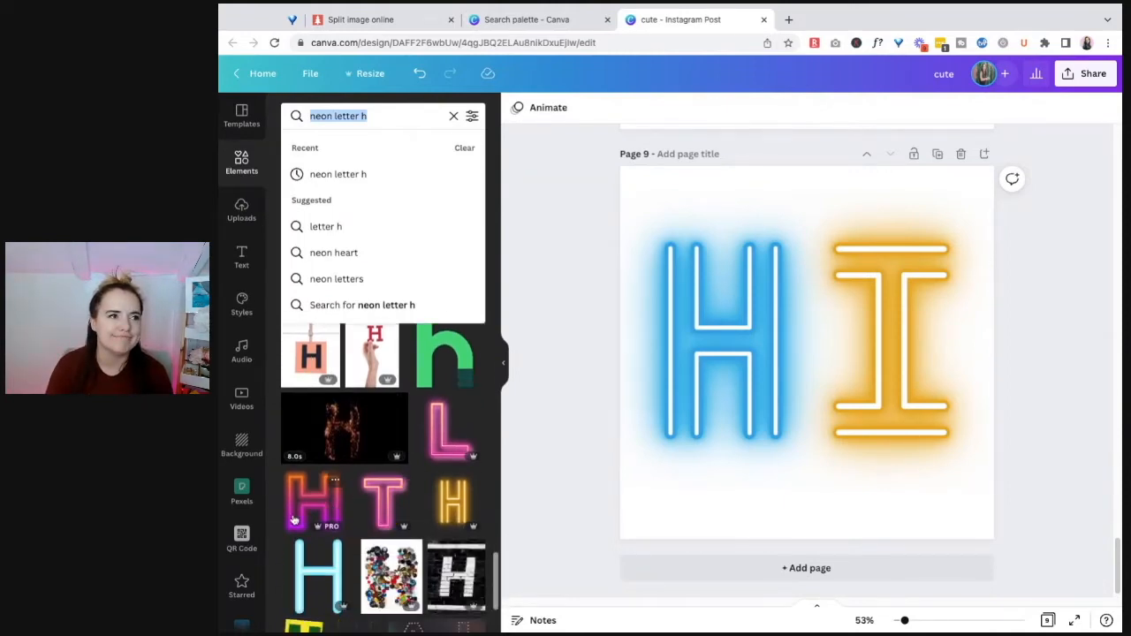
scroll(421, 446, "down", 3)
scroll(420, 447, "down", 2)
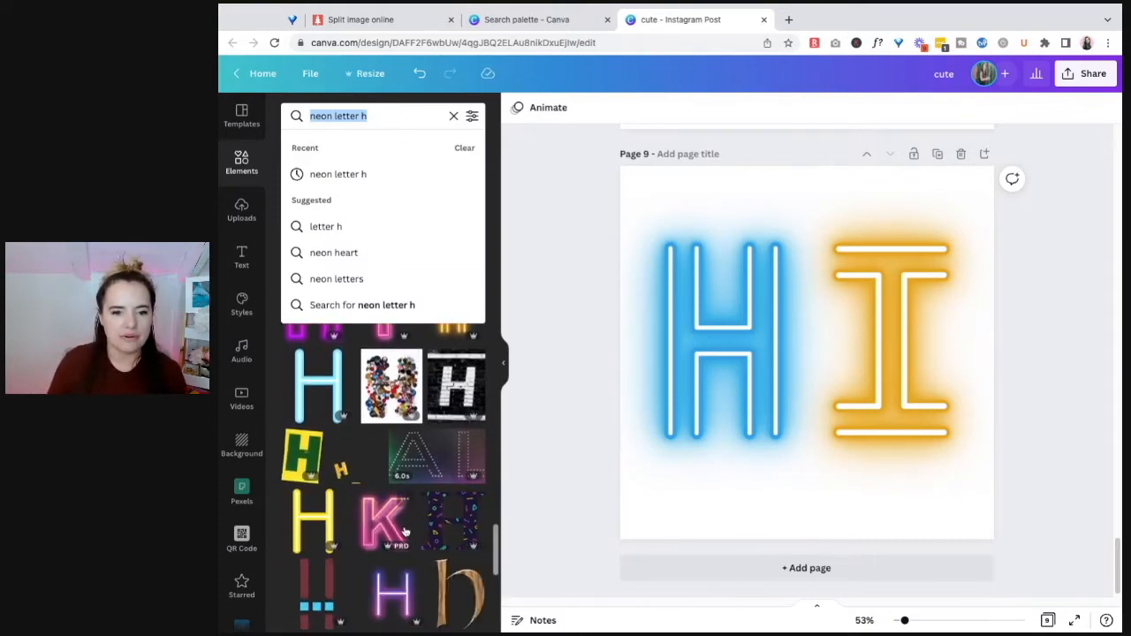
Add page 10 and place the pink outlined neon K from the results on it.
left_click(916, 570)
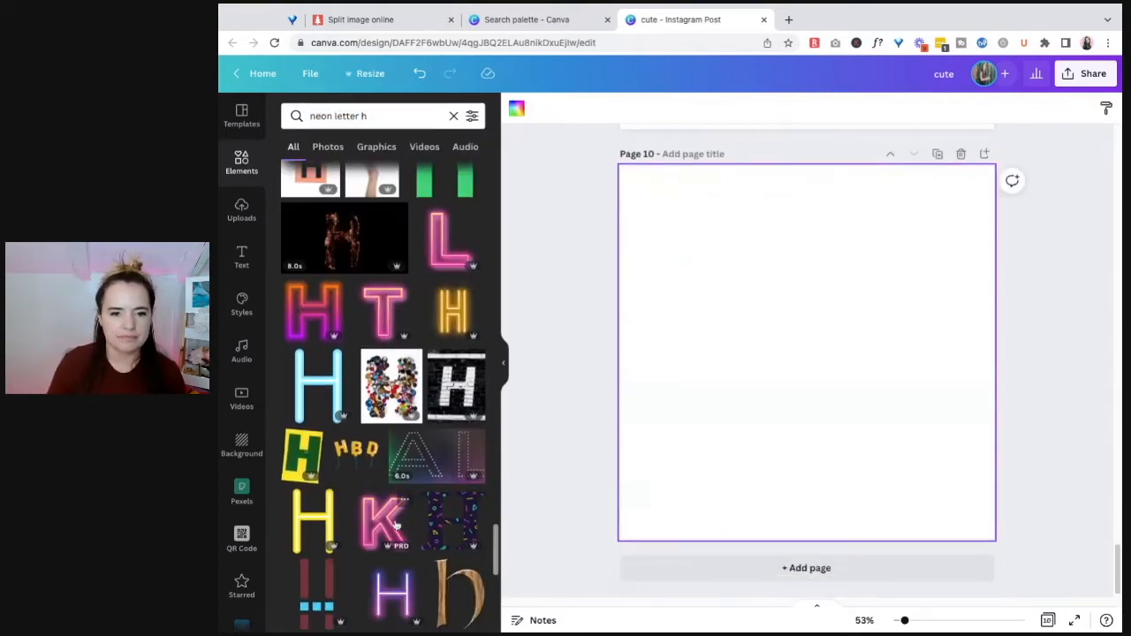
left_click(389, 521)
scroll(425, 580, "down", 3)
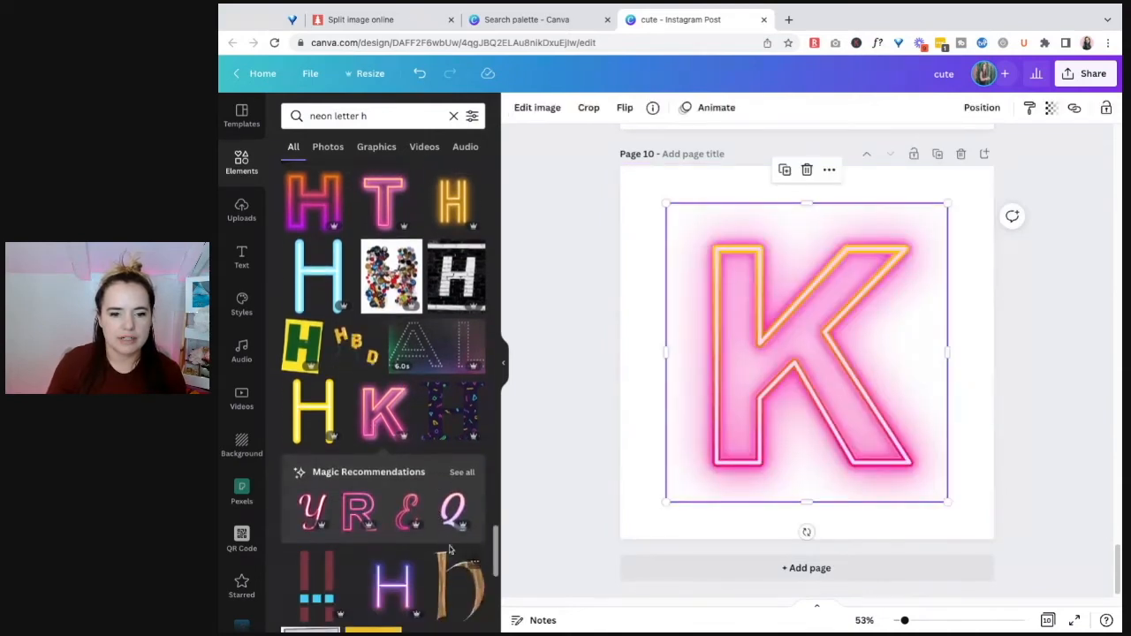
Show all magic recommendations for the pink K, open more elements by Graphics_wizard and look through that collection.
left_click(462, 469)
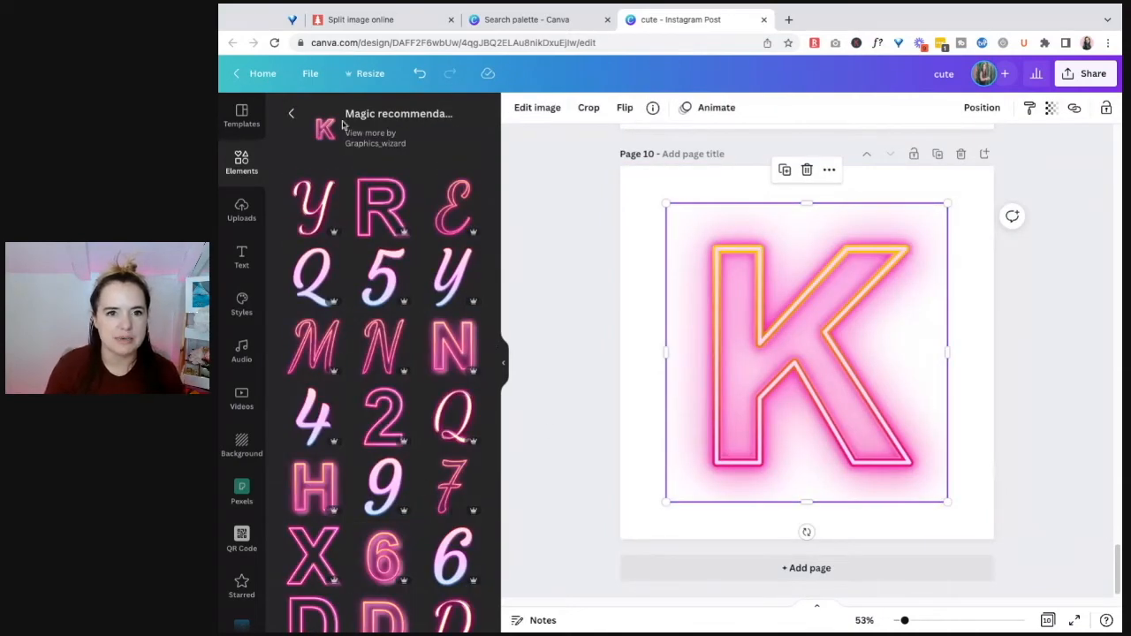
left_click(359, 149)
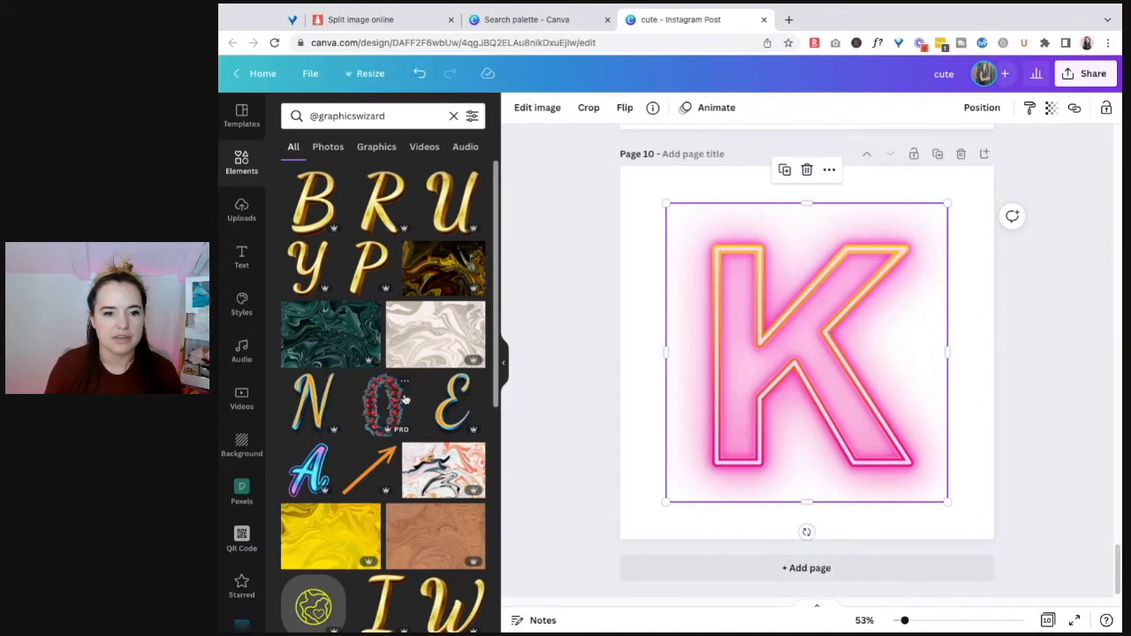
scroll(391, 457, "down", 3)
scroll(391, 457, "down", 1)
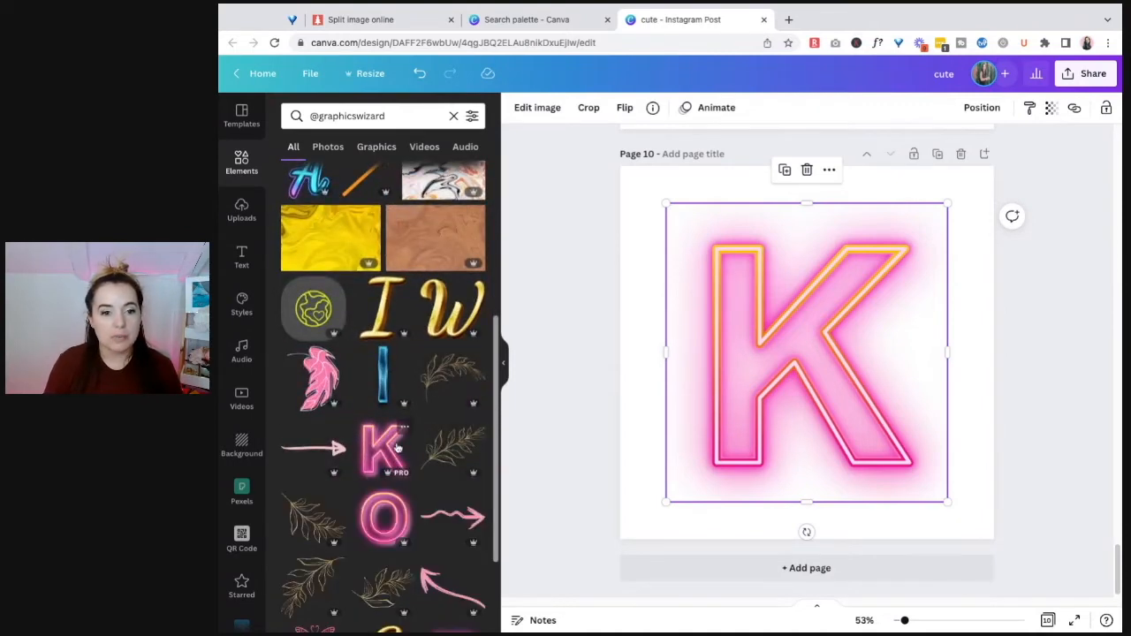
scroll(391, 397, "up", 4)
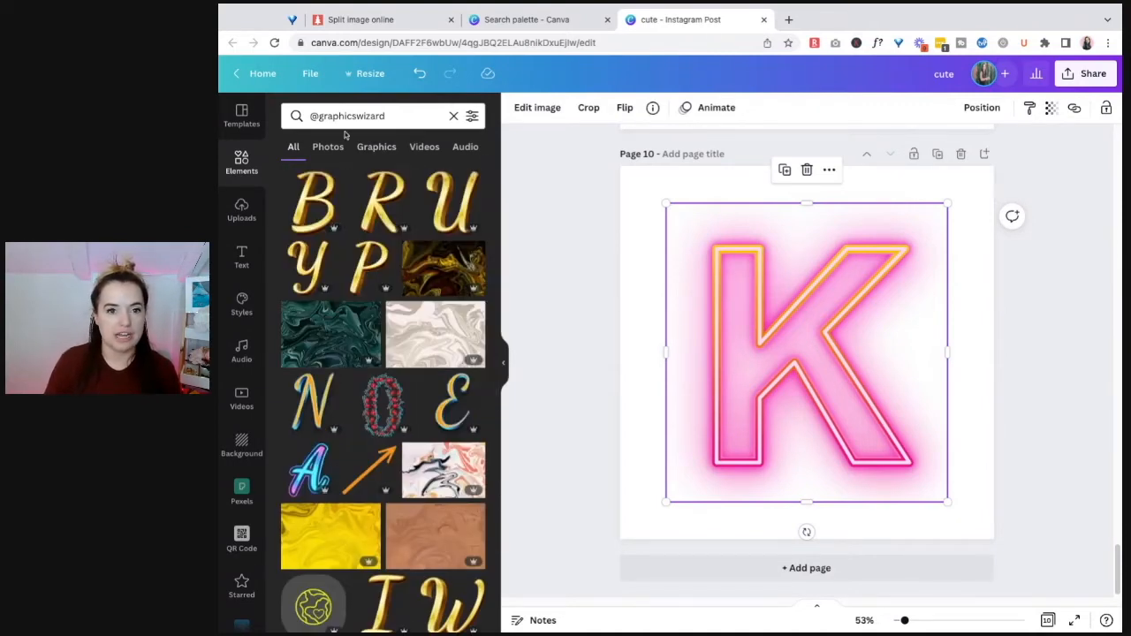
scroll(415, 419, "down", 2)
scroll(415, 416, "down", 4)
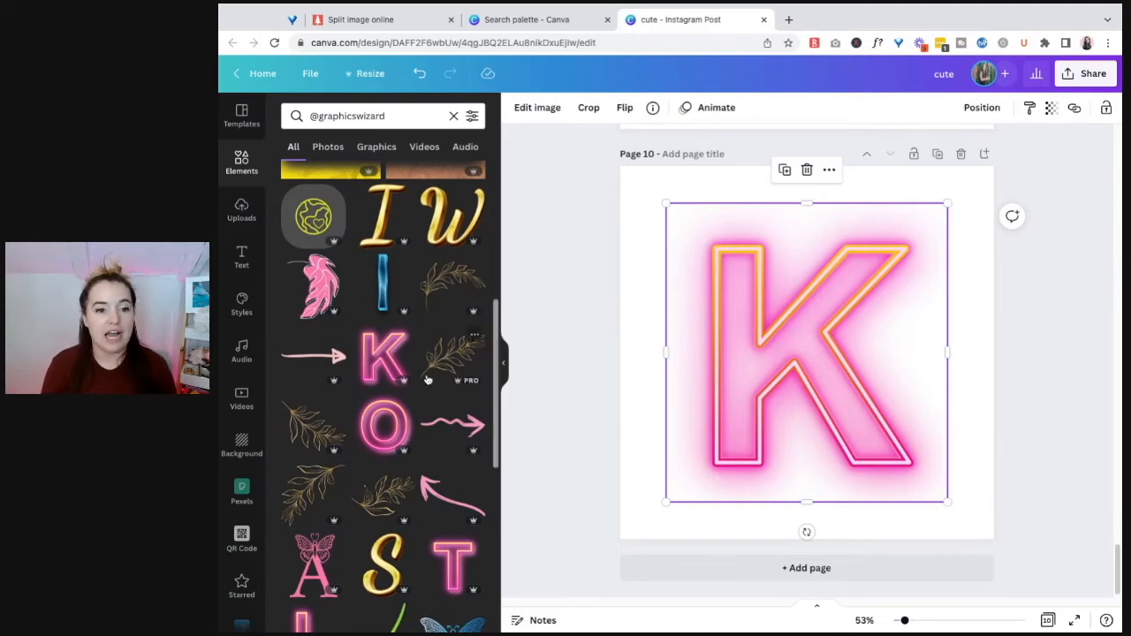
left_click(217, 394)
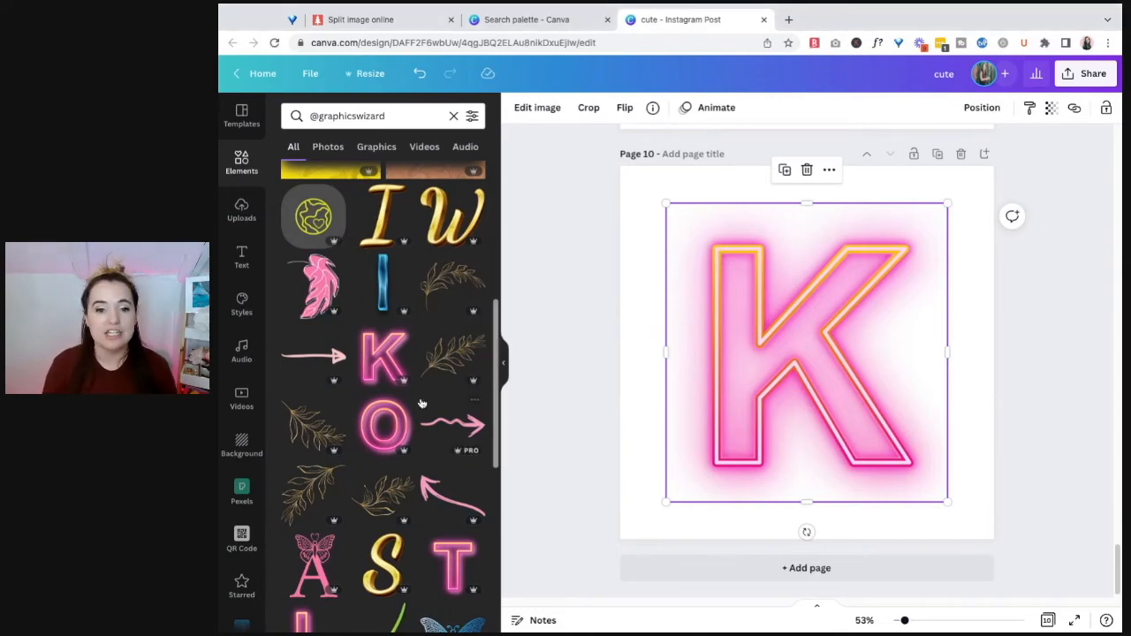
scroll(412, 404, "down", 5)
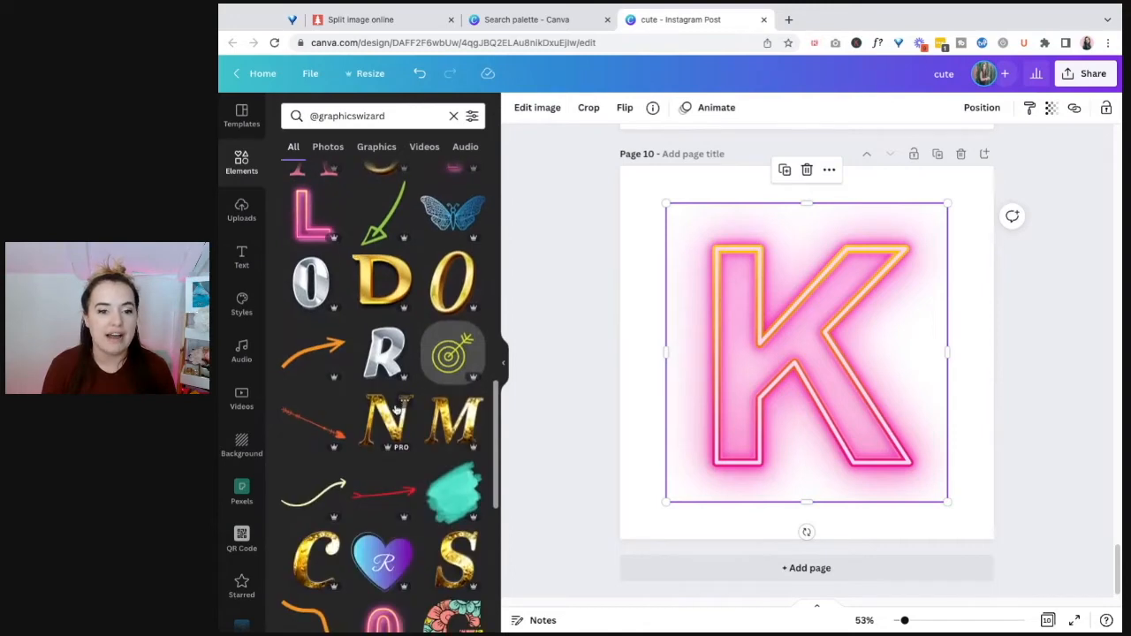
scroll(396, 404, "down", 3)
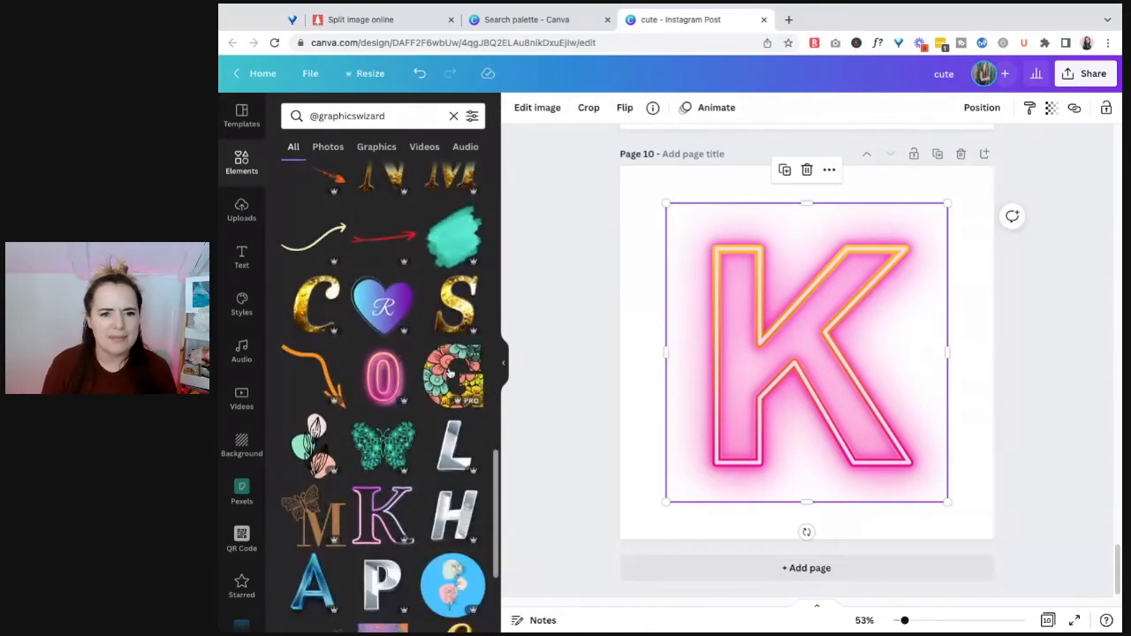
Add page 11 with the colorful floral G and look through all of the letter's magic recommendations.
left_click(918, 574)
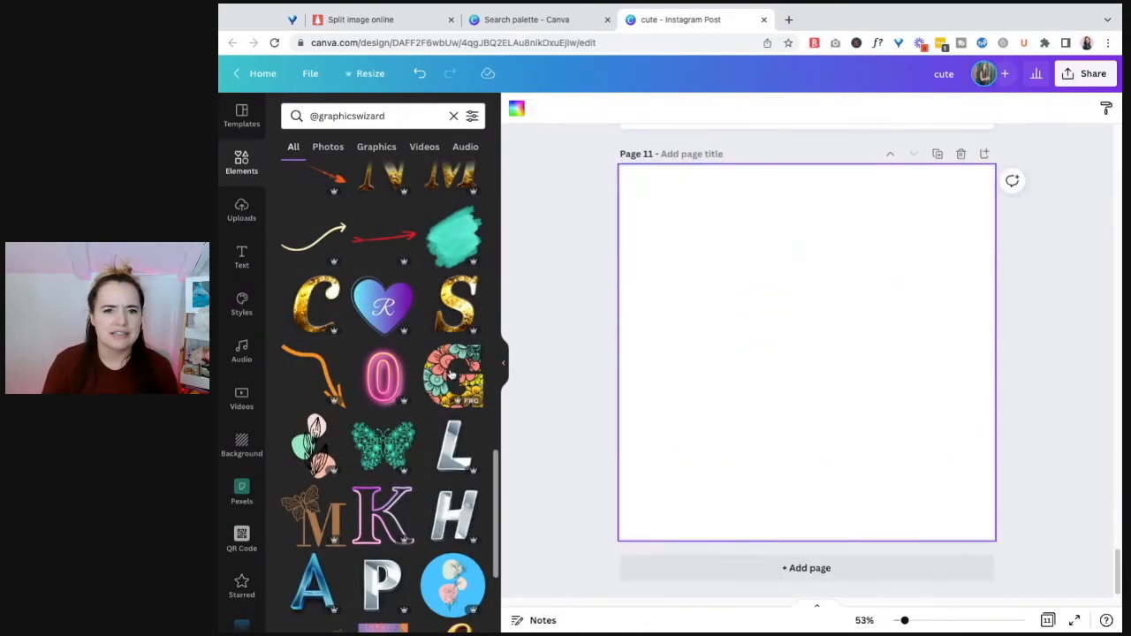
left_click(452, 374)
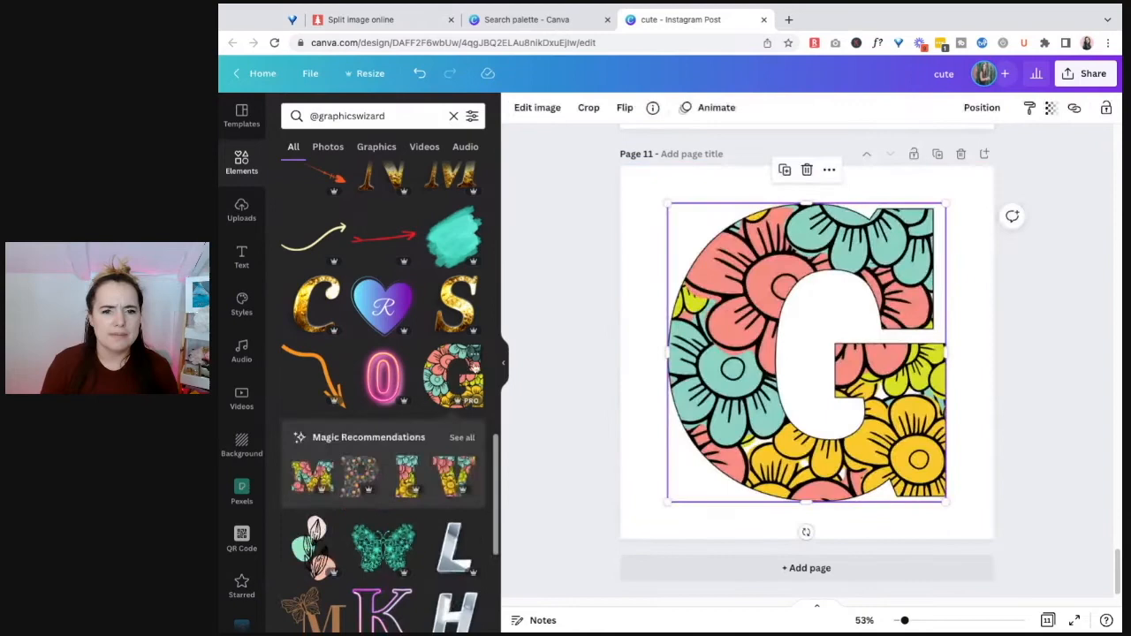
left_click(462, 438)
scroll(428, 406, "down", 5)
scroll(428, 412, "down", 3)
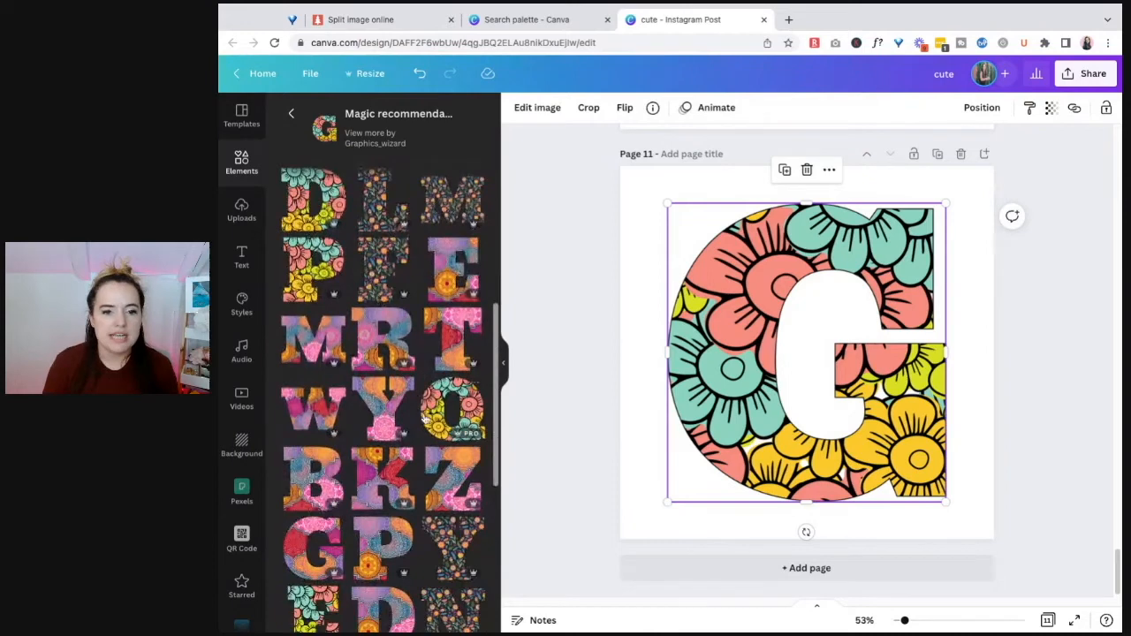
scroll(413, 379, "up", 8)
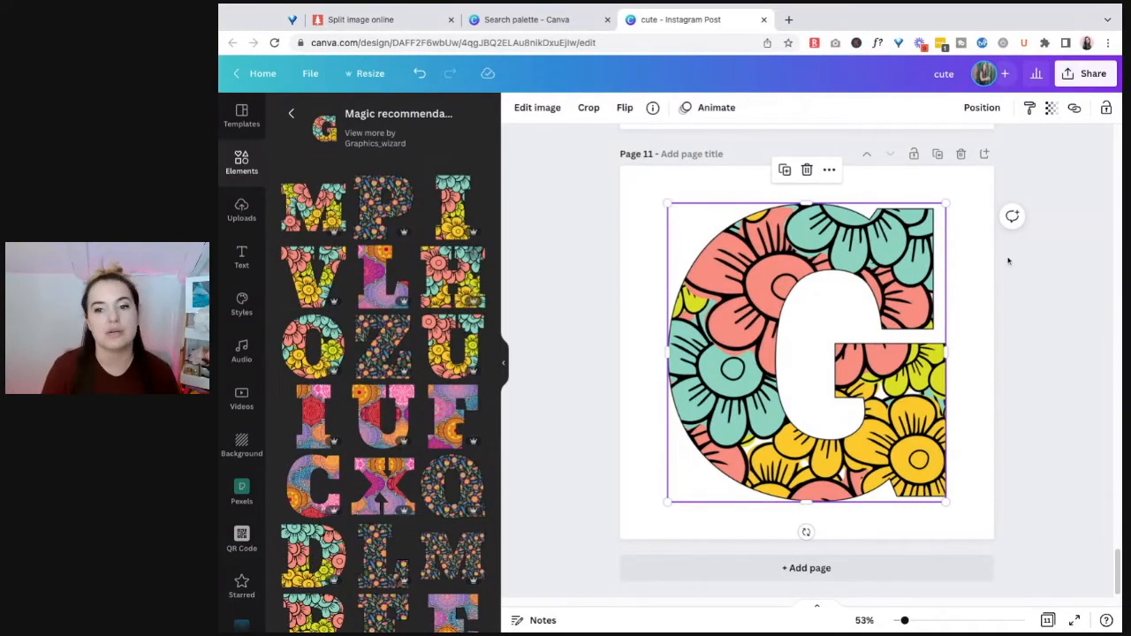
Replace the floral G on page 11 with the matching floral H and I, scaled and placed side by side to spell "HI".
key("Delete")
left_click(443, 268)
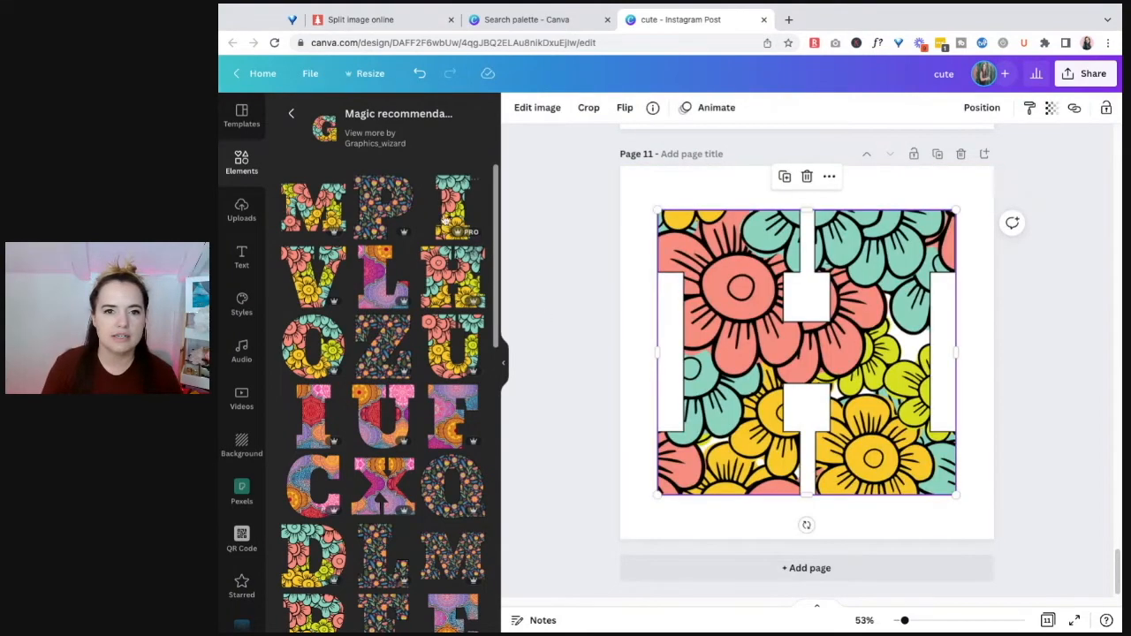
left_click(451, 212)
left_click_drag(1054, 341, 682, 339)
left_click_drag(956, 204, 858, 303)
left_click(991, 377)
left_click_drag(781, 379, 777, 378)
left_click_drag(811, 511, 808, 506)
left_click(857, 512)
left_click_drag(733, 427, 918, 431)
left_click(1052, 412)
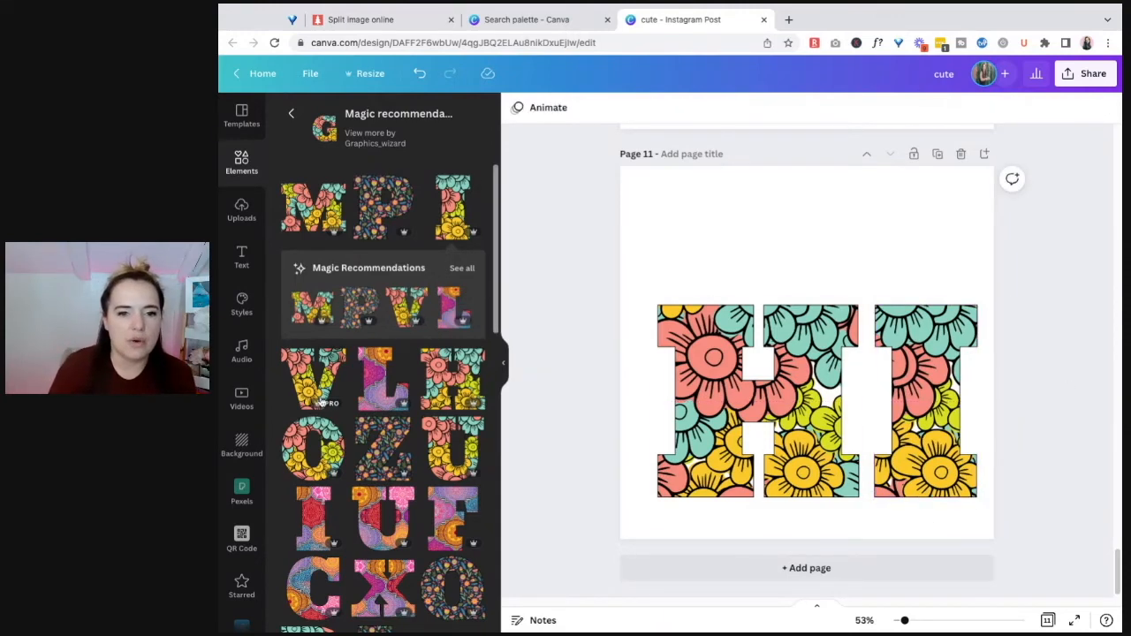
Star the floral letter I and look through the starred elements.
left_click(473, 189)
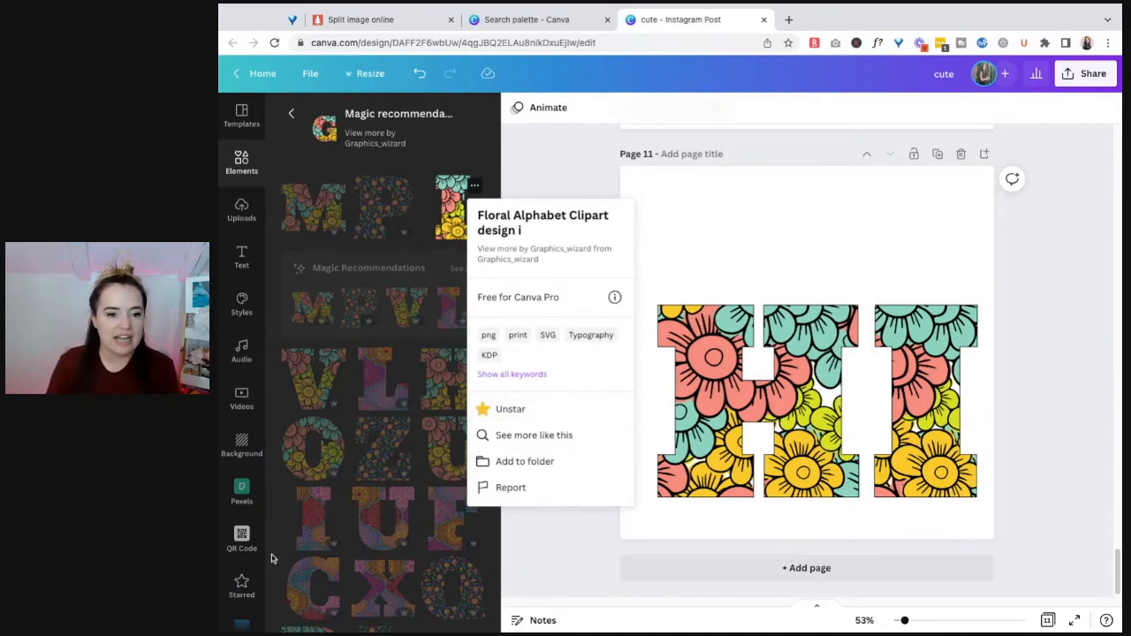
left_click(241, 595)
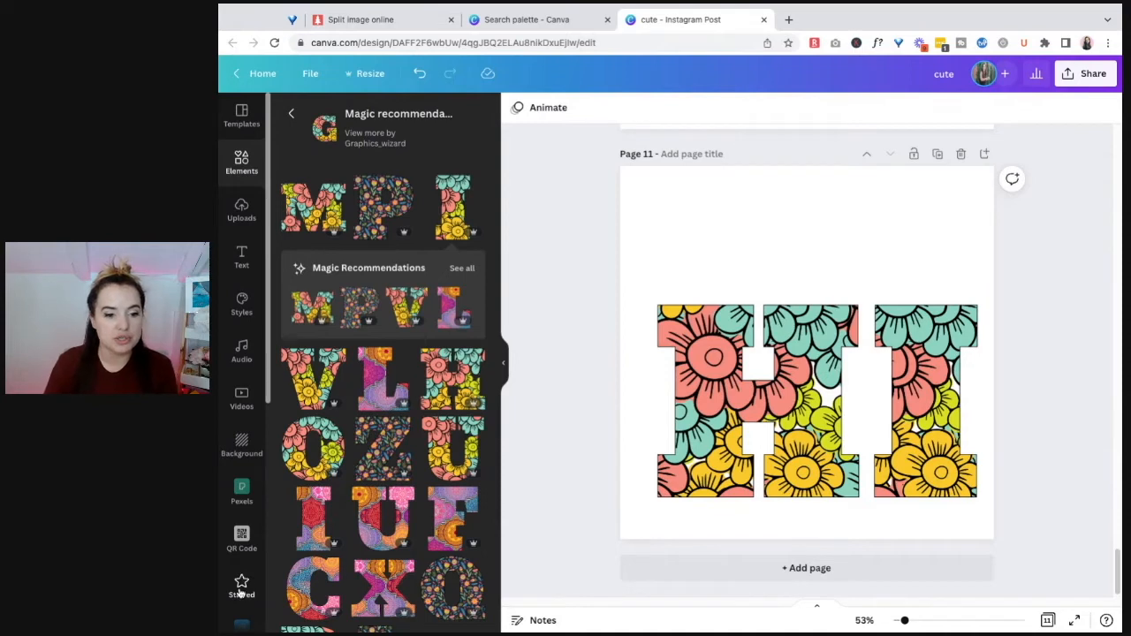
left_click(241, 588)
scroll(426, 526, "down", 5)
scroll(425, 526, "up", 5)
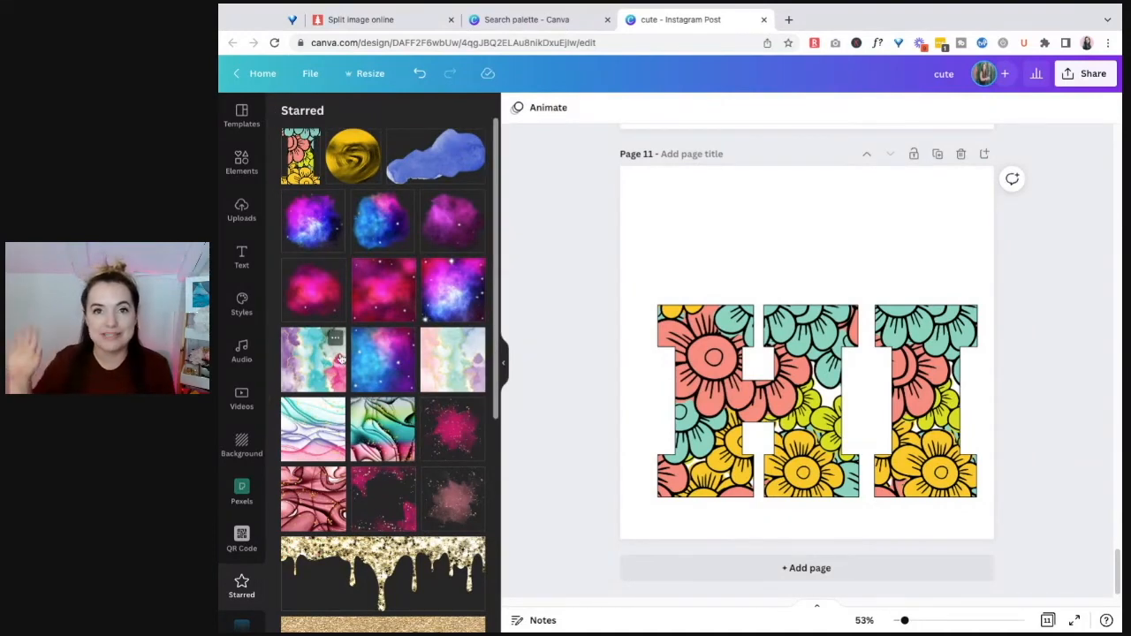
Return to the floral letter recommendations and unstar the letter I.
left_click(241, 162)
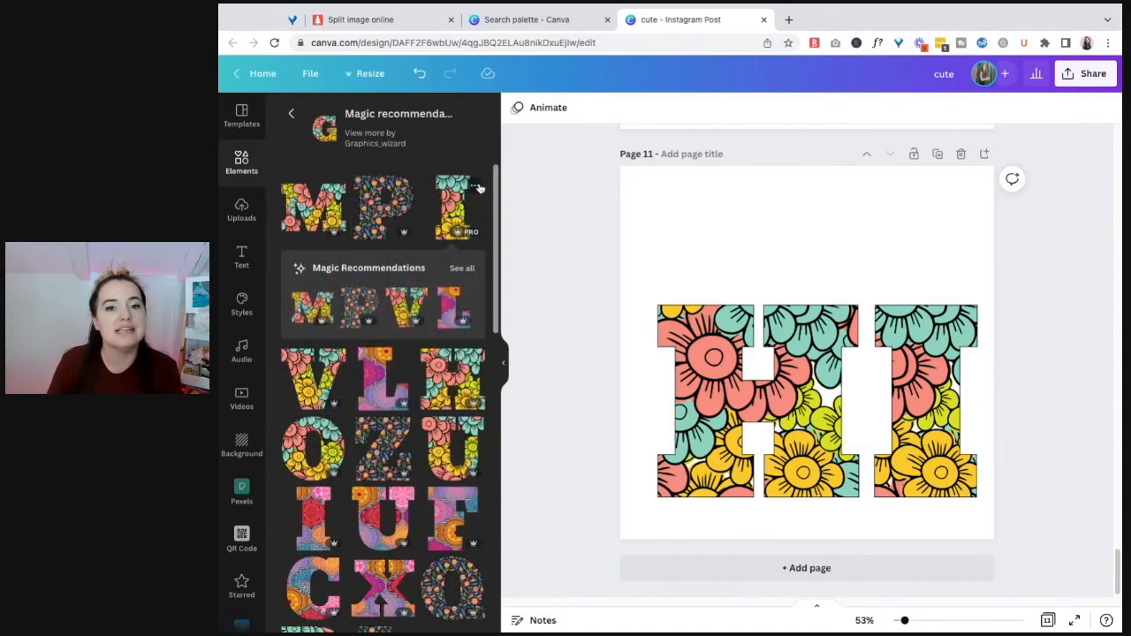
left_click(476, 188)
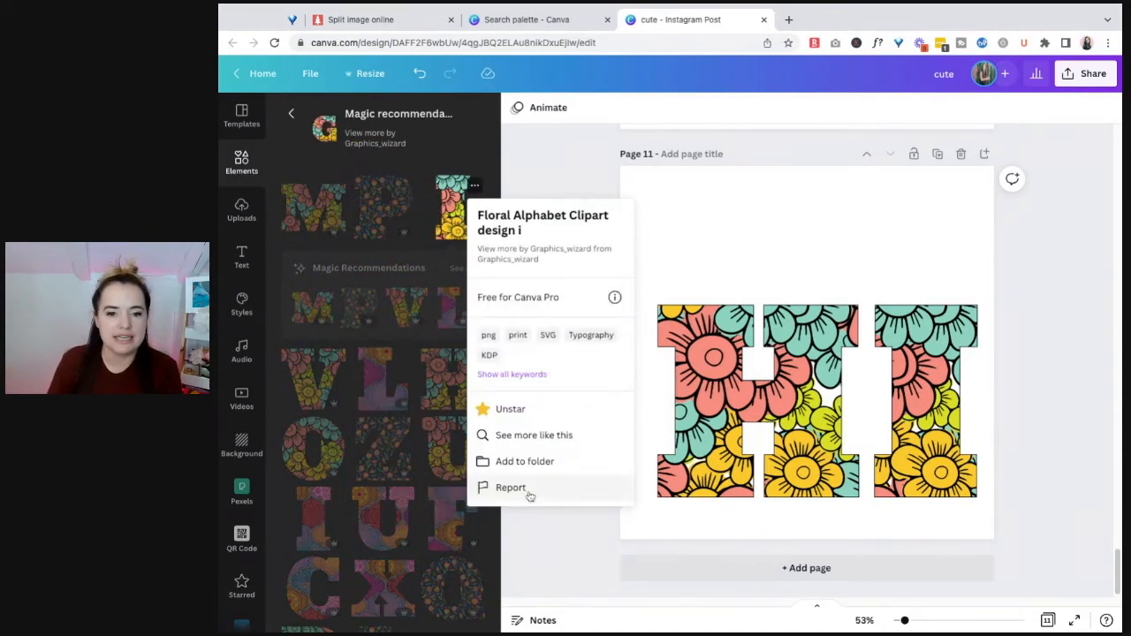
left_click(481, 411)
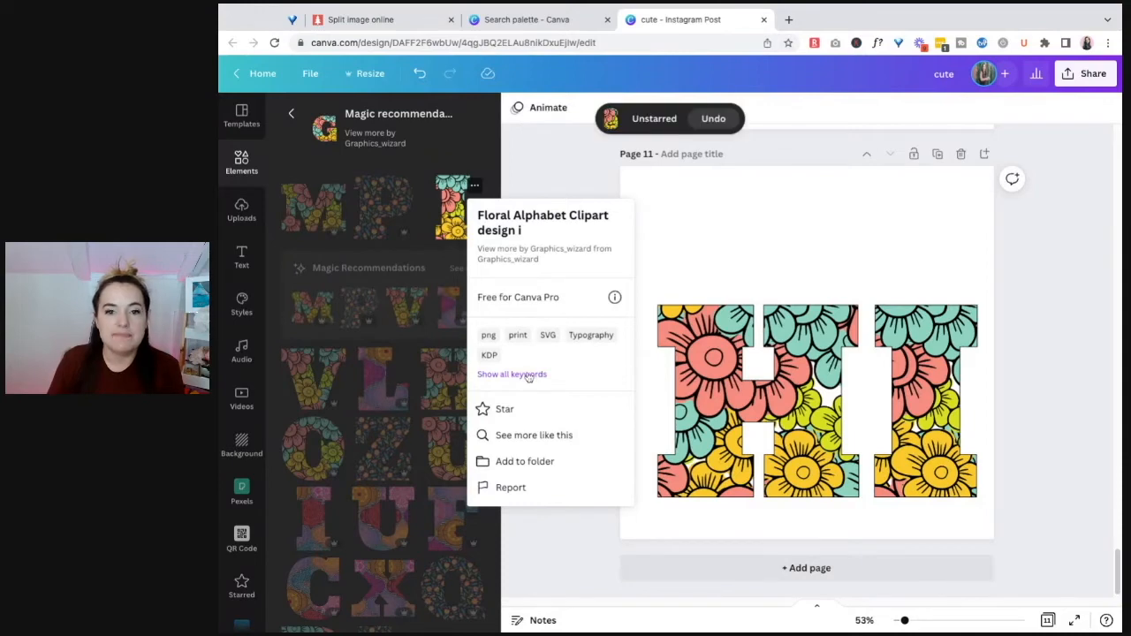
Show all keywords of the floral letter I, read through them and close its details.
left_click(528, 374)
scroll(510, 478, "down", 1)
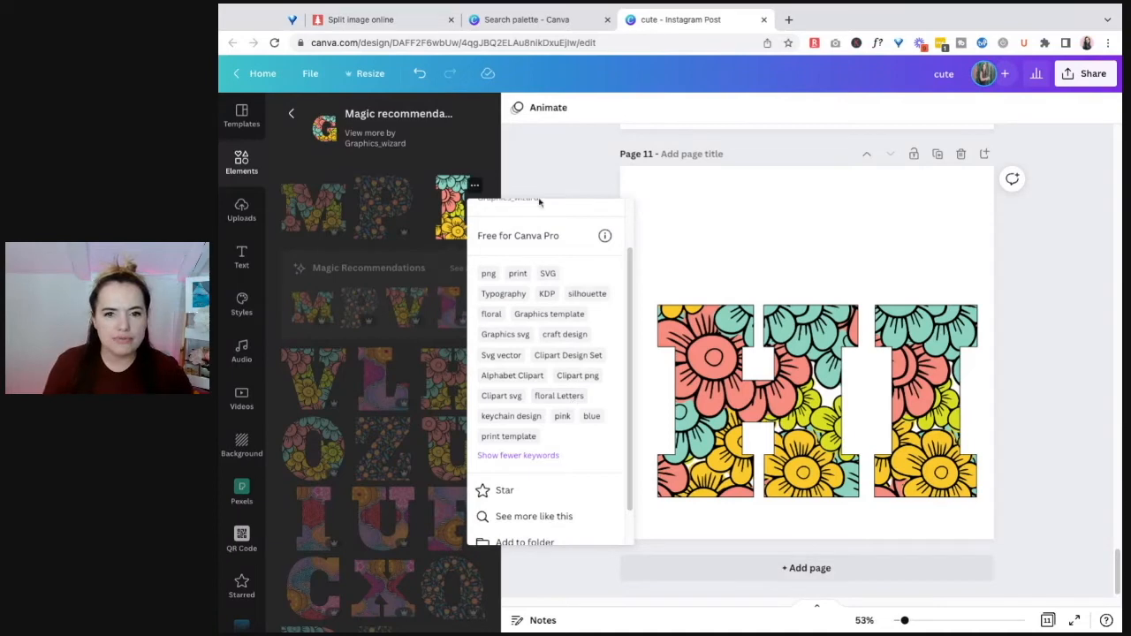
left_click(644, 140)
Go back to the main element library and search it for "floral letters".
left_click(239, 159)
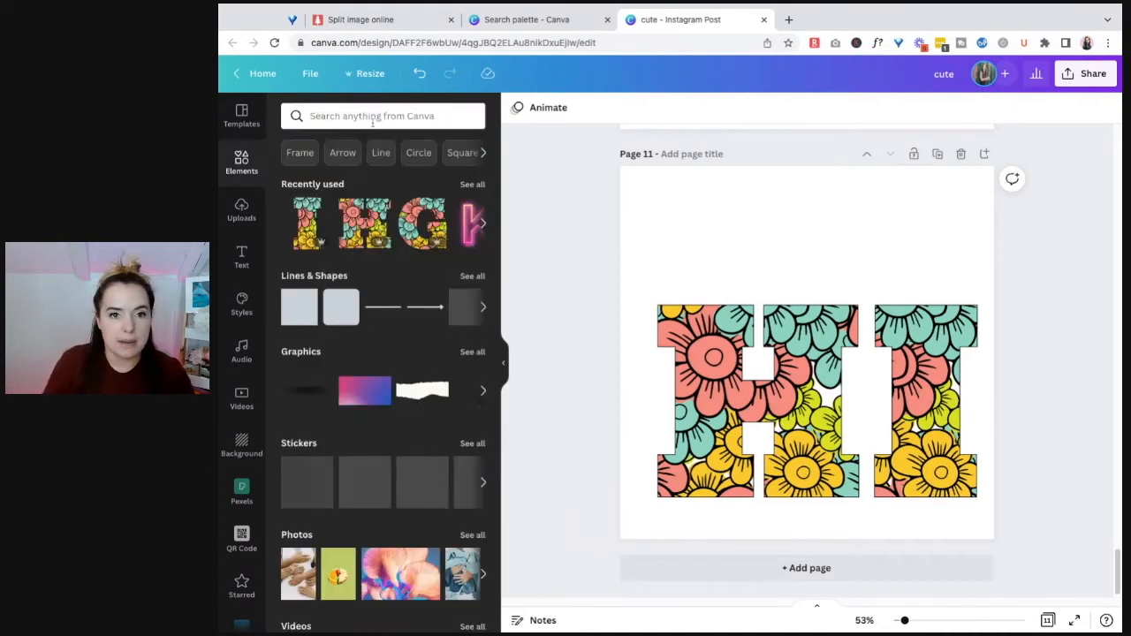
left_click(374, 118)
type("floral letters")
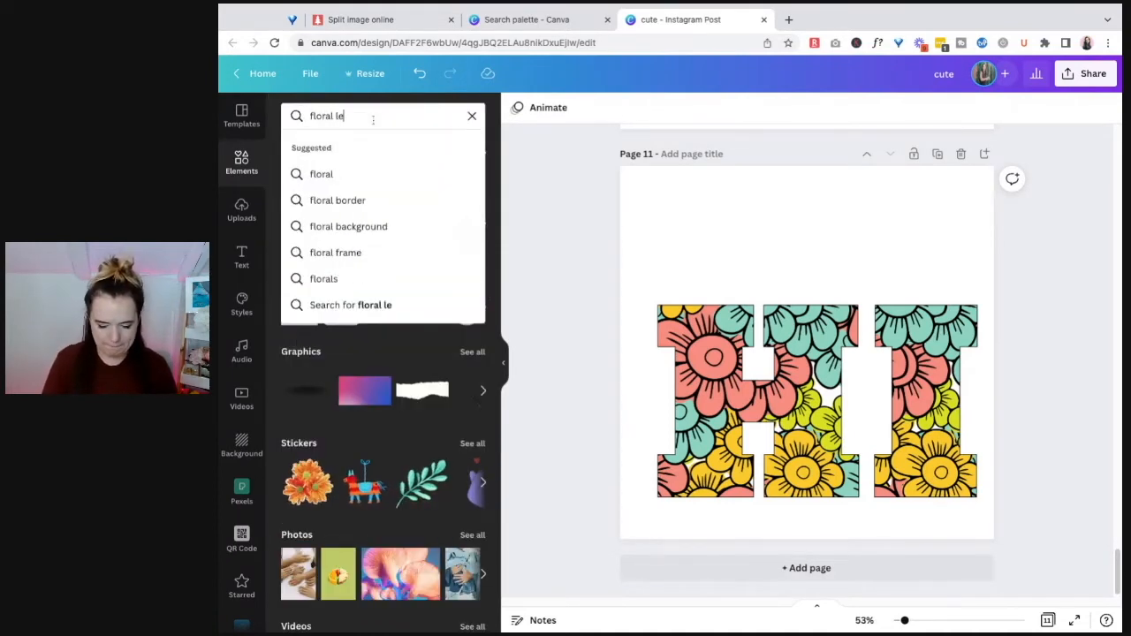
key("Return")
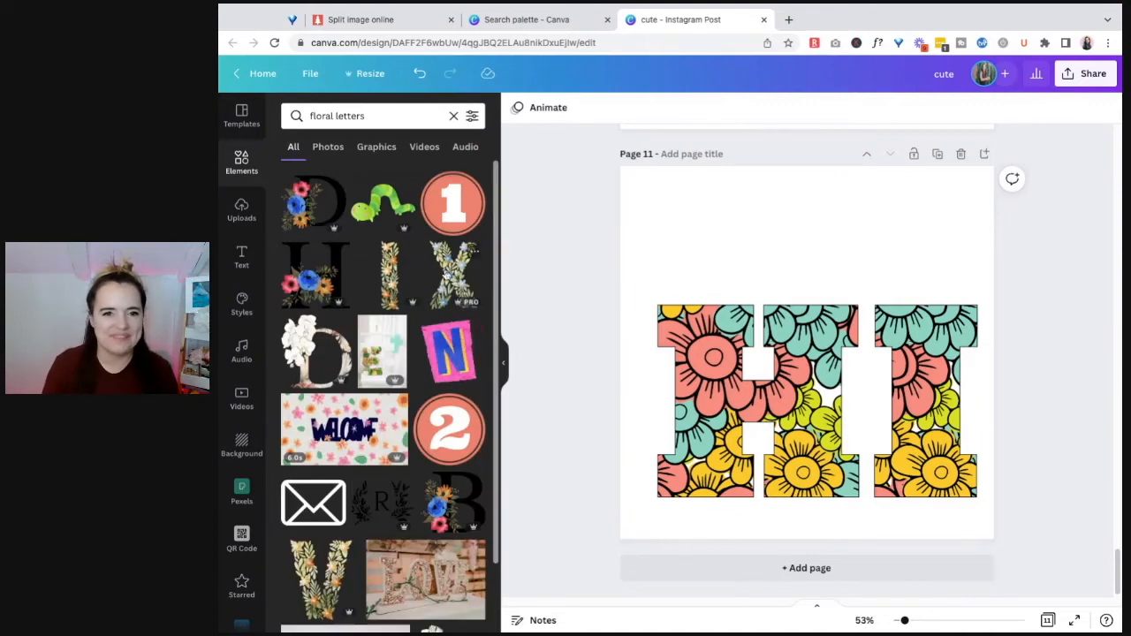
Add a blank page, place the orange-flowered leafy letter K from the floral letters results on it and shrink the letter.
left_click(919, 565)
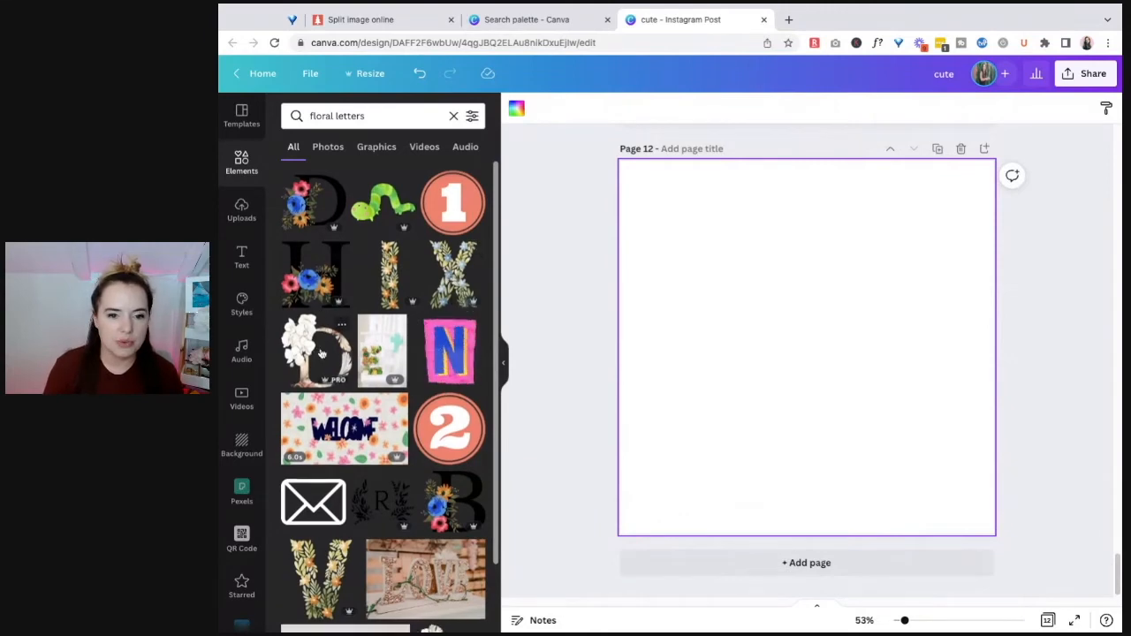
scroll(322, 305, "down", 2)
scroll(330, 404, "down", 5)
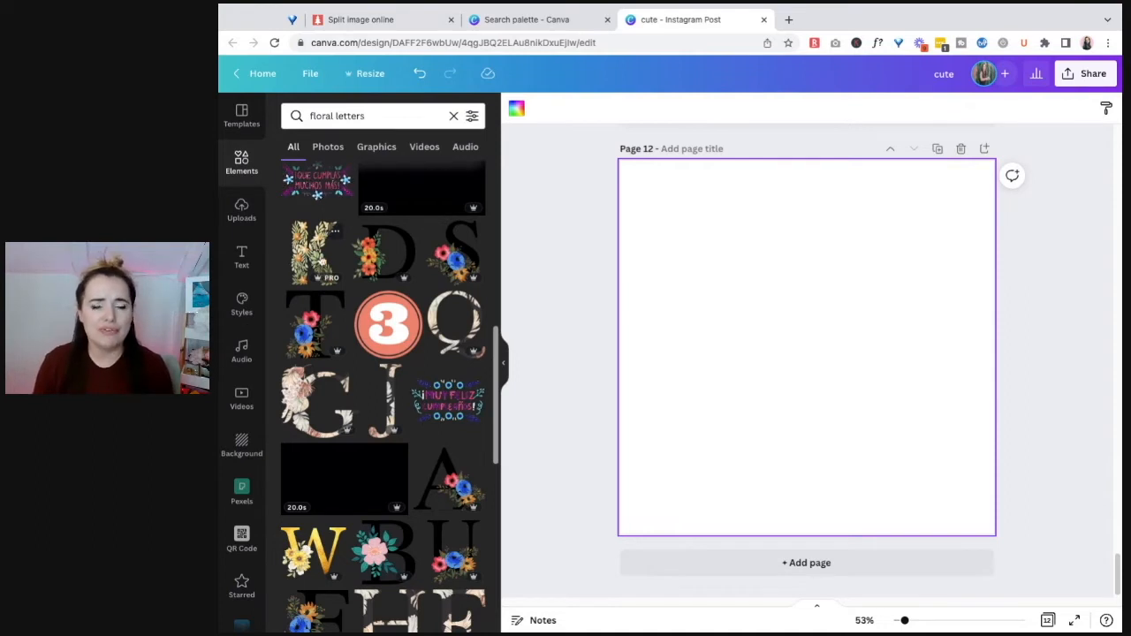
left_click(318, 254)
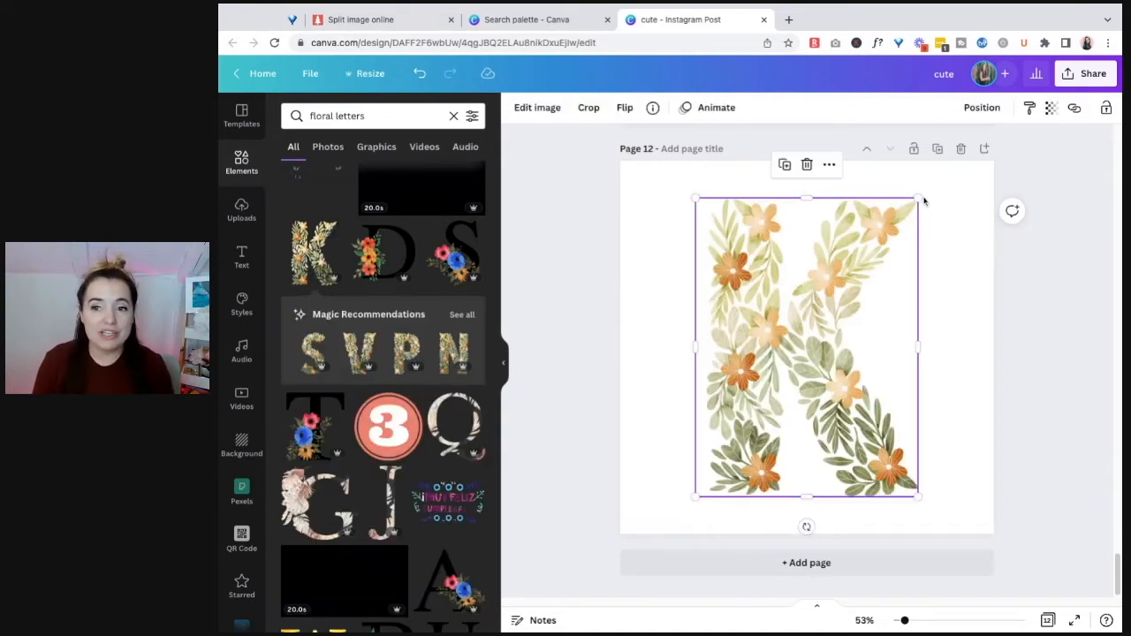
left_click_drag(924, 201, 873, 266)
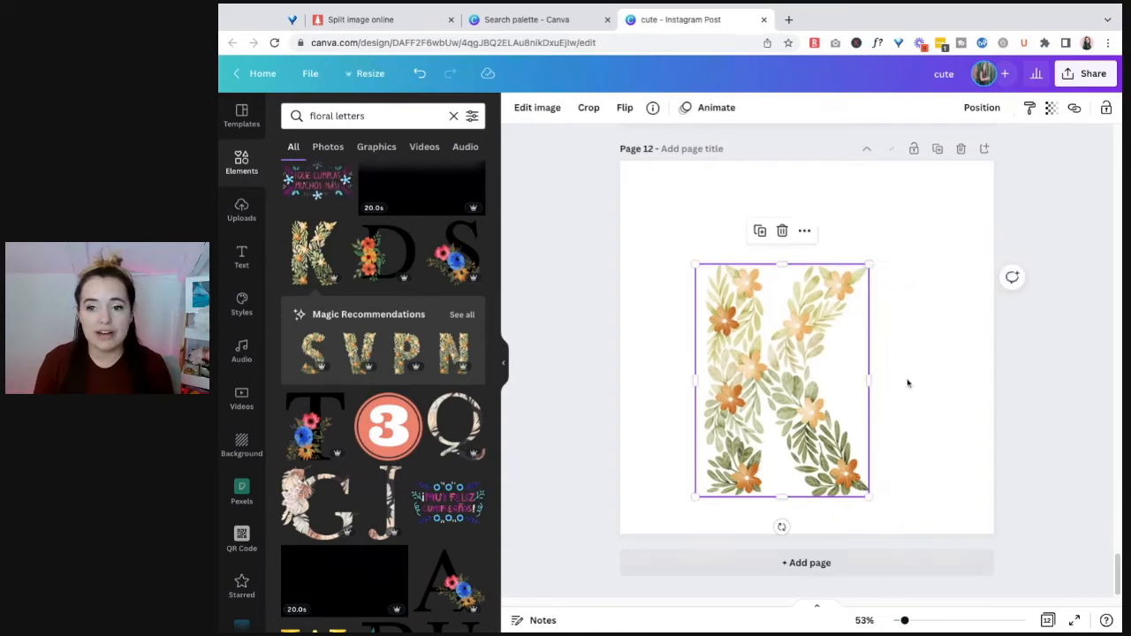
Narrow the element library search to floral letters "k".
left_click(386, 121)
type("\"k\"")
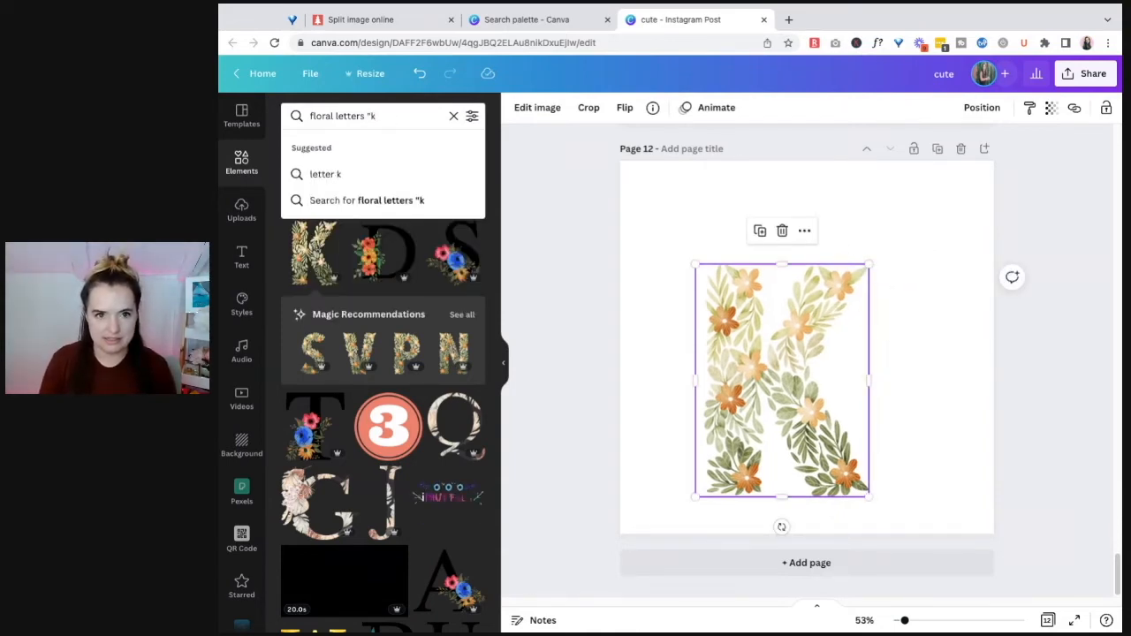
key("Return")
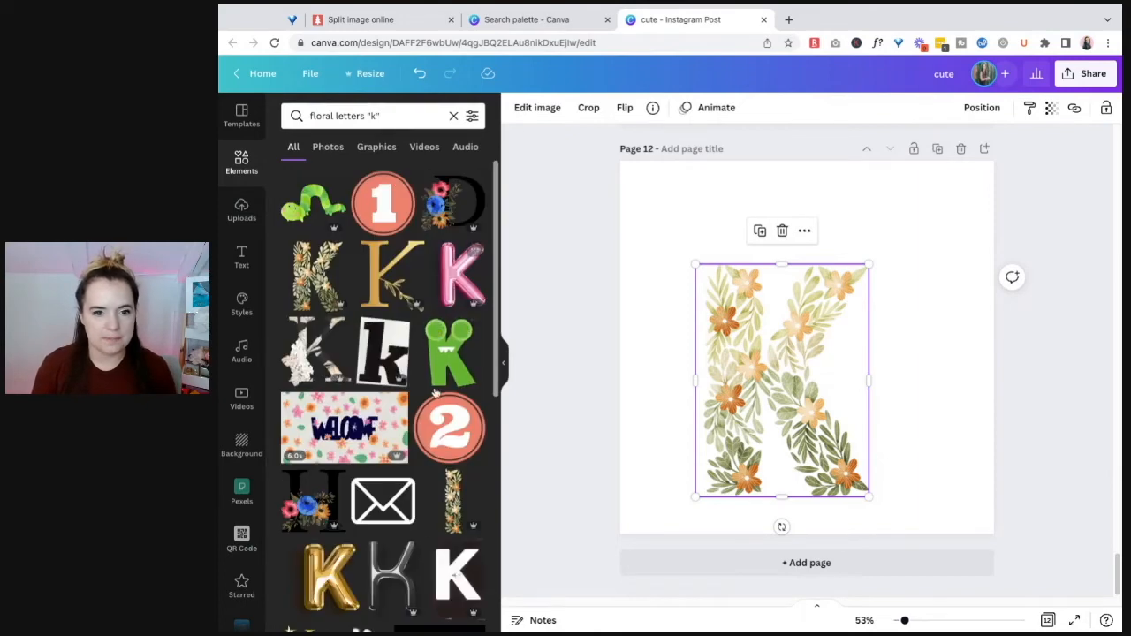
Look through the floral letters "k" results for K designs in different styles.
scroll(435, 391, "down", 1)
left_click(393, 113)
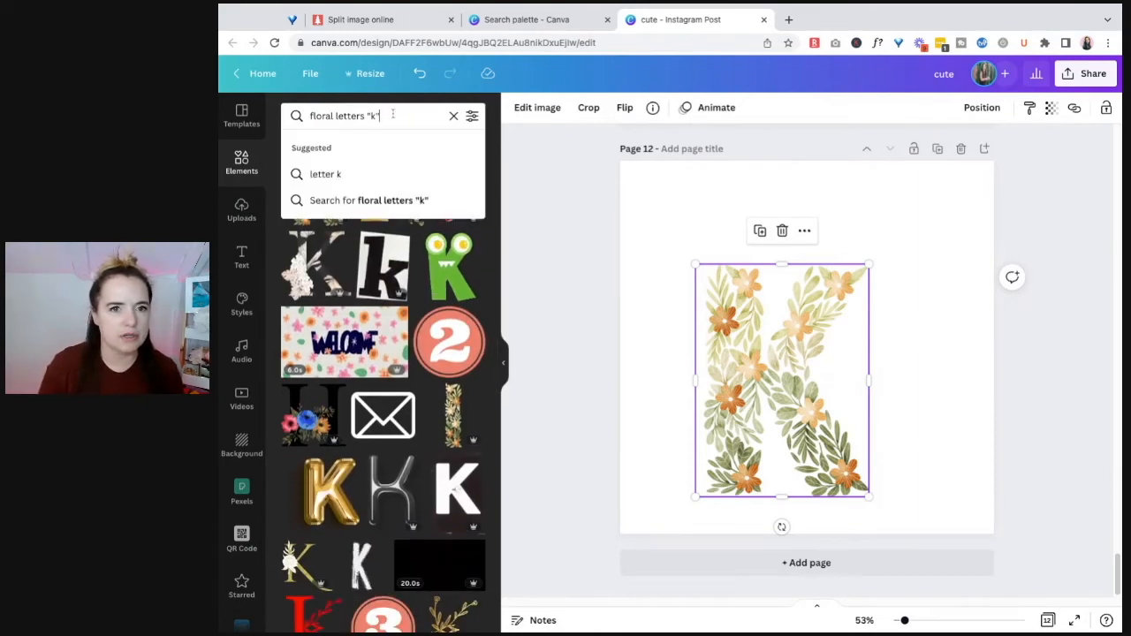
left_click(417, 134)
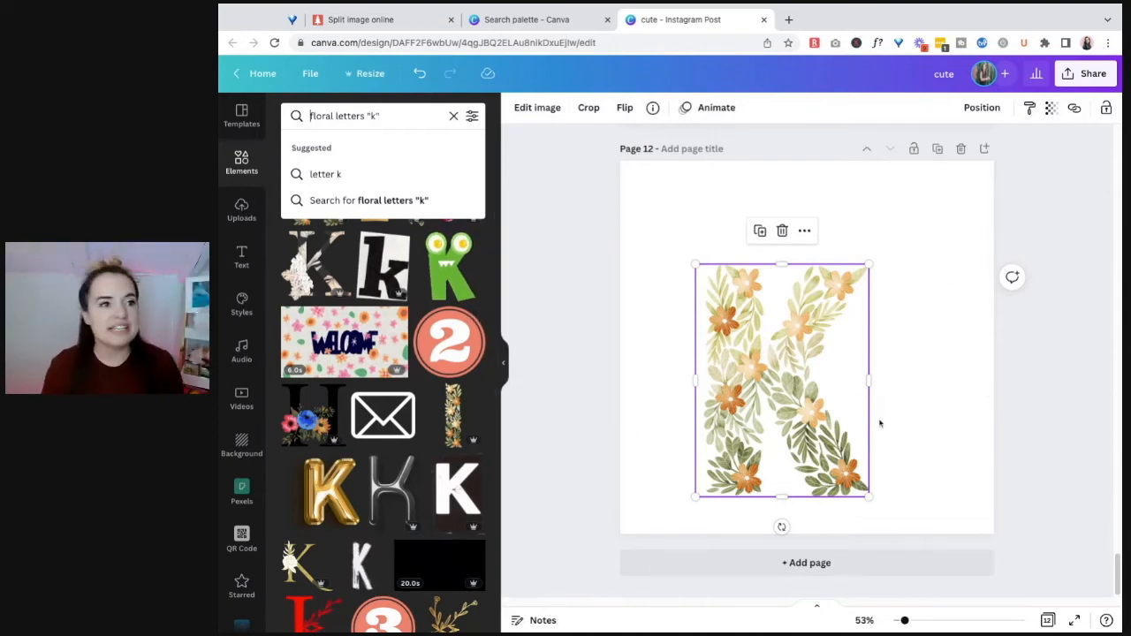
left_click(954, 371)
left_click(812, 407)
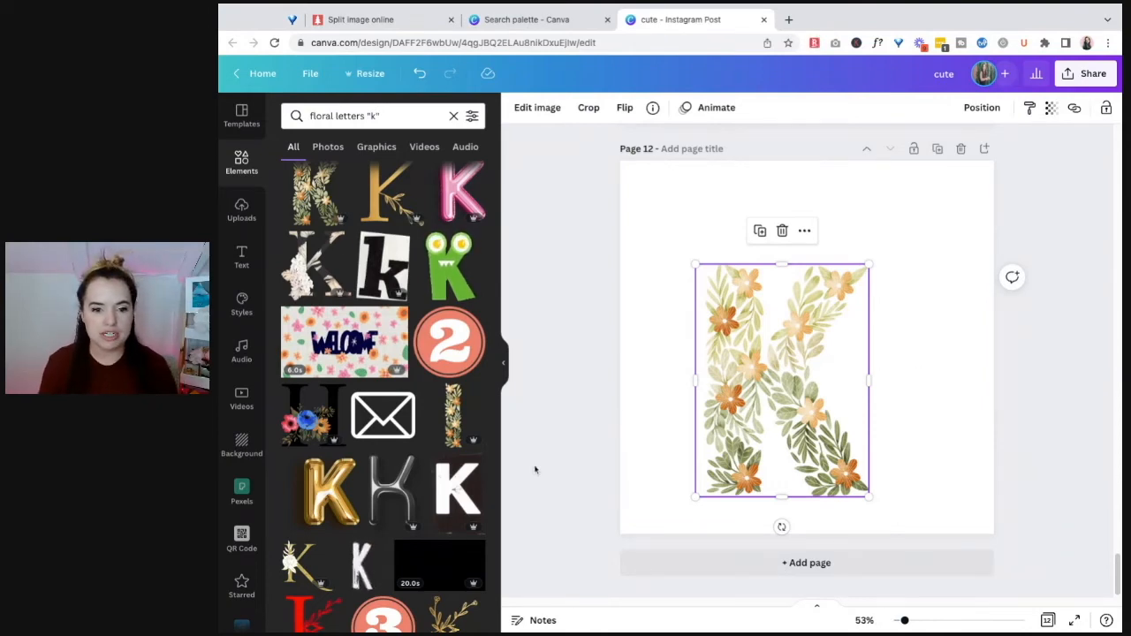
scroll(456, 504, "down", 5)
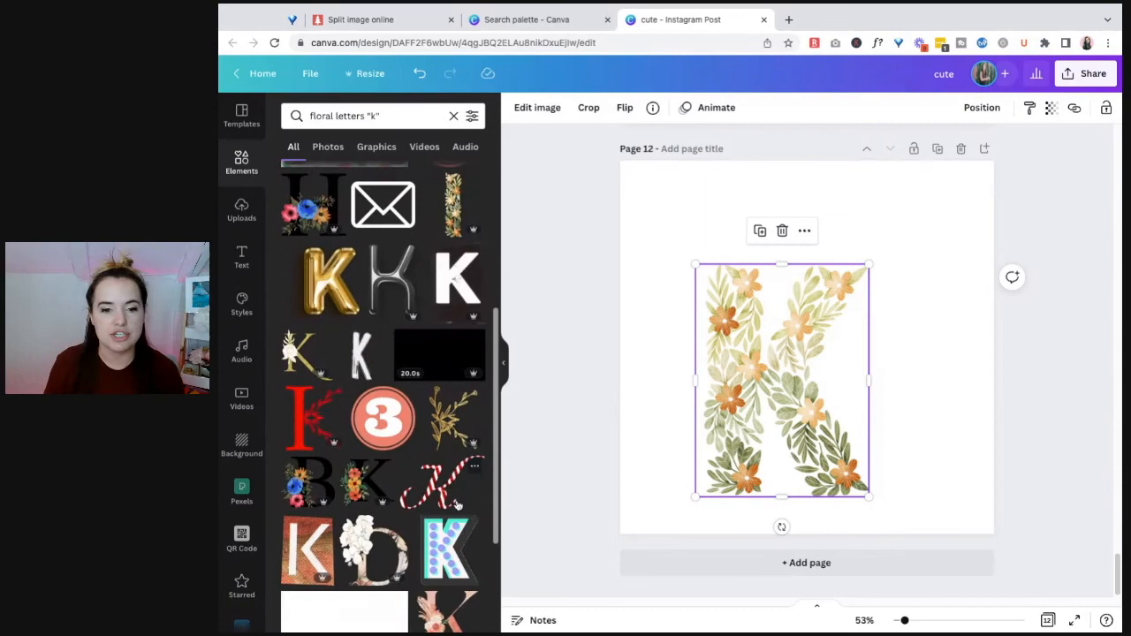
scroll(457, 503, "down", 1)
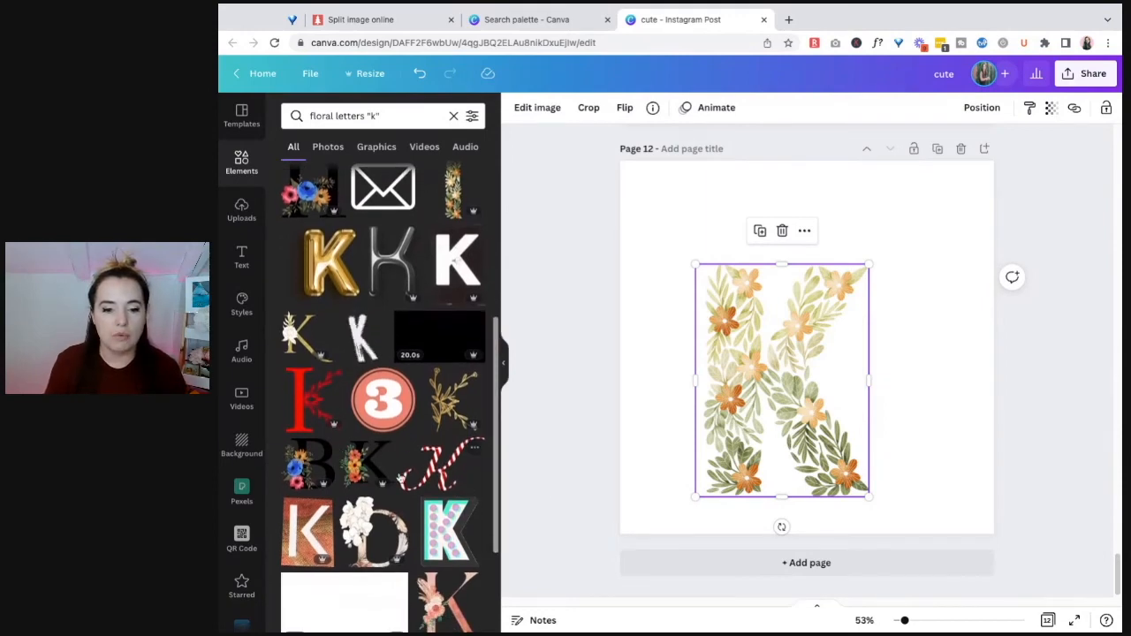
scroll(455, 409, "down", 6)
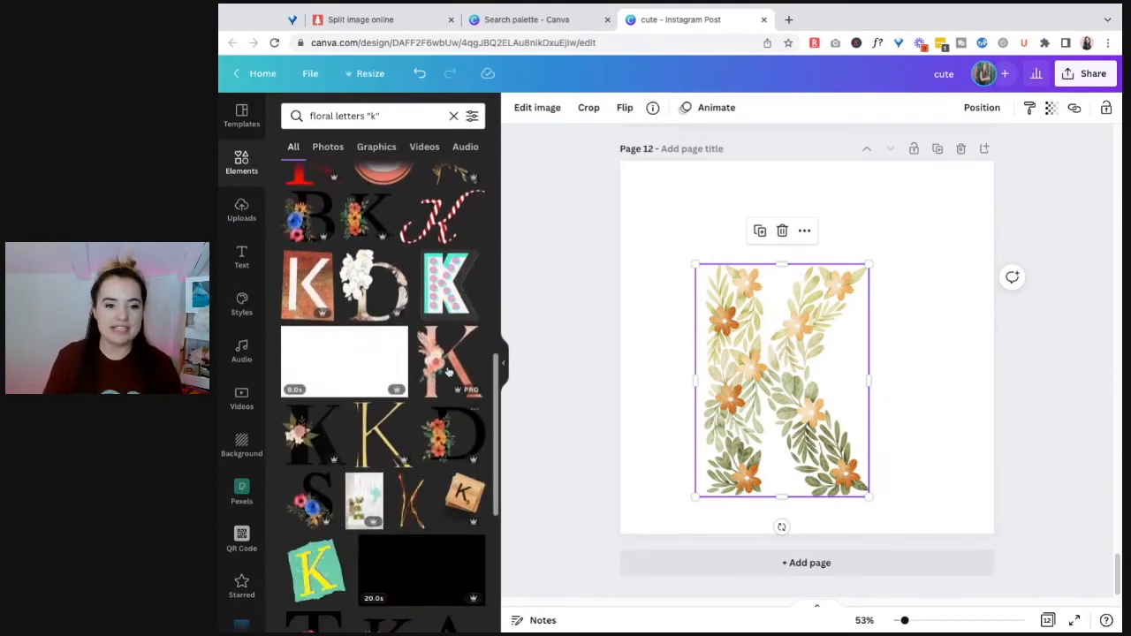
scroll(411, 484, "down", 6)
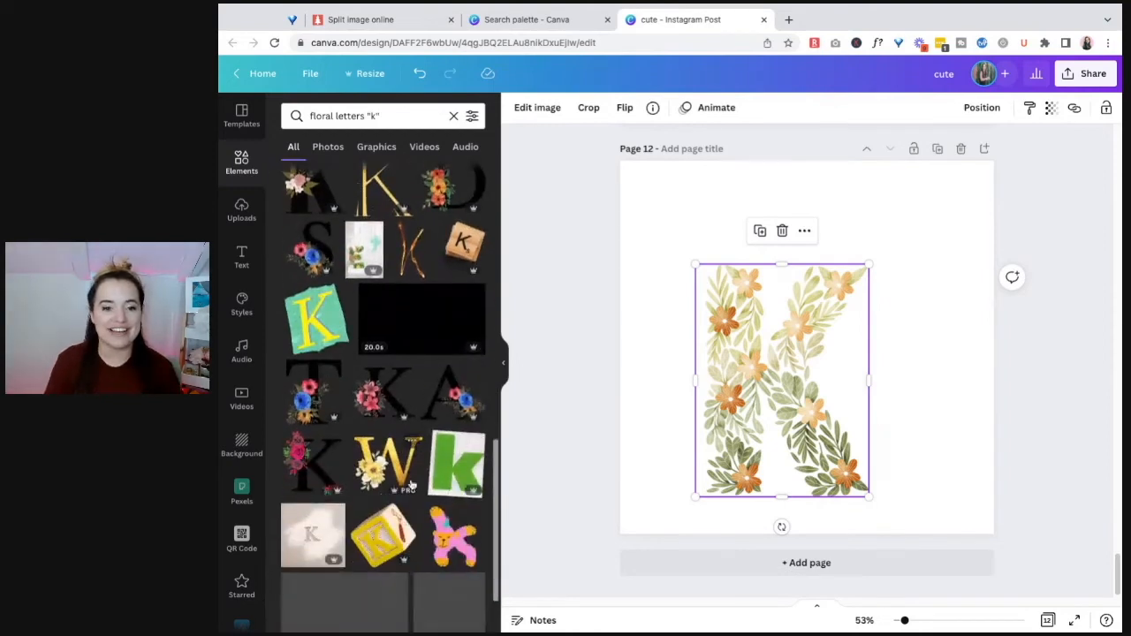
scroll(460, 445, "down", 8)
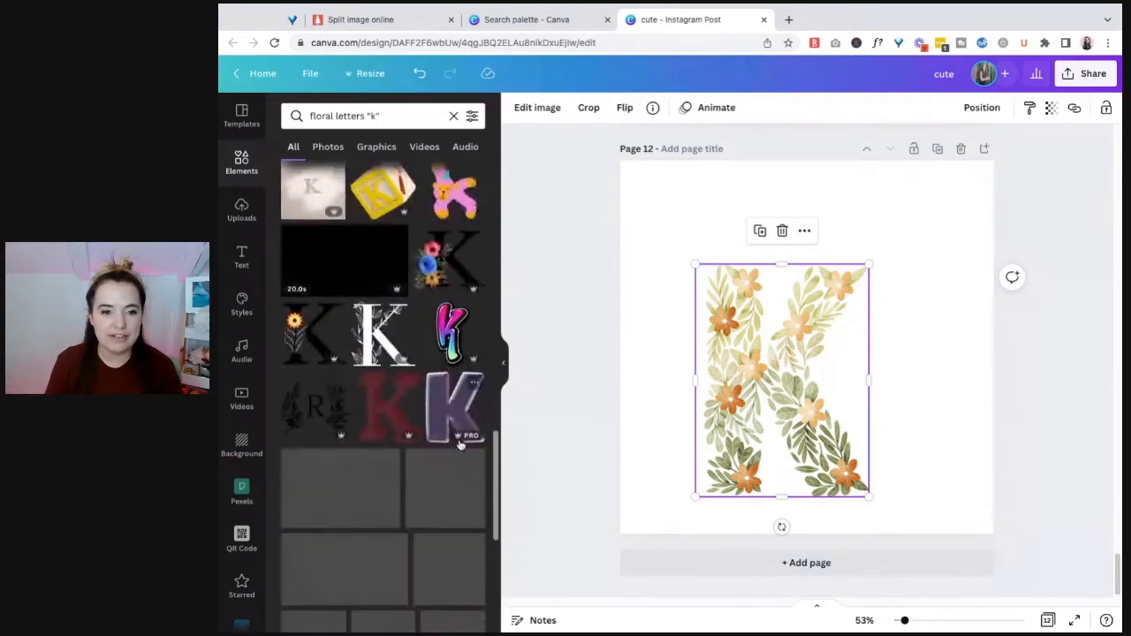
scroll(459, 437, "up", 4)
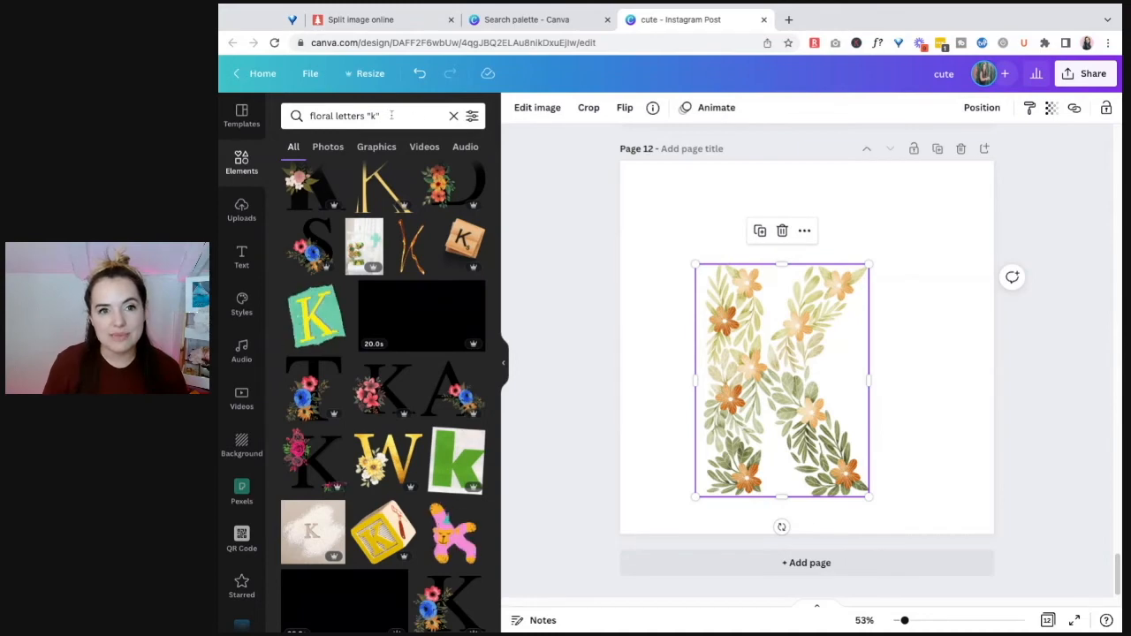
scroll(408, 341, "down", 2)
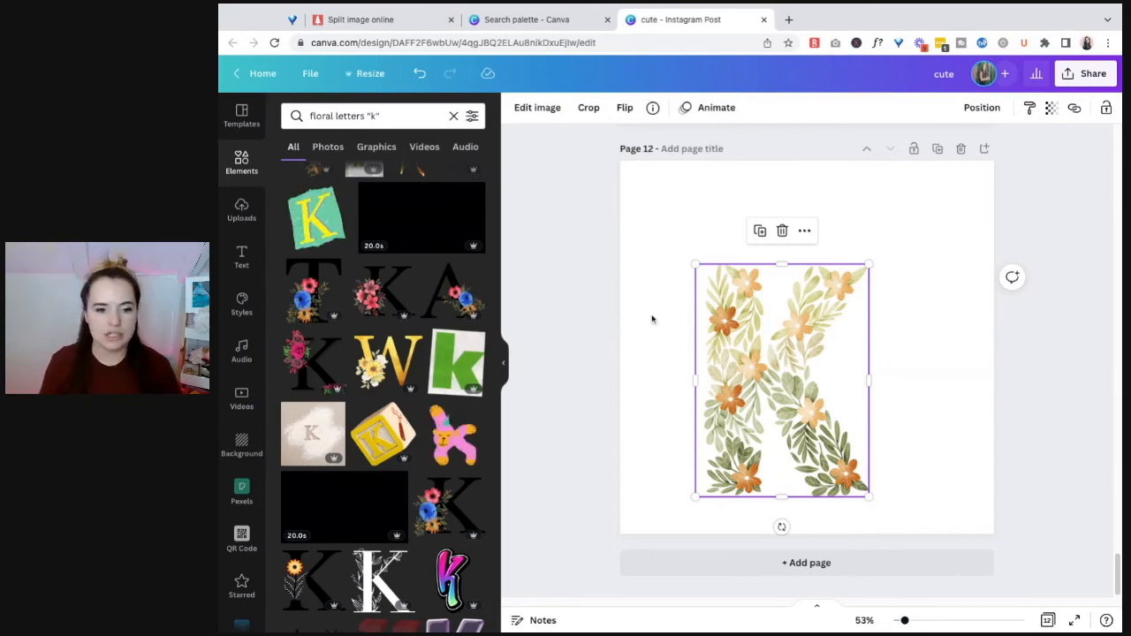
Switch to the other Canva browser tab, go to the home page and open the recent design "gold glitter font".
left_click(534, 21)
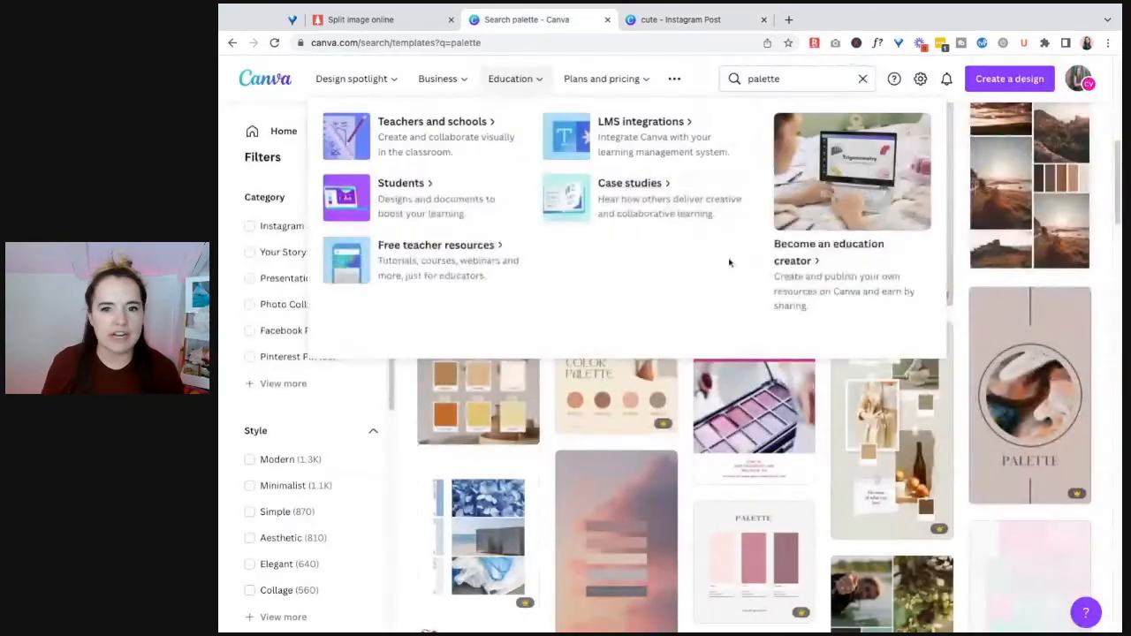
scroll(381, 290, "up", 5)
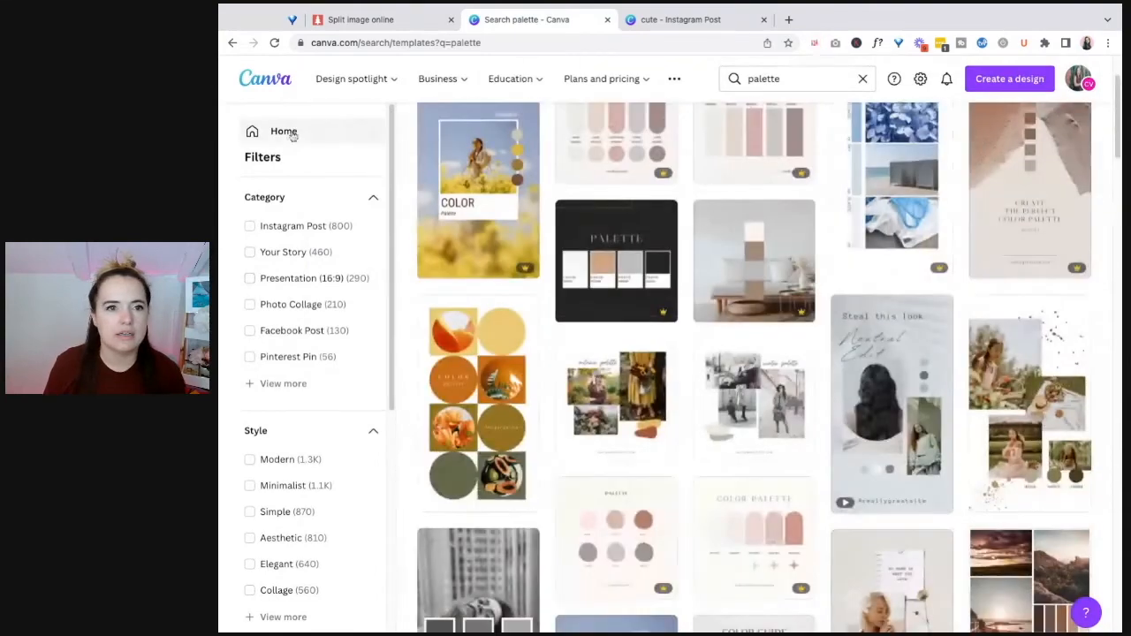
left_click(284, 132)
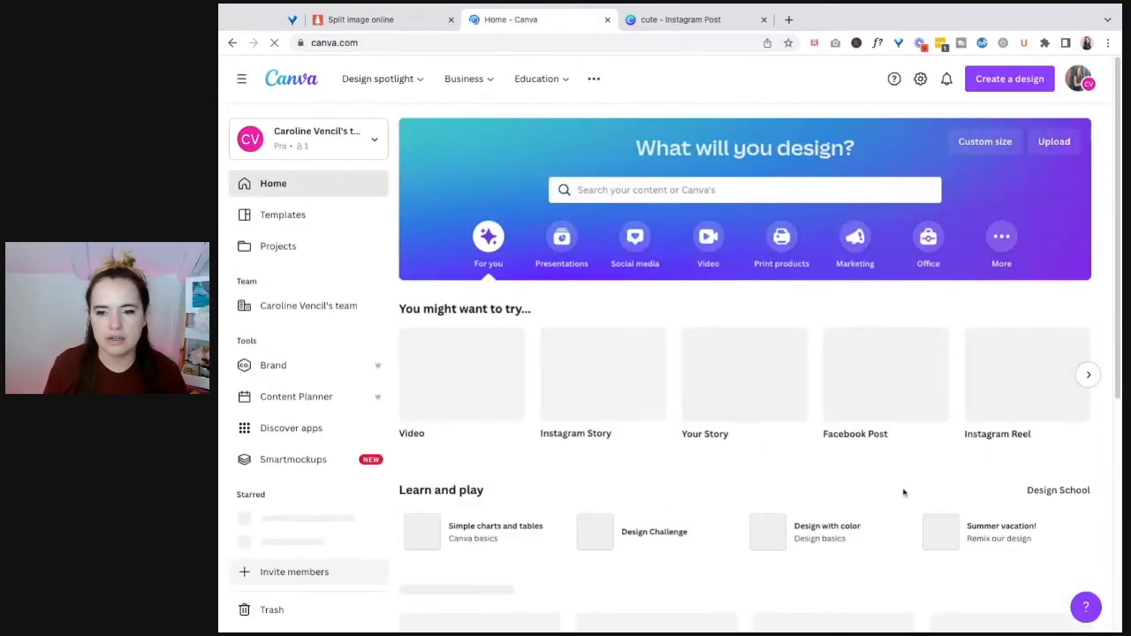
scroll(901, 492, "down", 5)
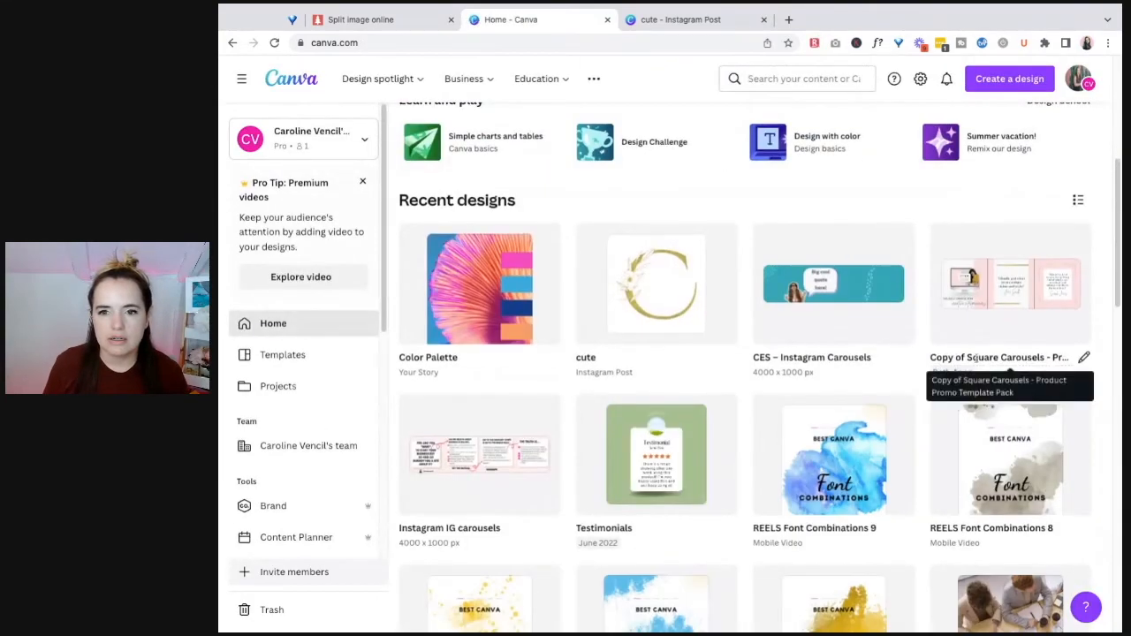
scroll(976, 357, "down", 10)
scroll(891, 387, "down", 6)
scroll(891, 387, "down", 4)
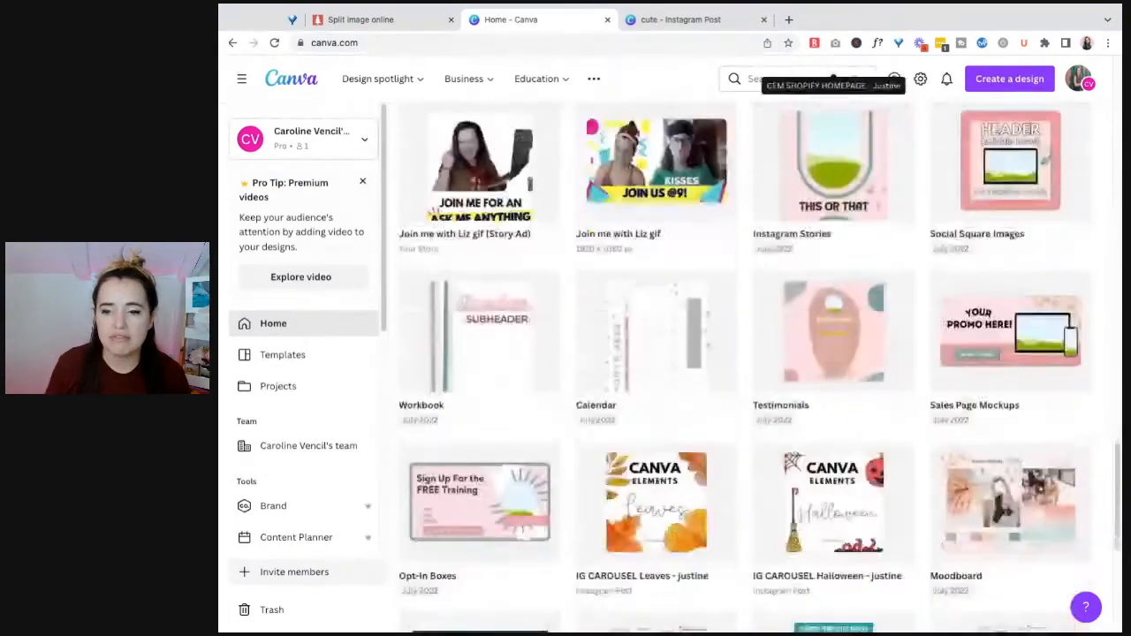
scroll(745, 367, "down", 5)
scroll(826, 395, "down", 6)
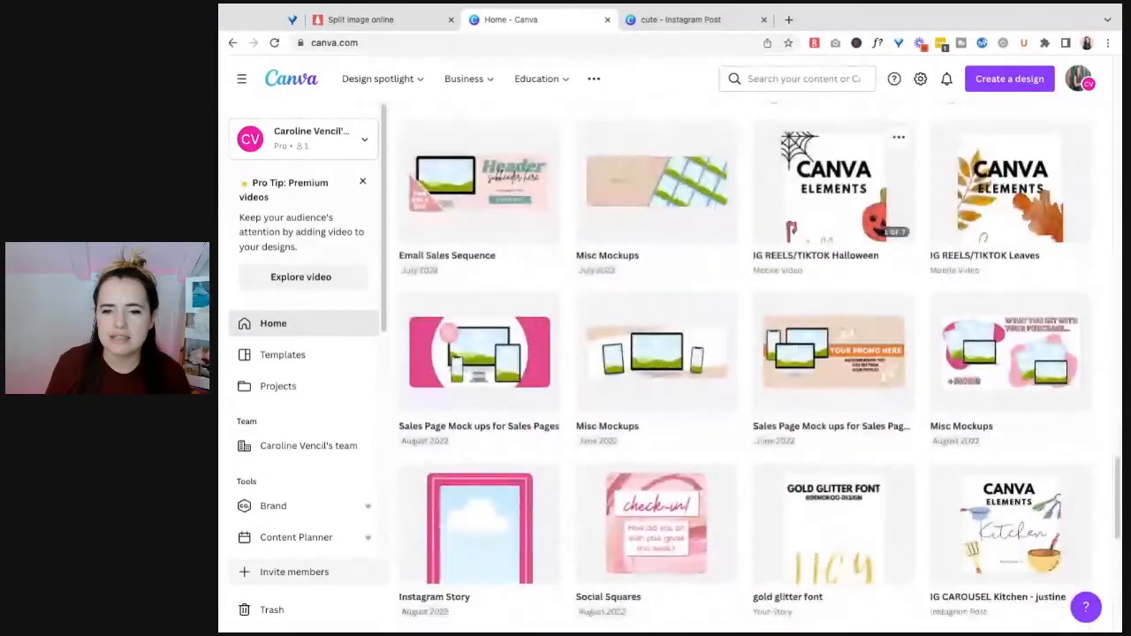
left_click(826, 396)
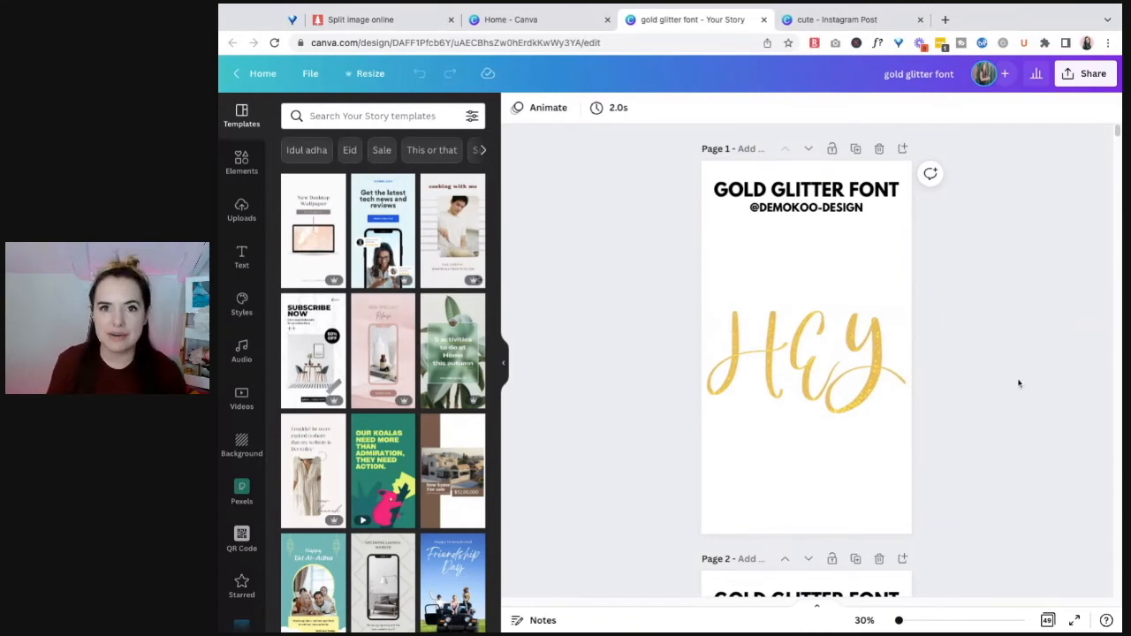
Go through the design's HEY sample pages to the FUNKY FONTS page 21 and select the creator handle under its title.
scroll(1016, 379, "down", 5)
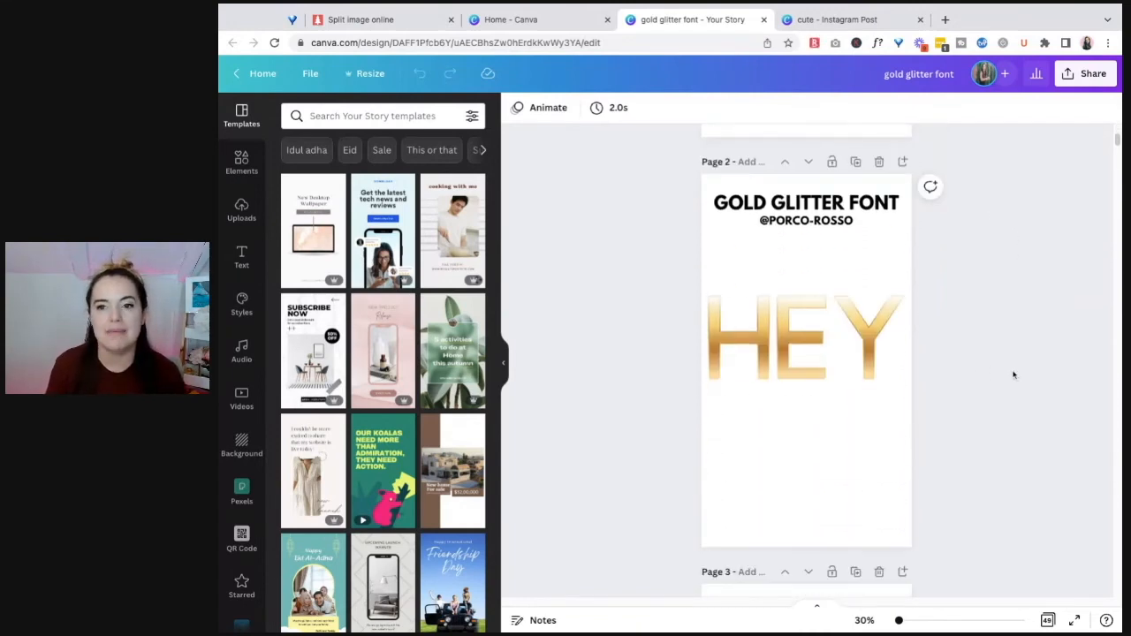
scroll(997, 364, "down", 15)
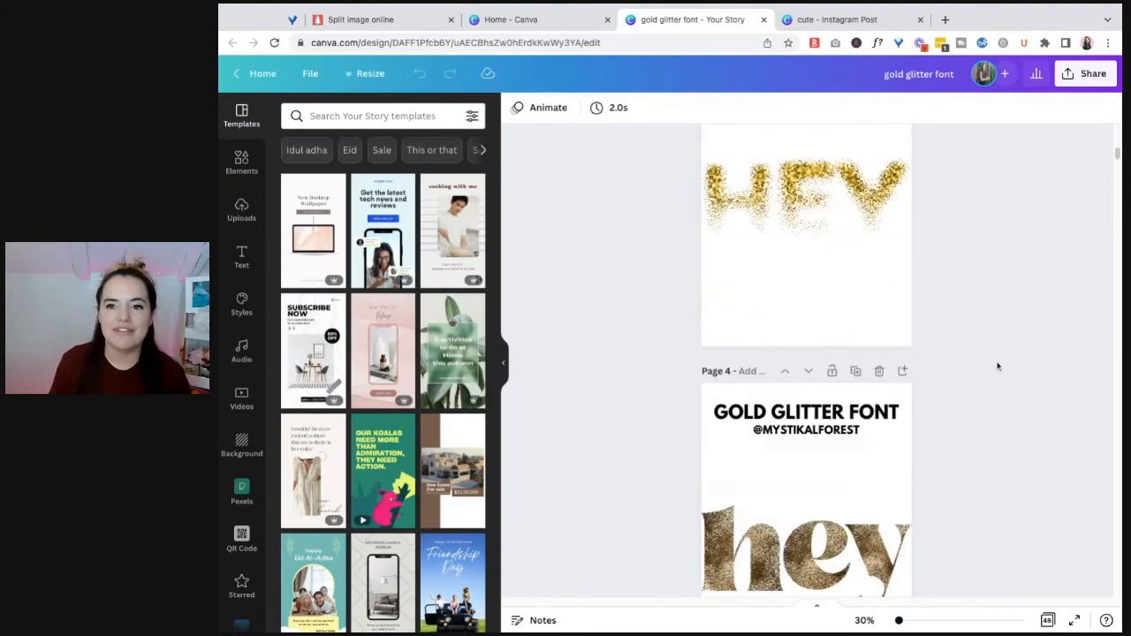
scroll(997, 362, "down", 20)
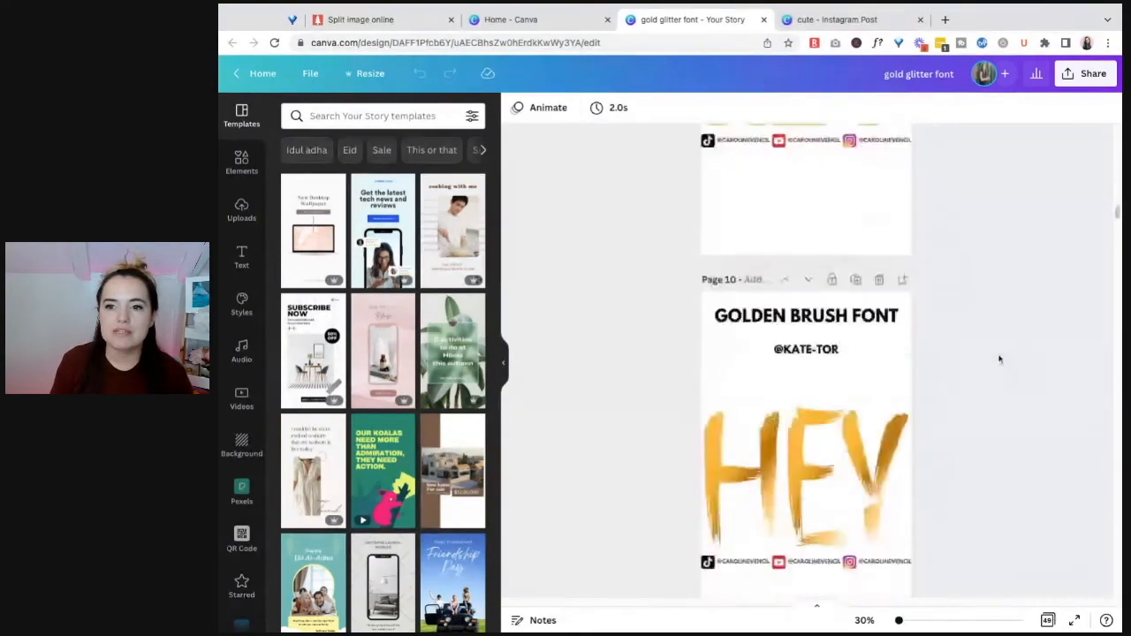
scroll(997, 358, "down", 15)
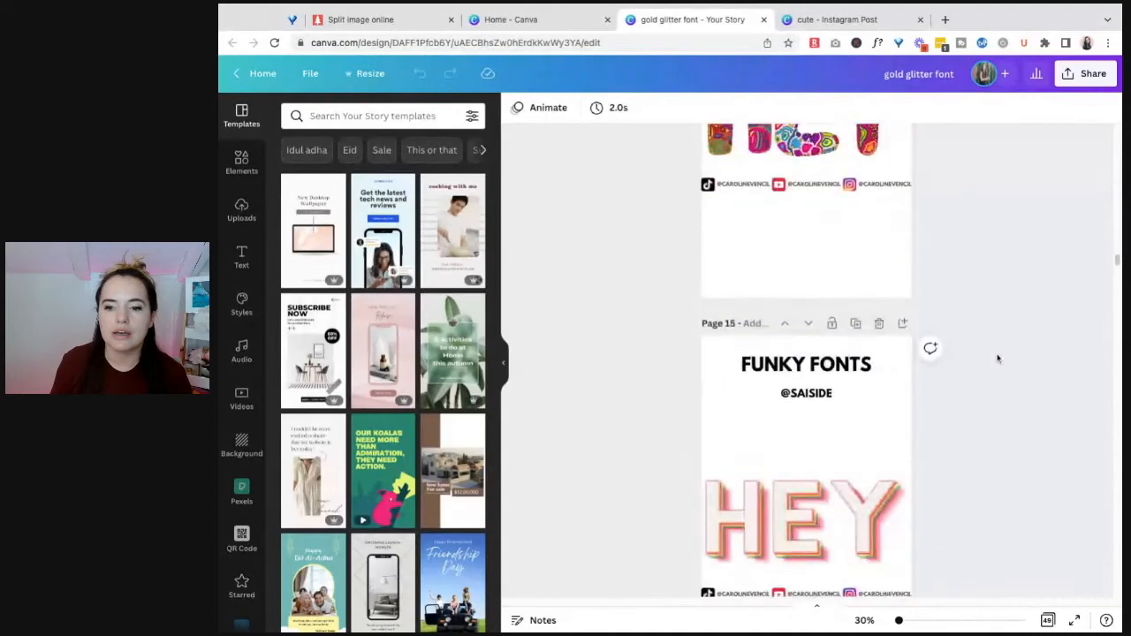
scroll(997, 357, "down", 15)
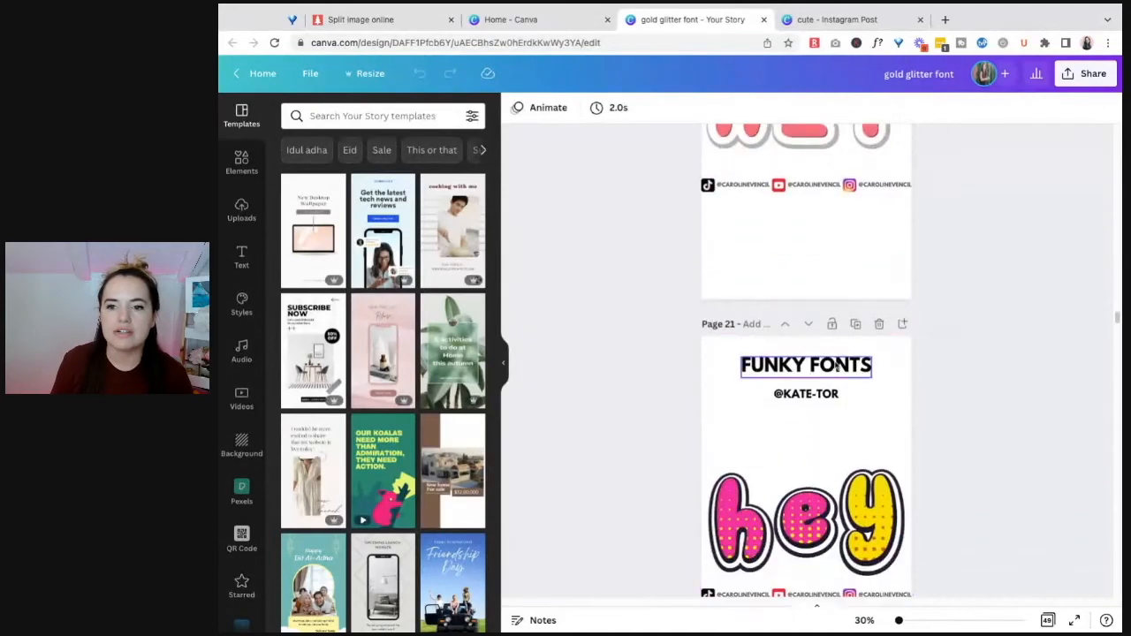
left_click(810, 401)
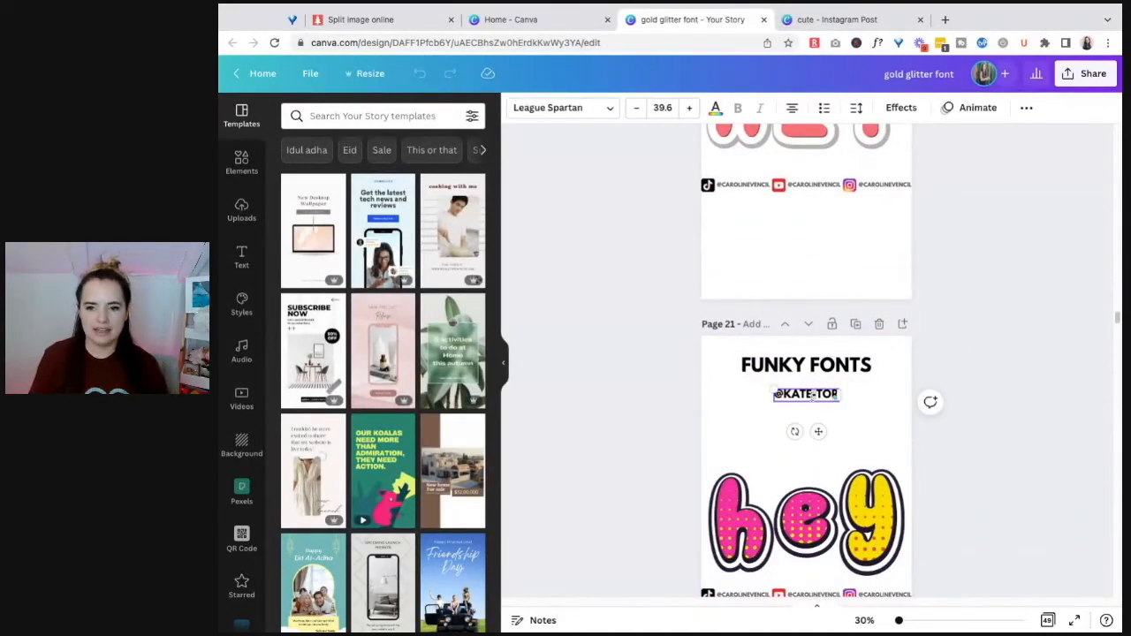
double_click(784, 394)
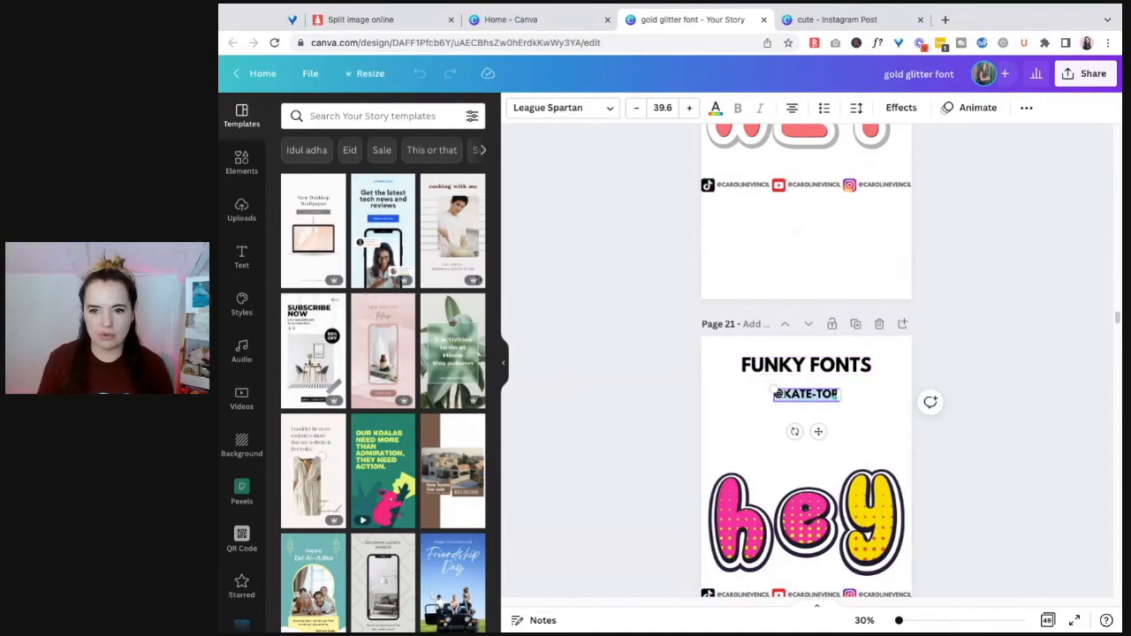
Search the element library for the creator handle from page 21 and look through that creator's letter graphics.
left_click(241, 162)
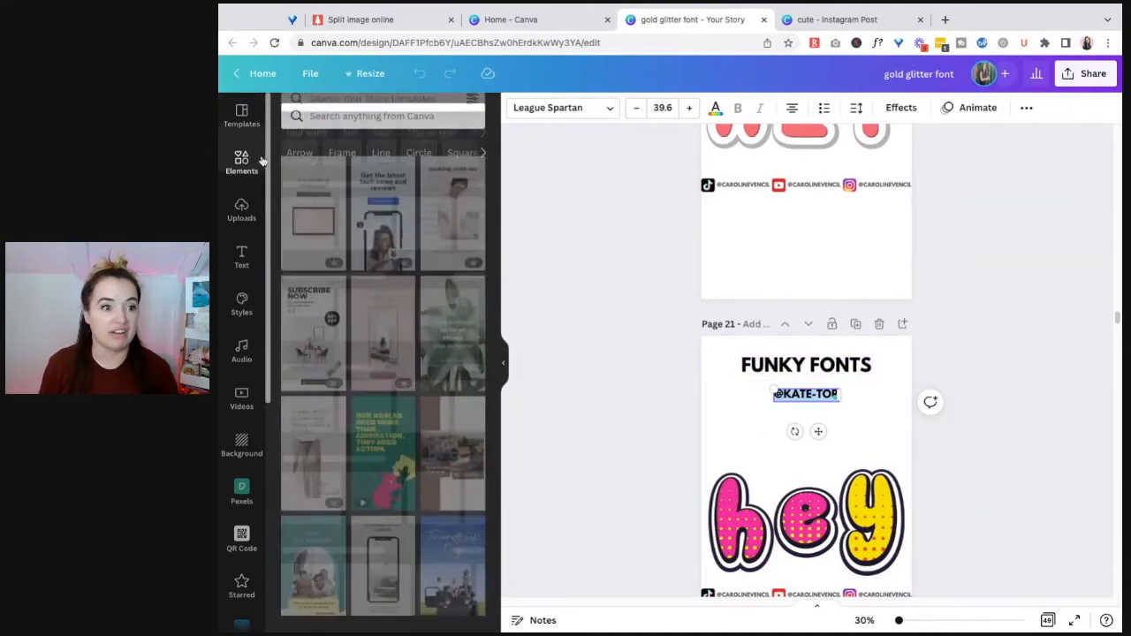
left_click(380, 123)
type("@kate-tor")
key("Return")
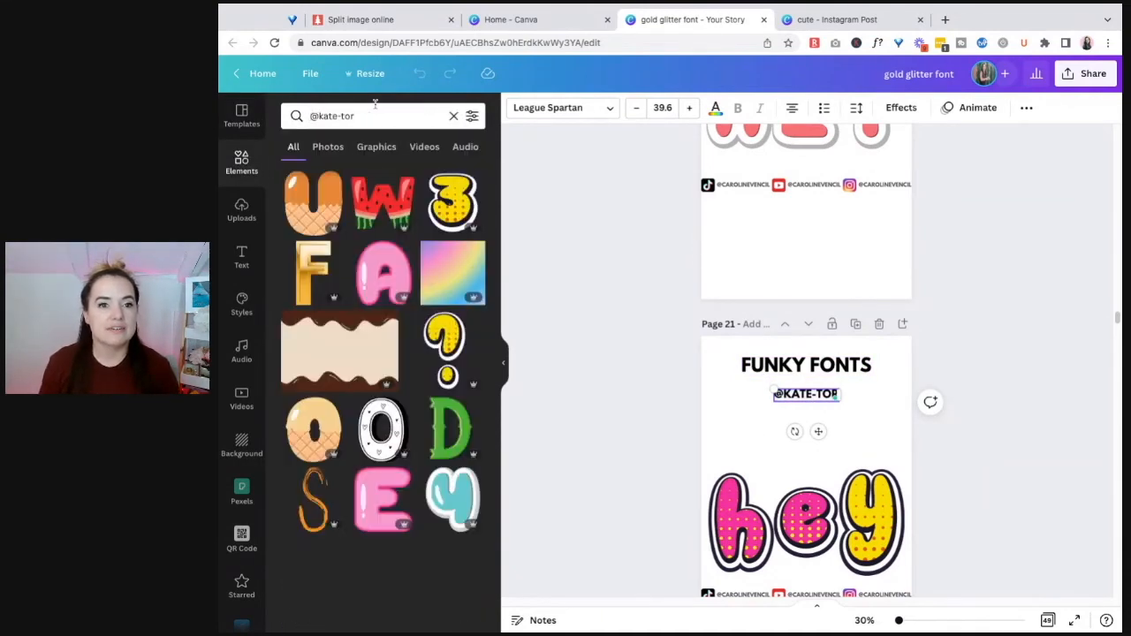
scroll(442, 362, "down", 5)
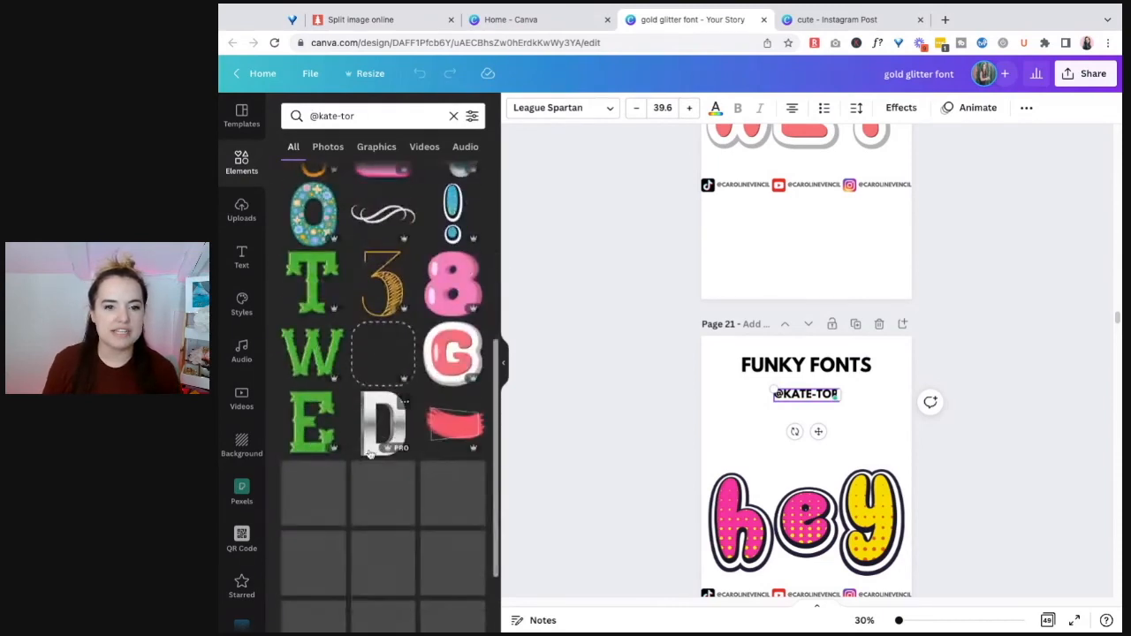
scroll(439, 347, "down", 3)
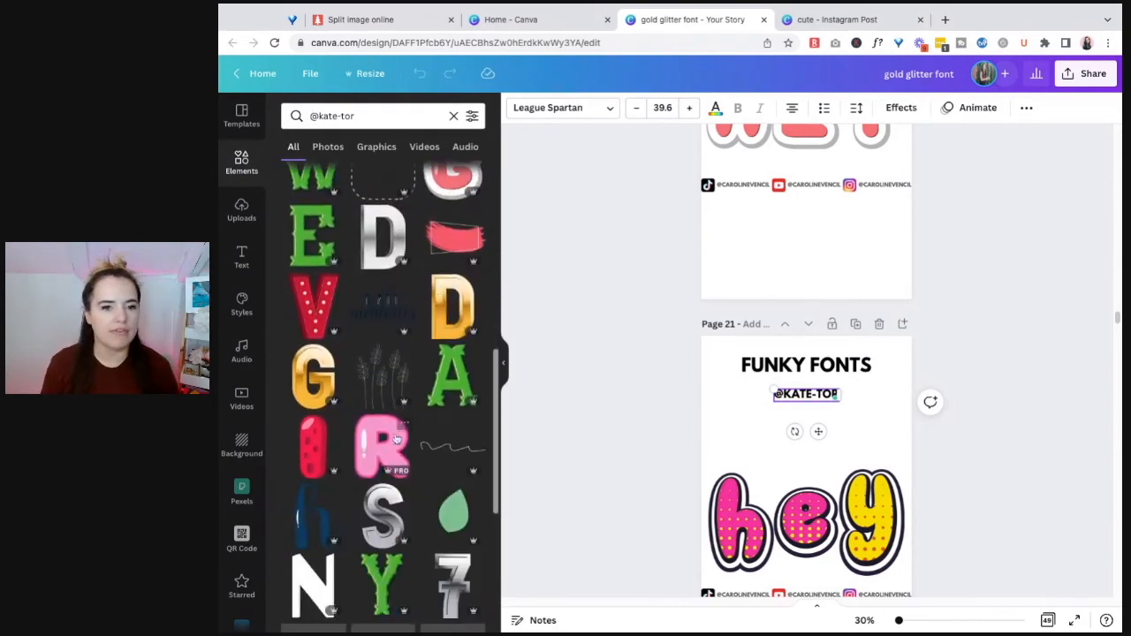
scroll(437, 437, "down", 1)
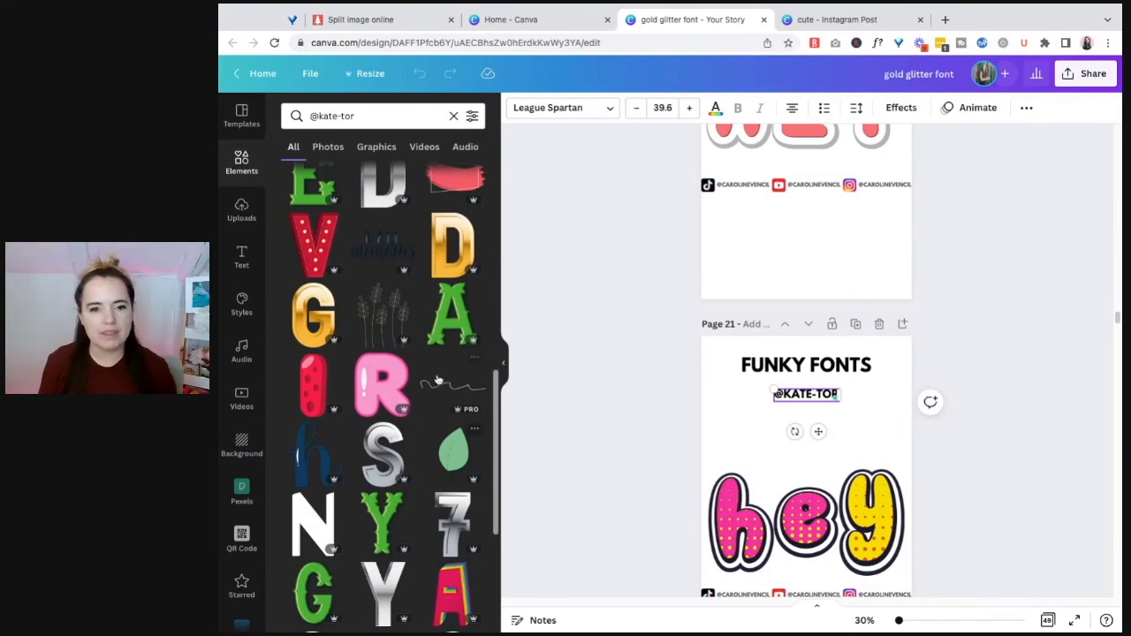
Browse further down the creator's search results for more letter and number styles.
scroll(398, 459, "down", 5)
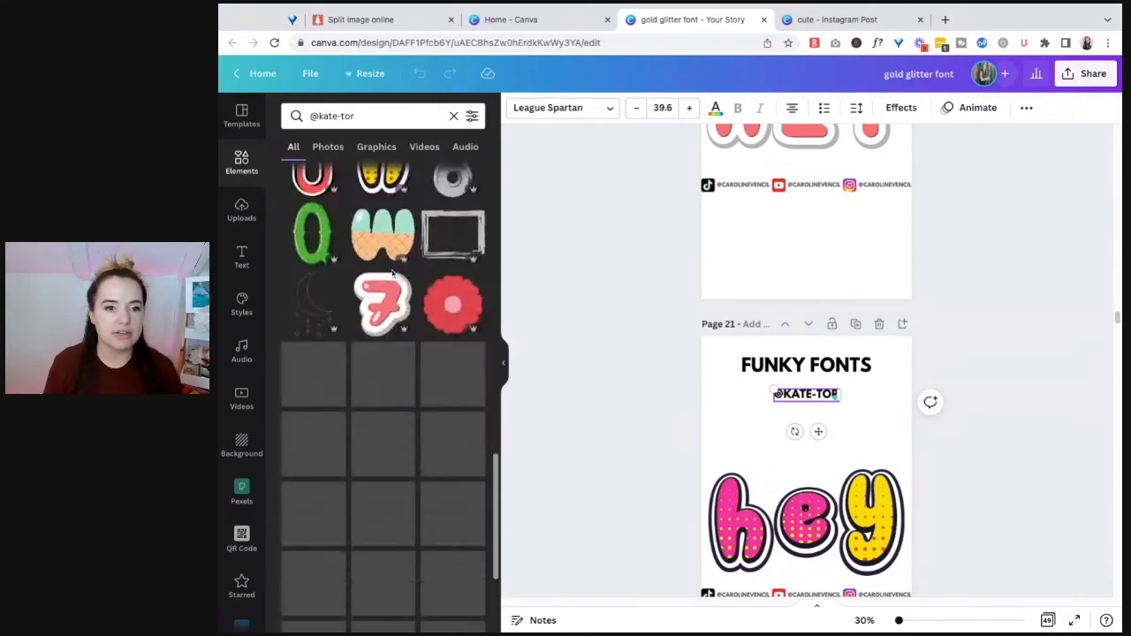
scroll(324, 435, "down", 4)
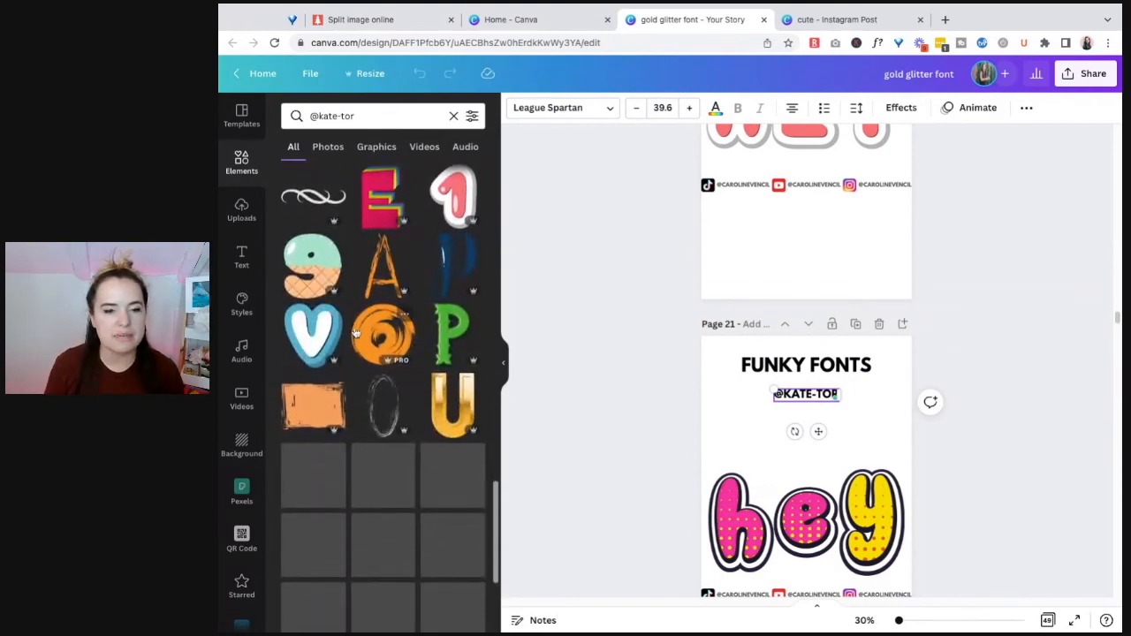
scroll(473, 351, "down", 1)
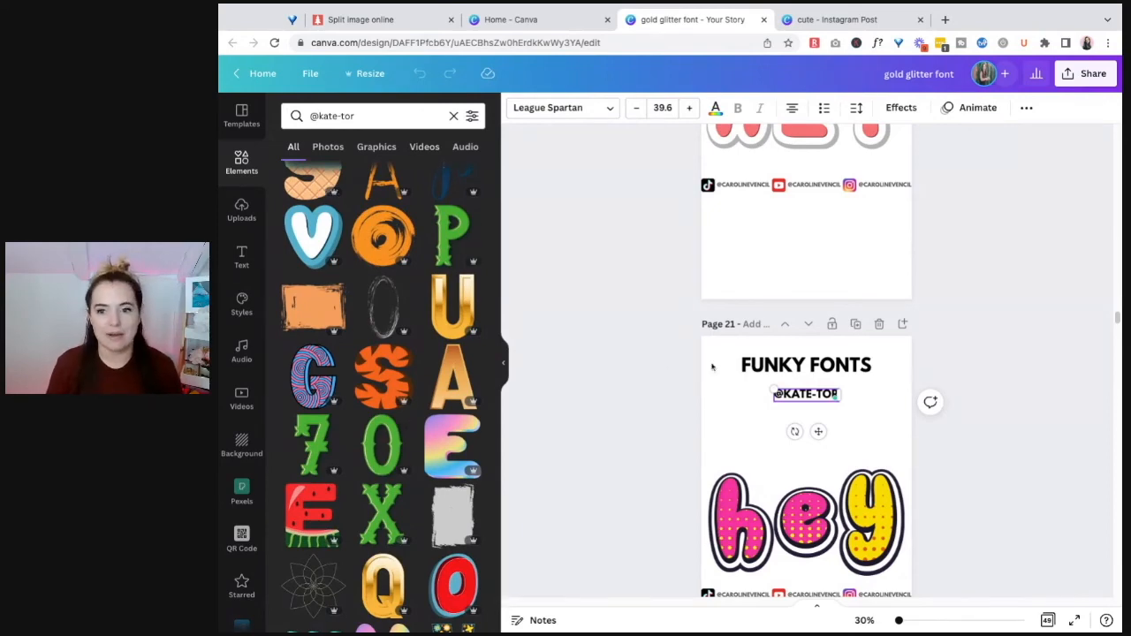
Review the sample pages from page 21 to the RETRO SHADOW ALPHABET page 28 and select its three HEY letters together, then deselect them.
scroll(919, 409, "down", 10)
scroll(951, 387, "down", 18)
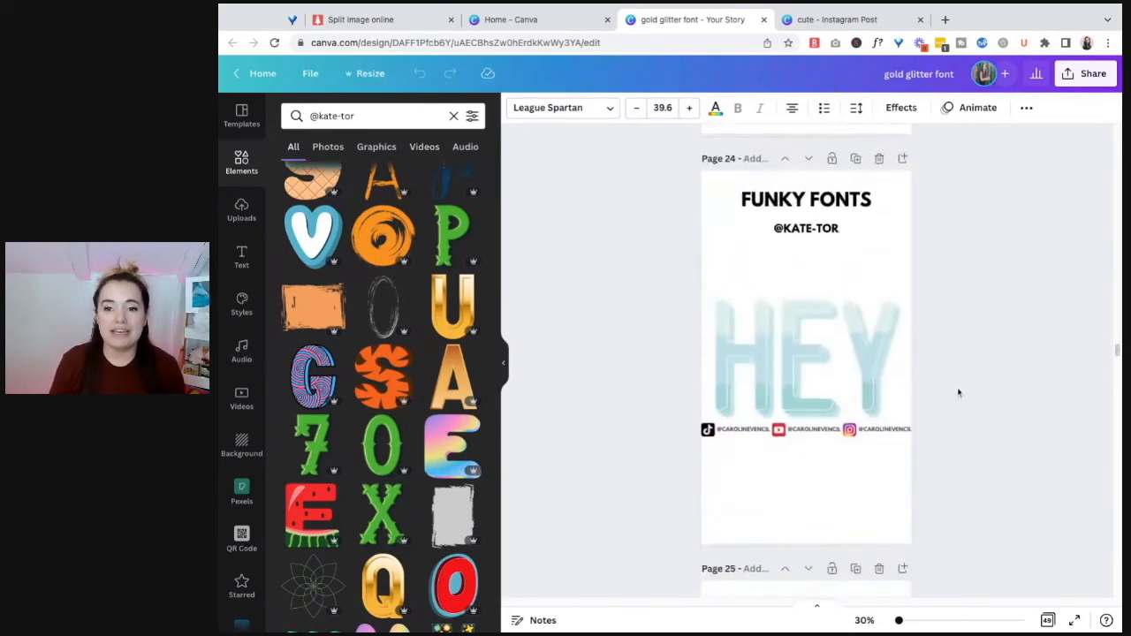
scroll(963, 396, "down", 10)
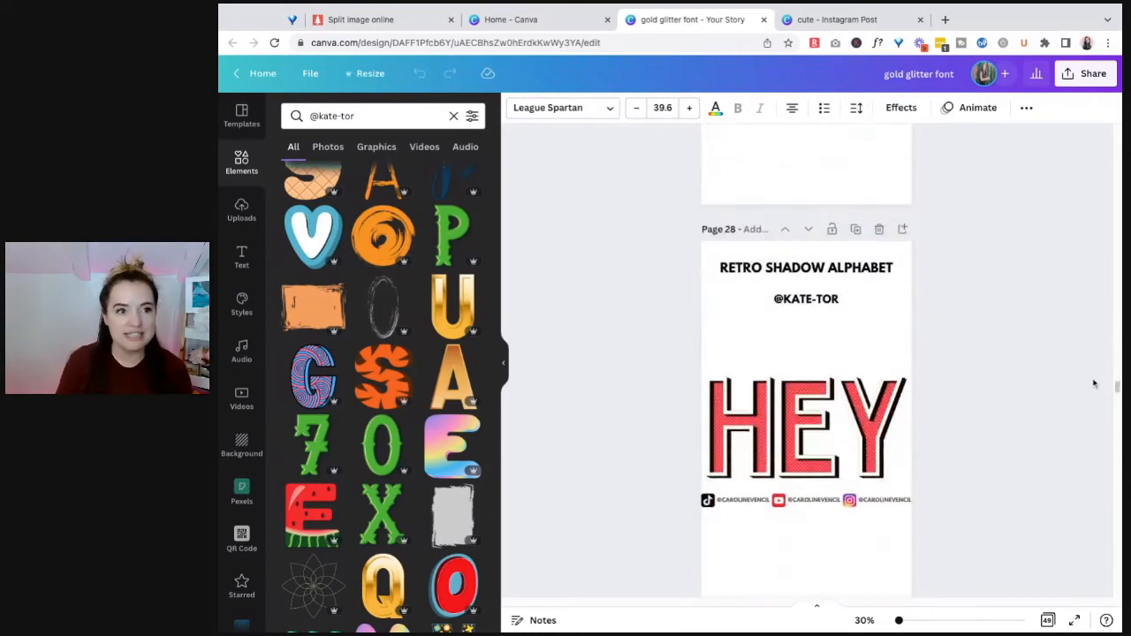
left_click_drag(969, 435, 638, 468)
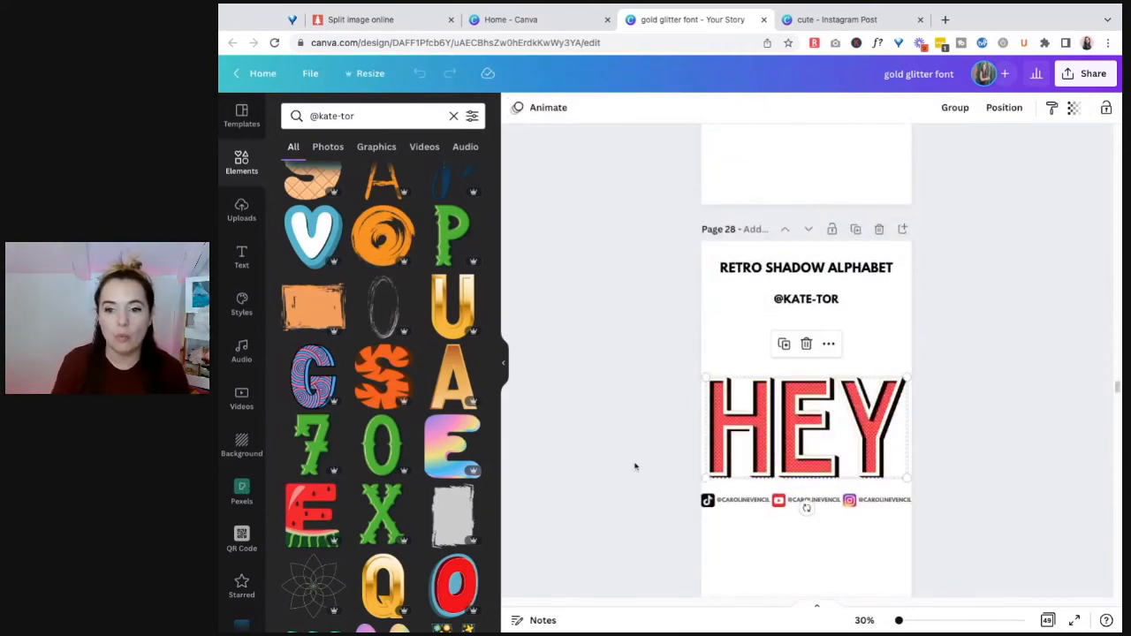
left_click(901, 363)
Examine the creator's HEY letter samples from the MELTED FONT page 30 to the PENCIL SHADING FONT page 43.
scroll(919, 371, "down", 12)
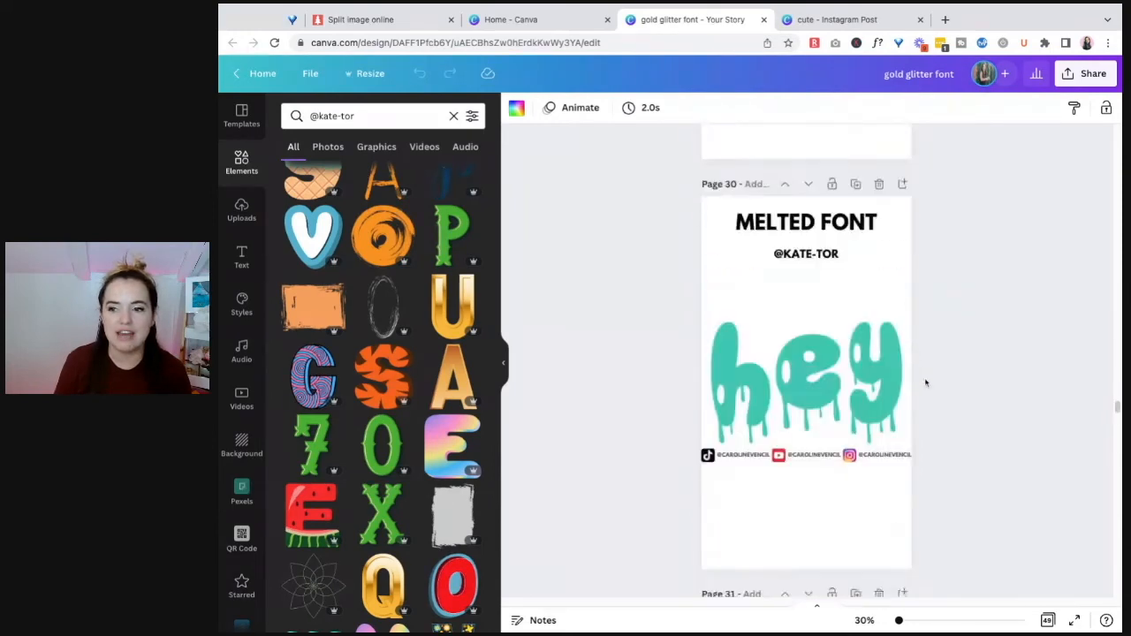
scroll(925, 383, "down", 5)
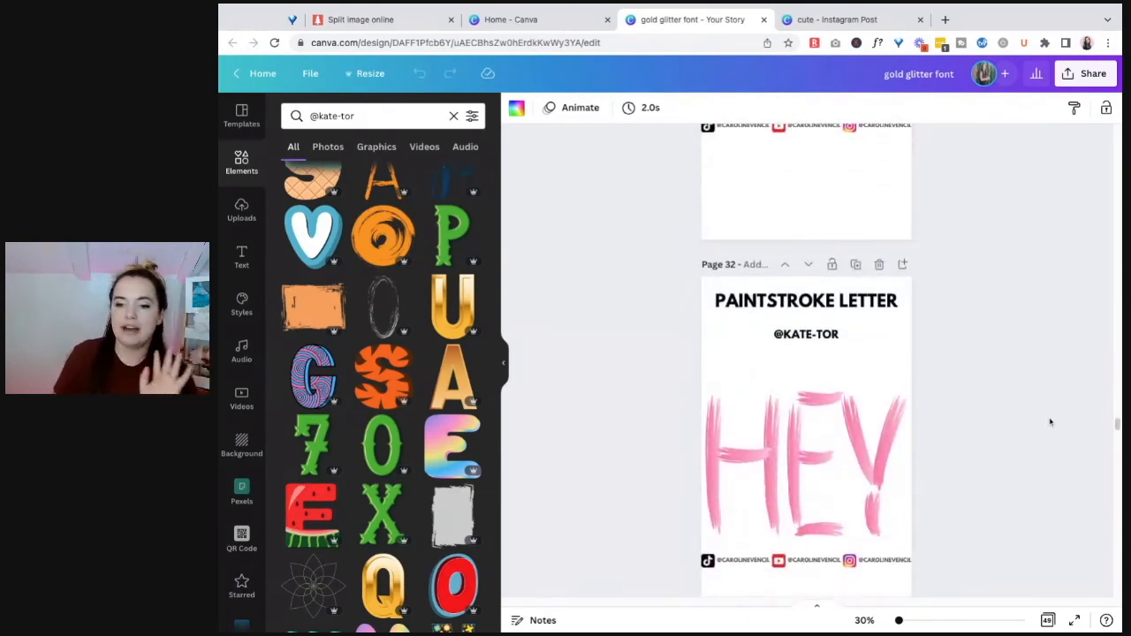
scroll(1052, 423, "down", 5)
scroll(1050, 420, "down", 3)
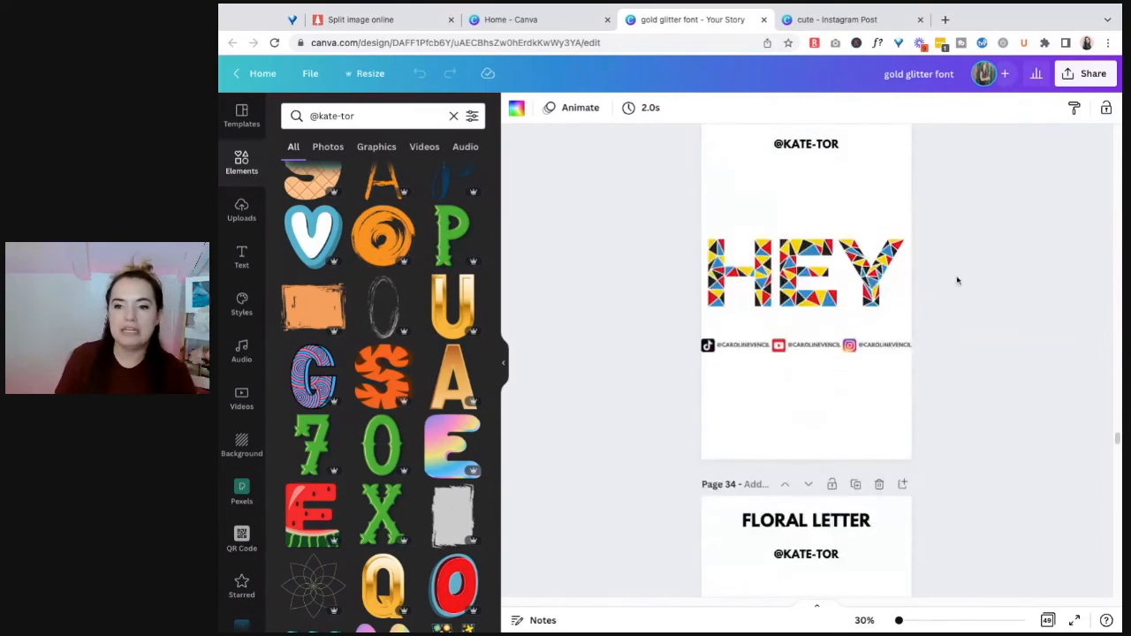
scroll(957, 355, "down", 3)
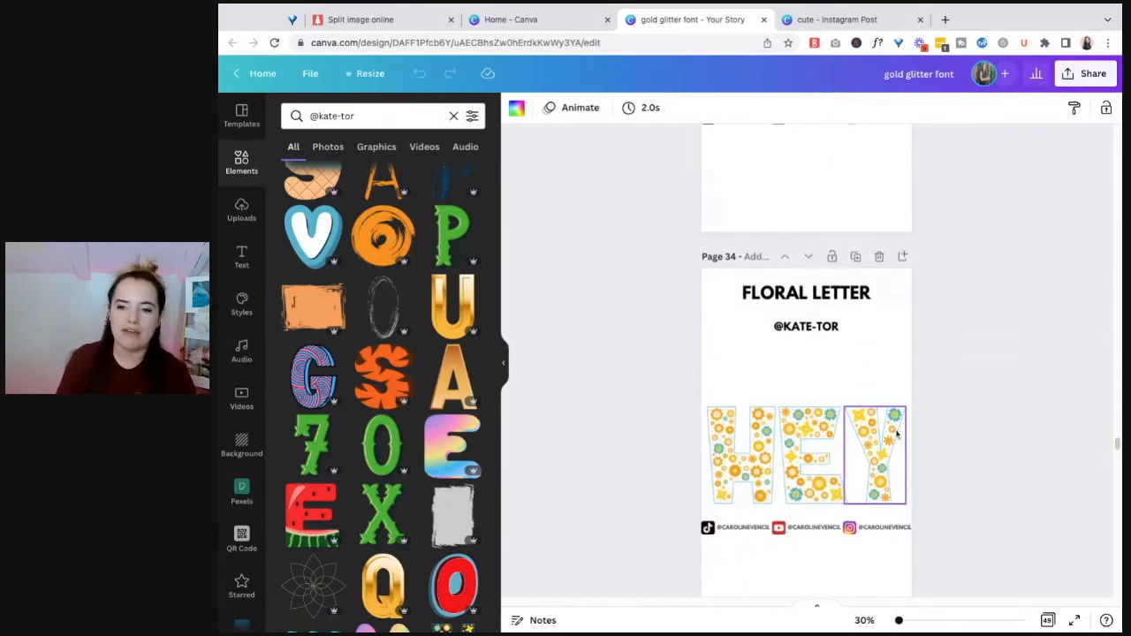
scroll(972, 366, "down", 3)
scroll(981, 374, "down", 10)
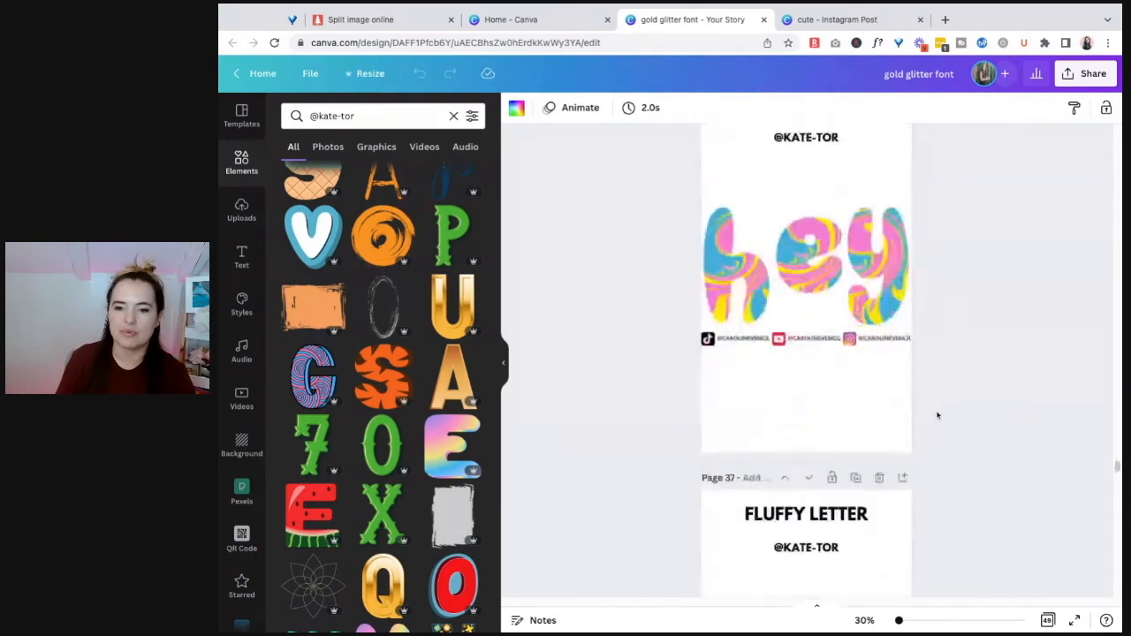
scroll(984, 404, "down", 4)
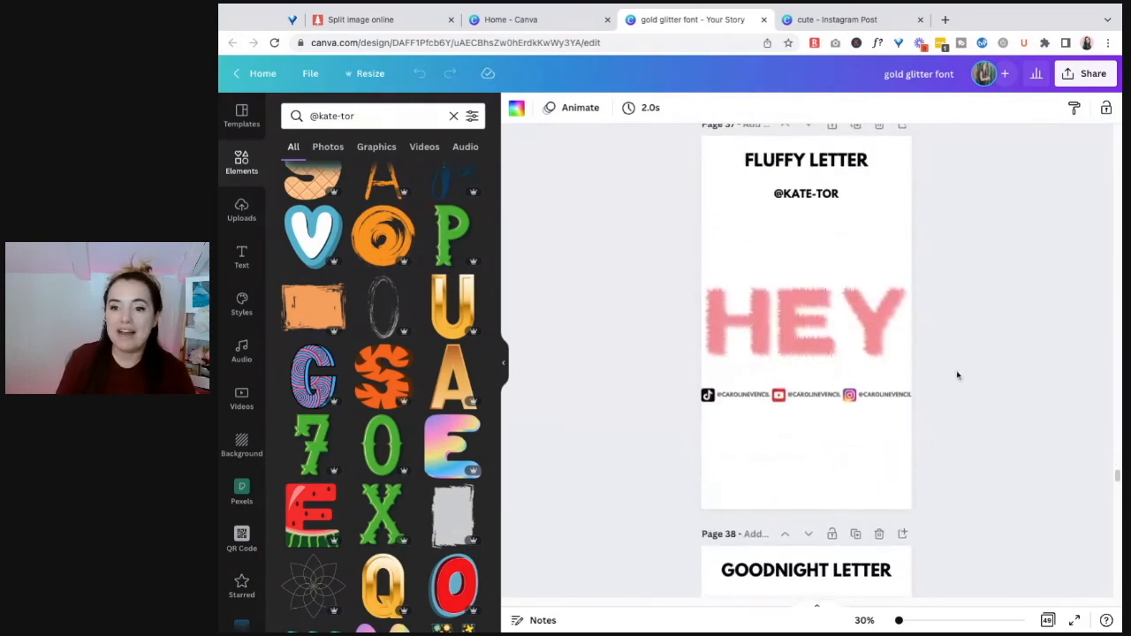
scroll(962, 388, "down", 20)
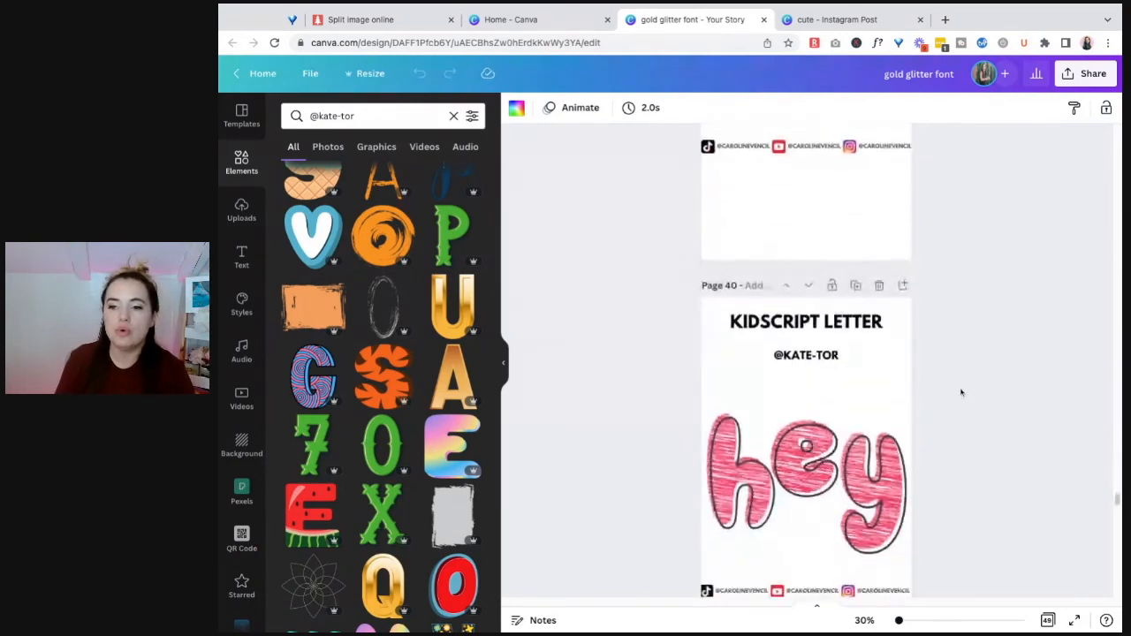
scroll(962, 392, "down", 6)
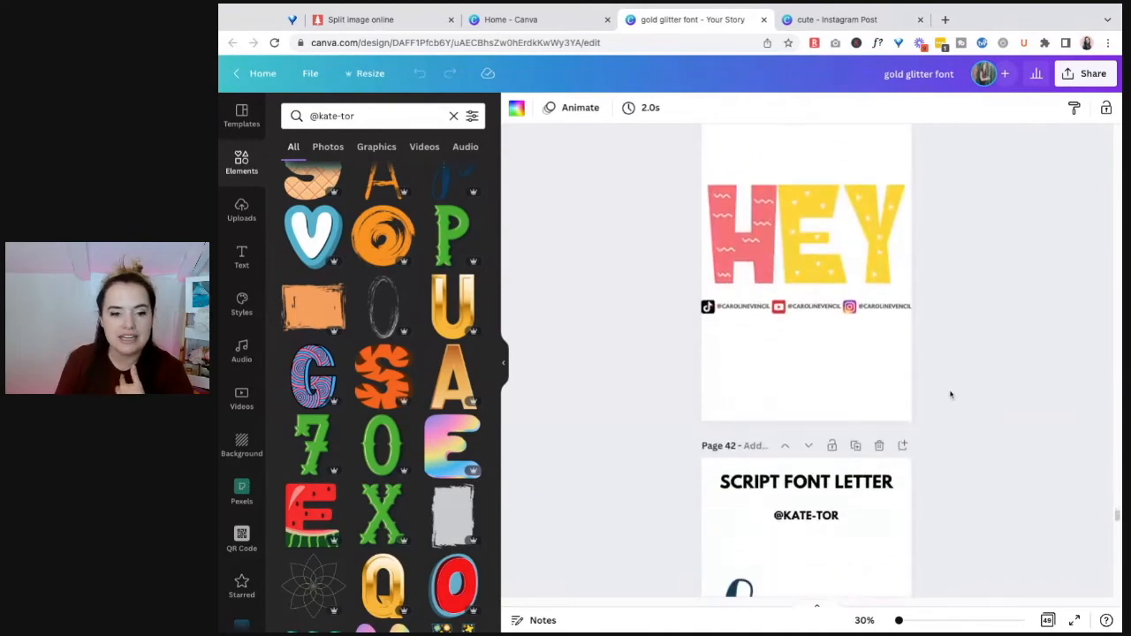
scroll(936, 392, "down", 8)
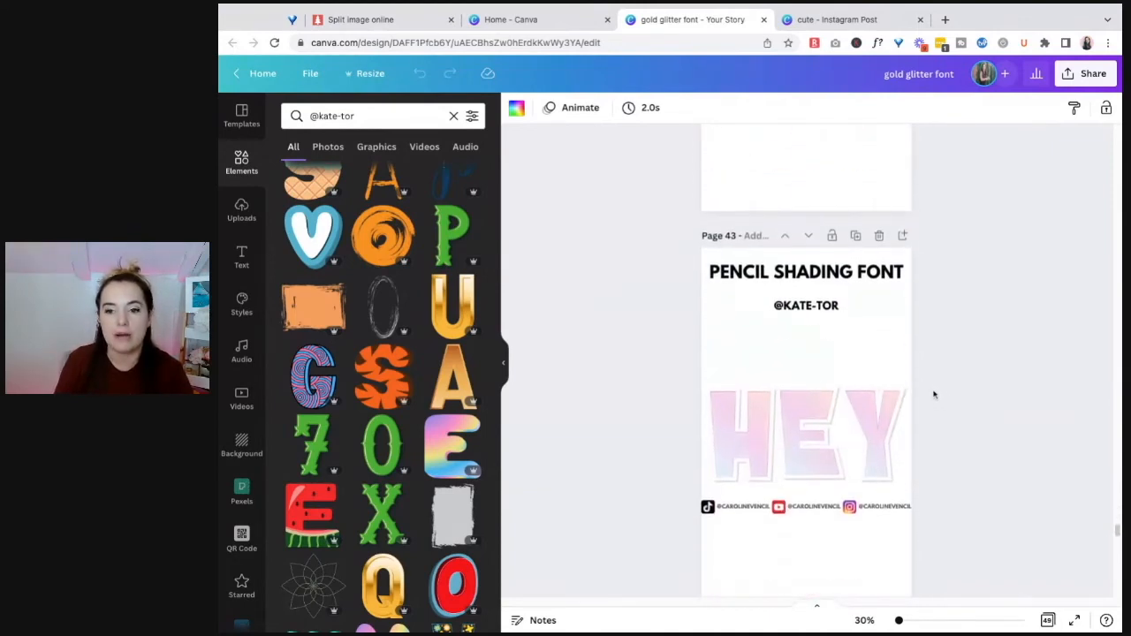